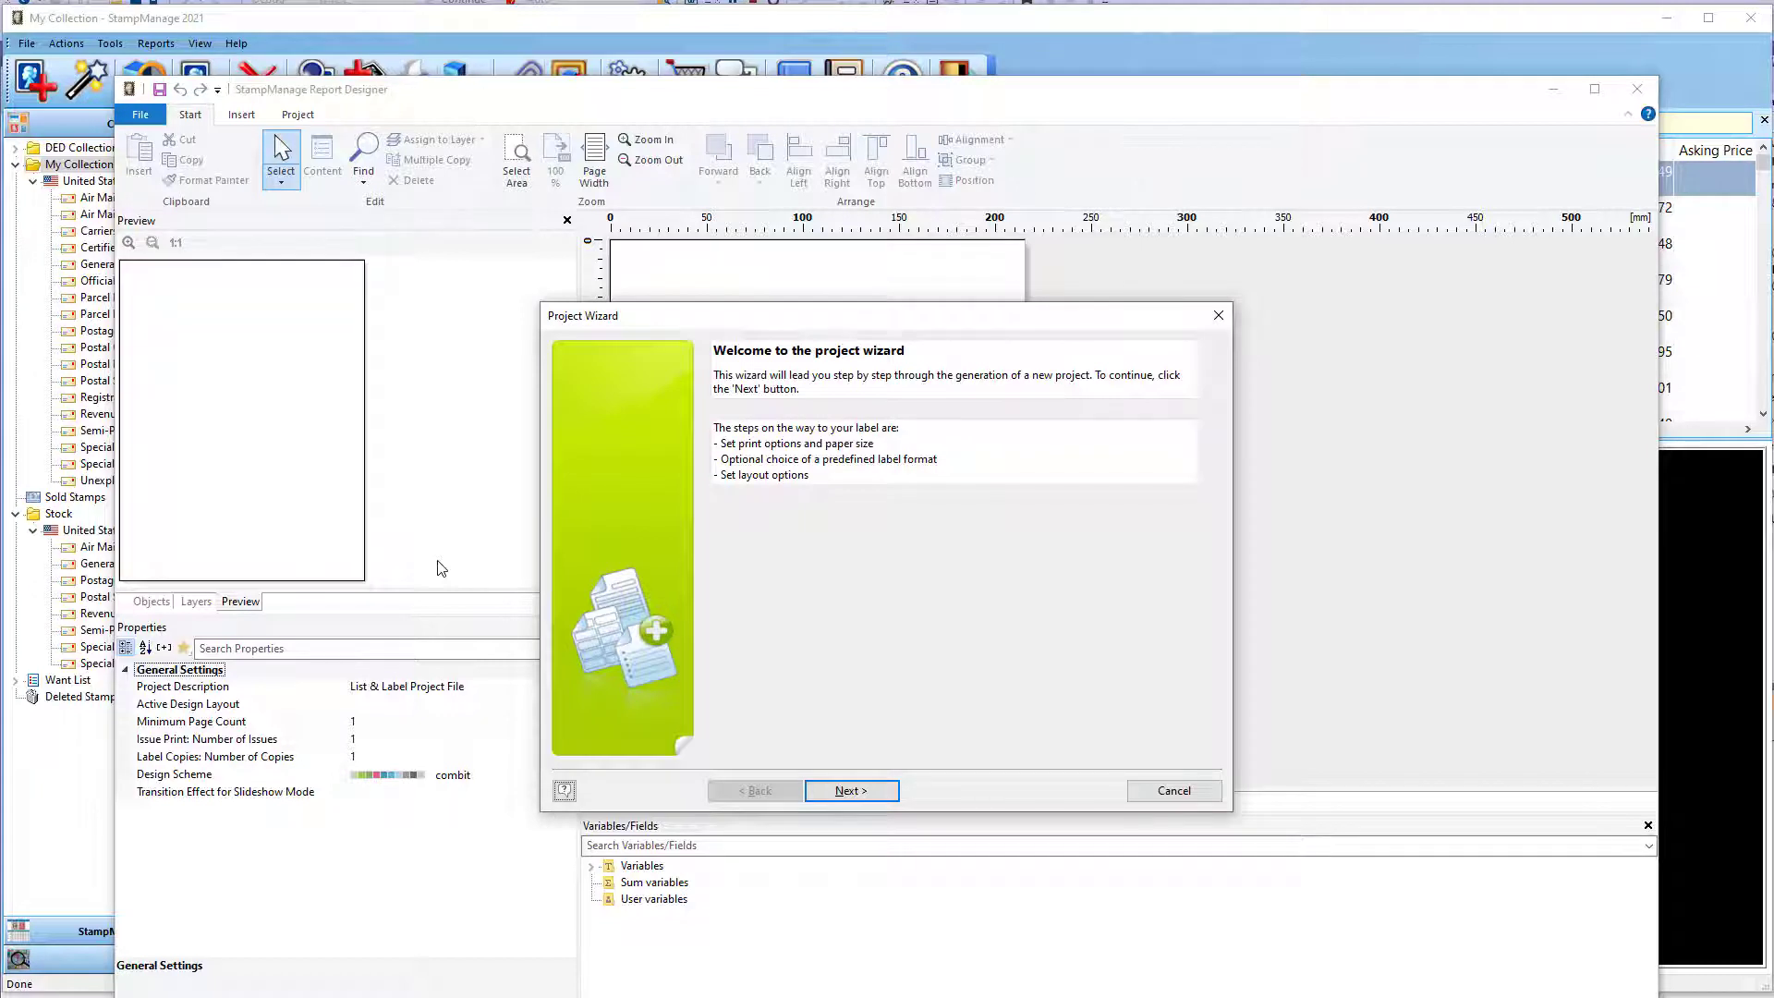
Choose the Brother QL-570 as the project's printer, with 29mm x 90mm paper in portrait orientation
{"action": "left_click", "coordinate": [874, 792]}
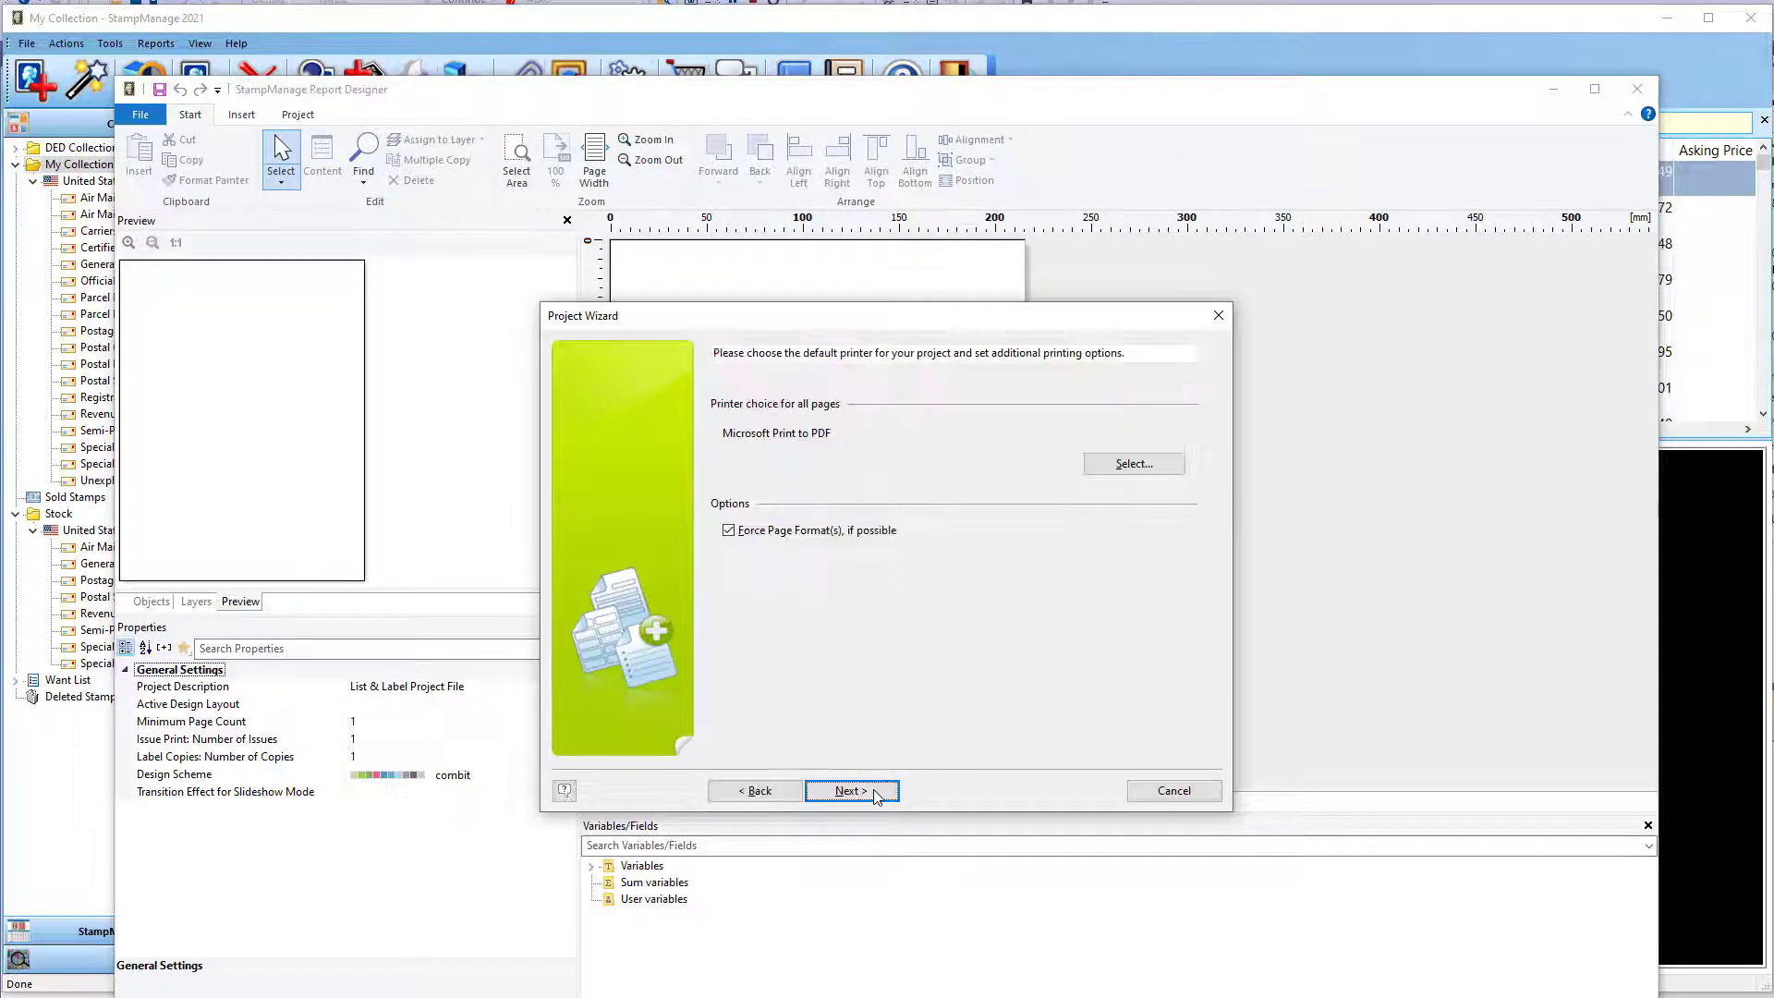
{"action": "left_click", "coordinate": [1088, 471]}
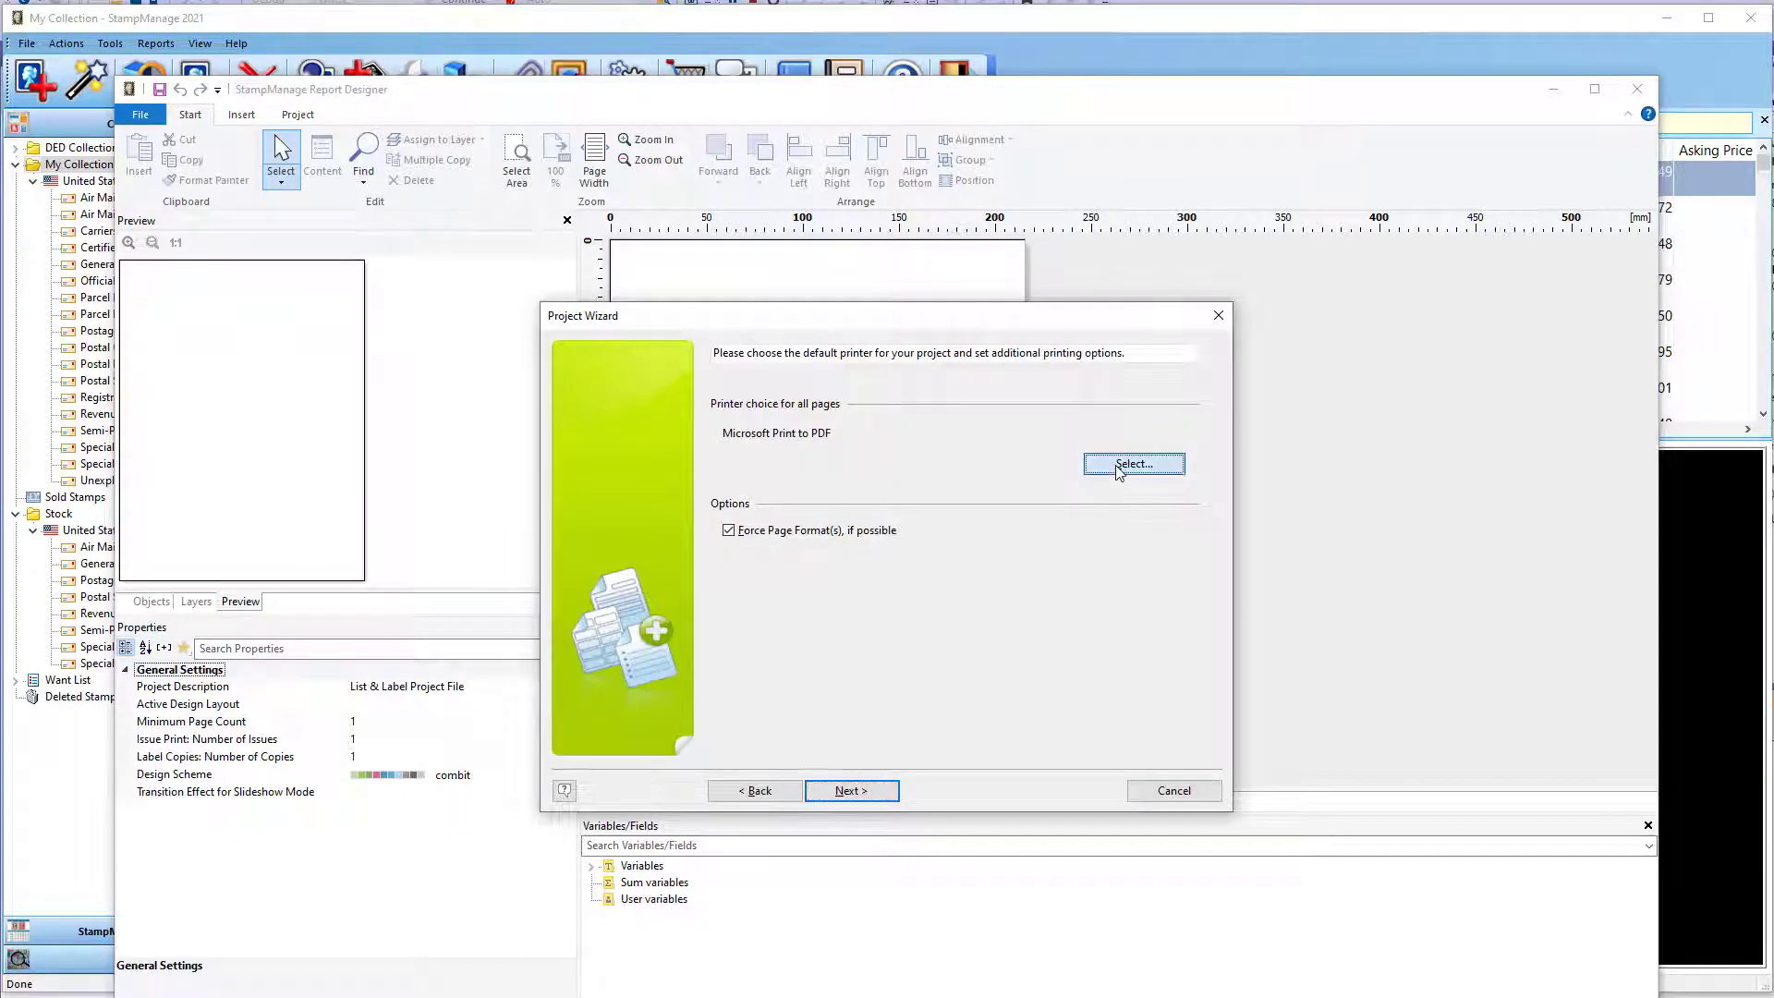
{"action": "left_click_drag", "start_coordinate": [67, 0], "coordinate": [1129, 126]}
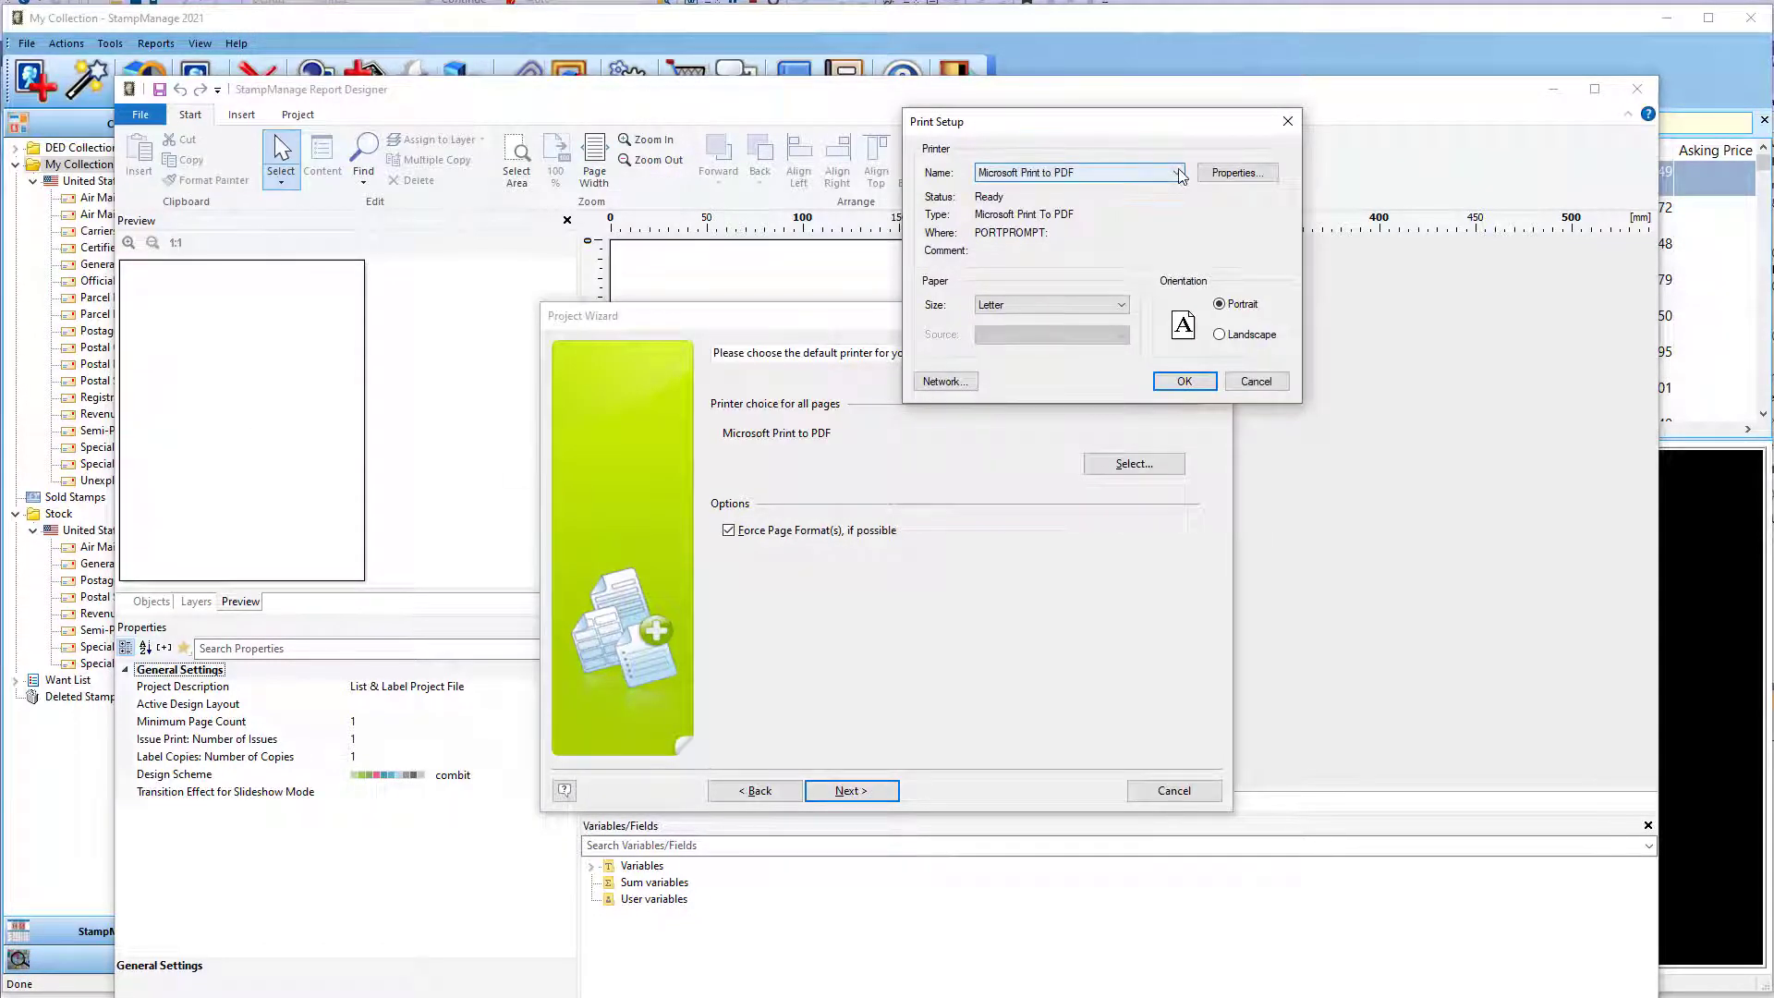
{"action": "left_click", "coordinate": [1099, 173]}
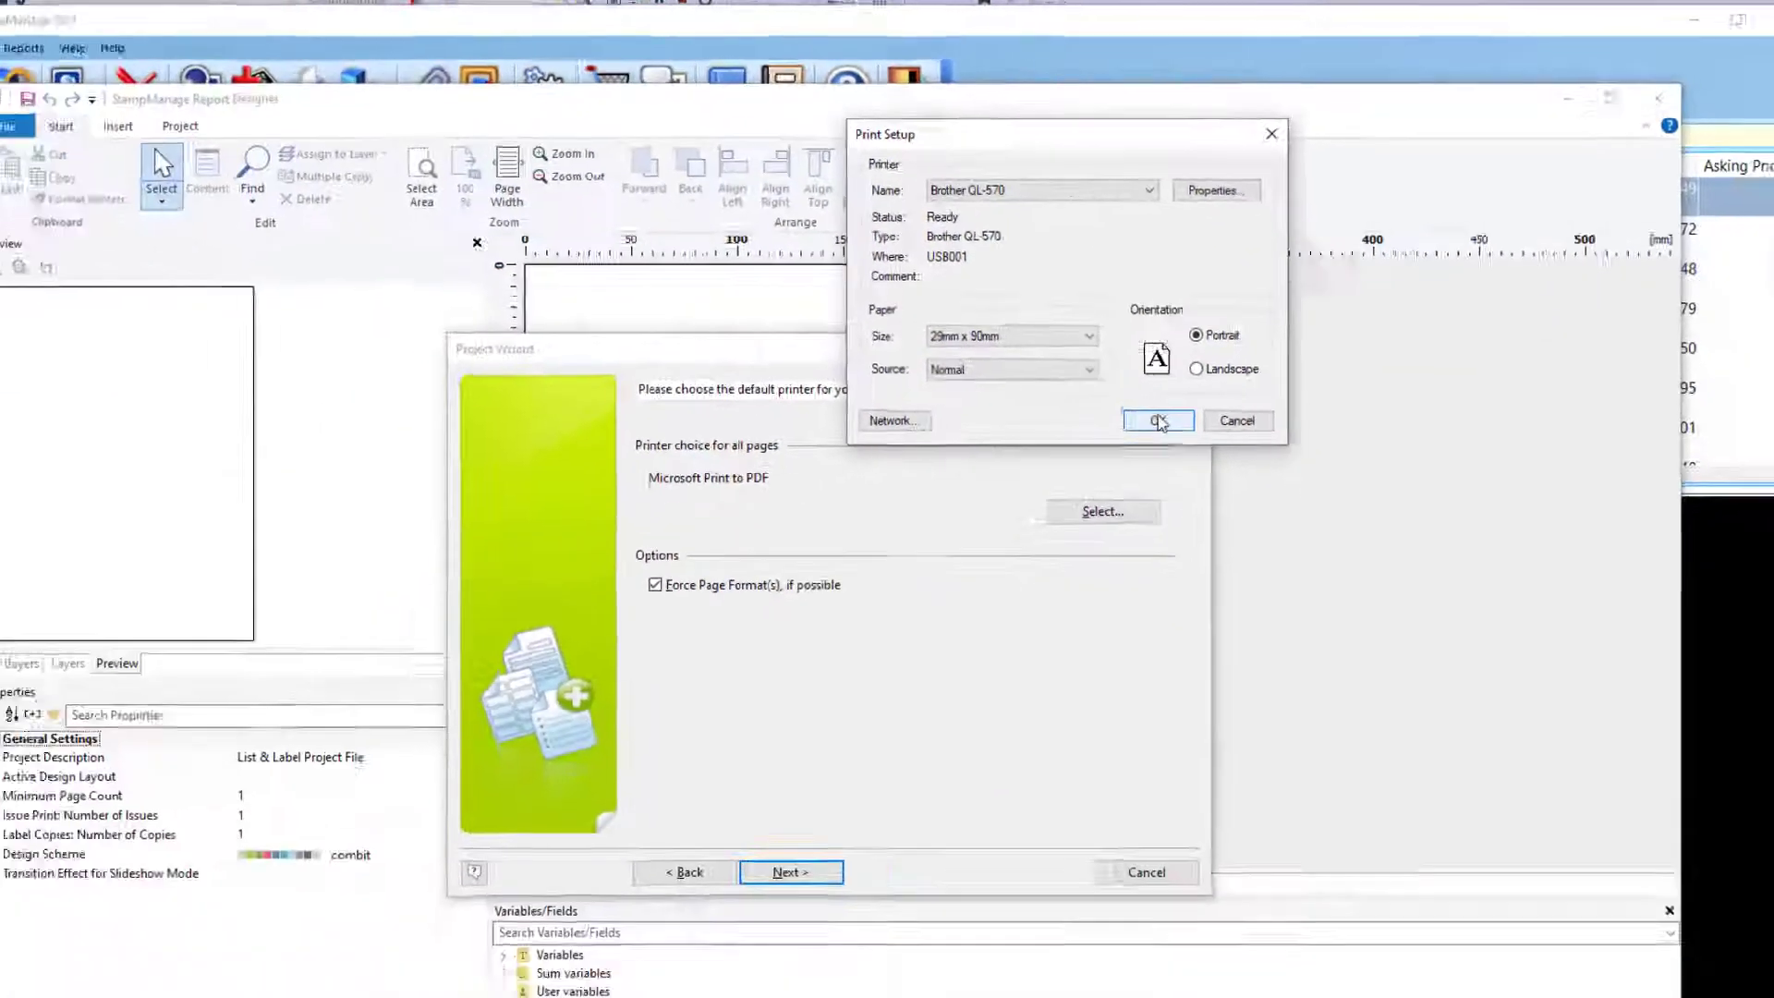
{"action": "left_click", "coordinate": [1158, 422]}
{"action": "left_click", "coordinate": [827, 867]}
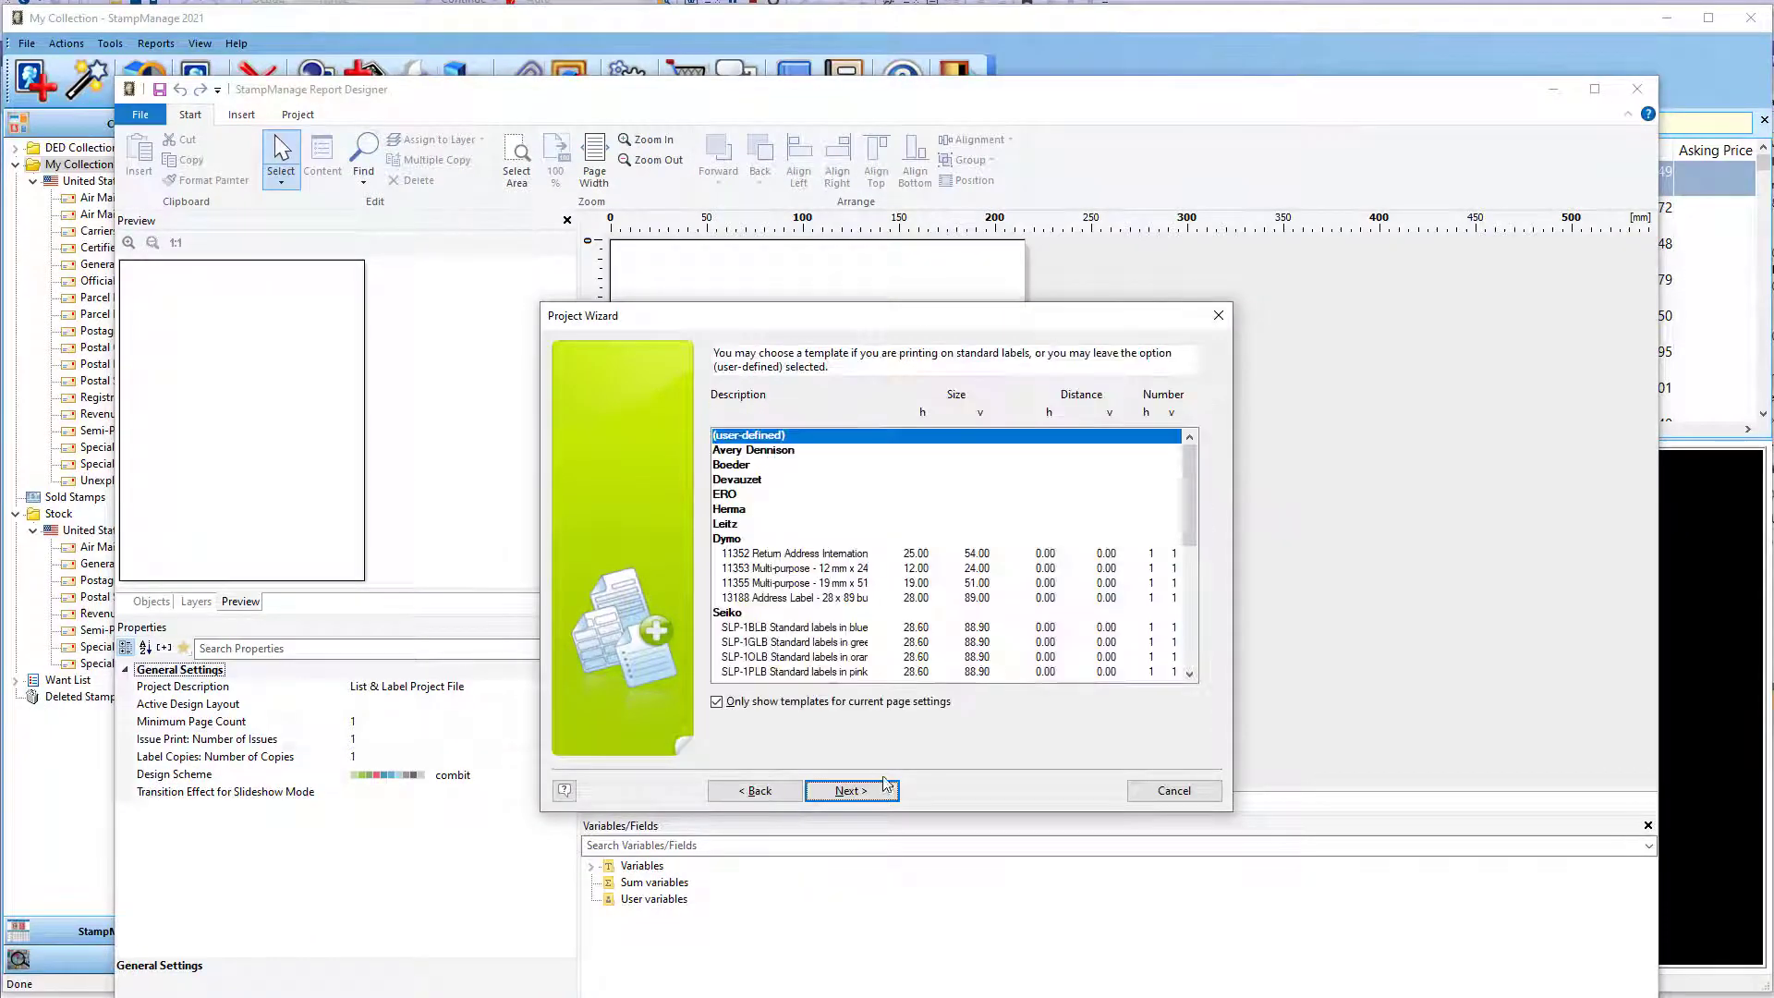
Complete the project wizard with the user-defined template, an 89 by 35 mm label size, and a title line
{"action": "mouse_move", "coordinate": [1188, 484]}
{"action": "left_mouse_down"}
{"action": "mouse_move", "coordinate": [1191, 618]}
{"action": "mouse_move", "coordinate": [1219, 488]}
{"action": "left_mouse_up"}
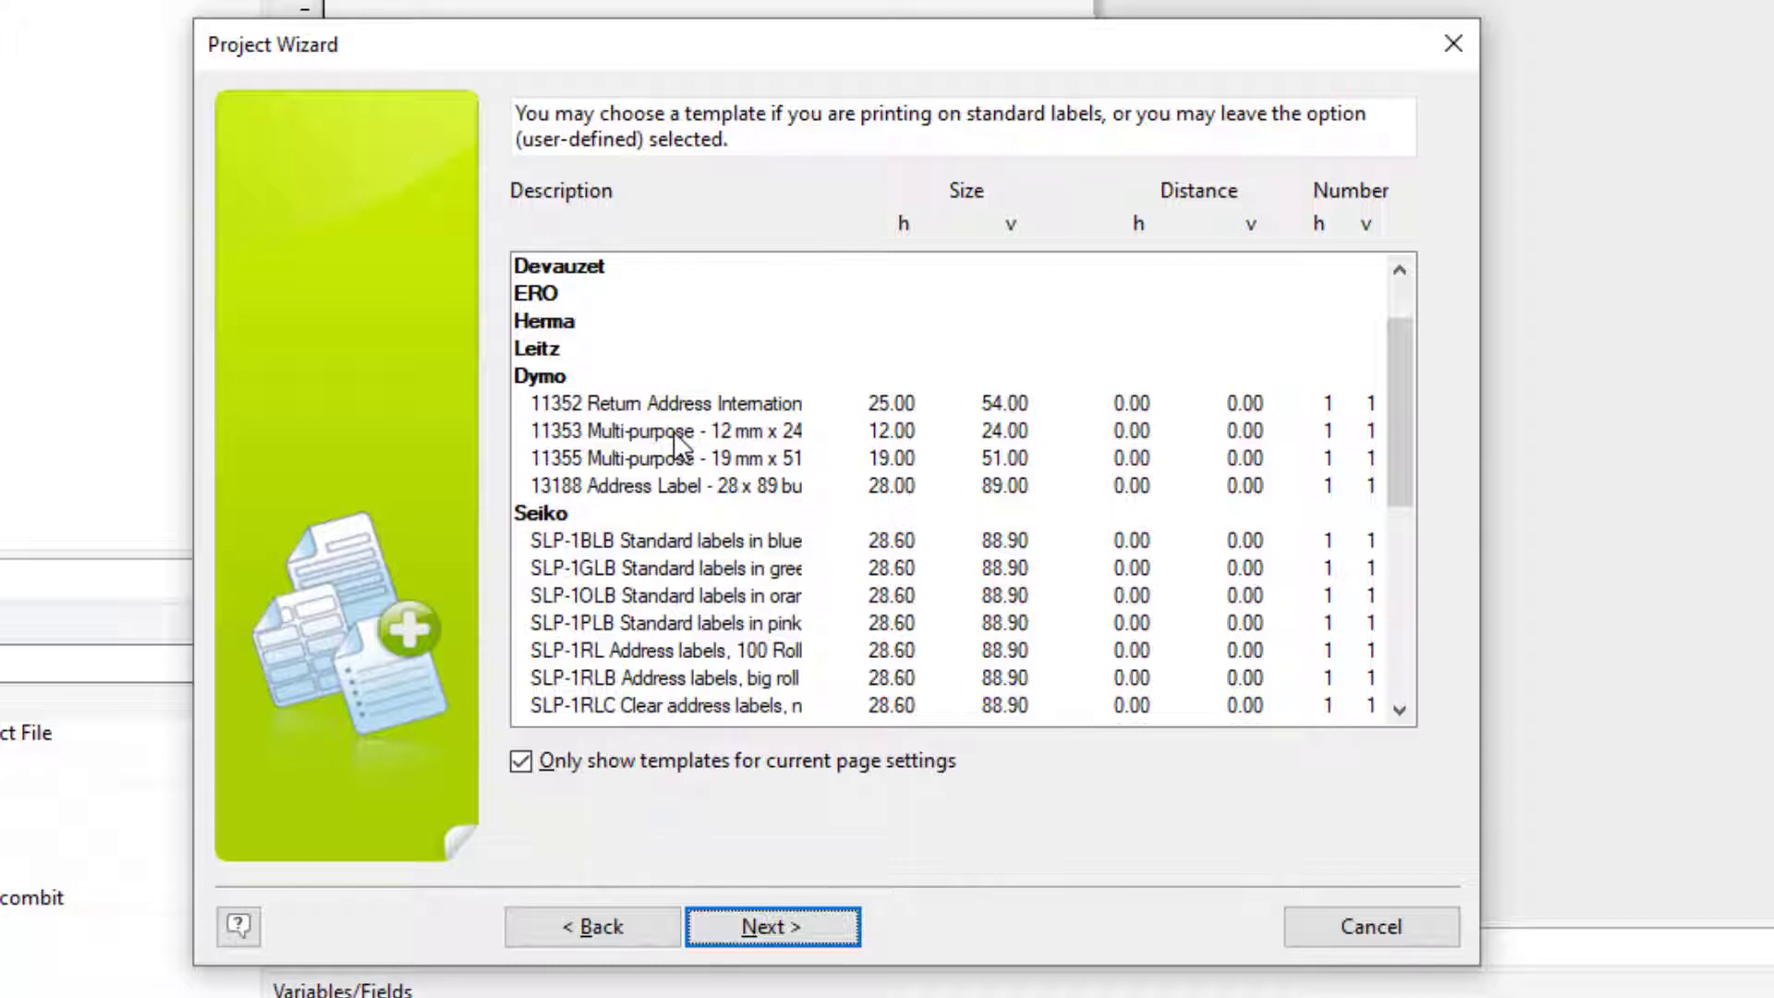
{"action": "scroll", "coordinate": [619, 323], "scroll_direction": "up", "scroll_amount": 1}
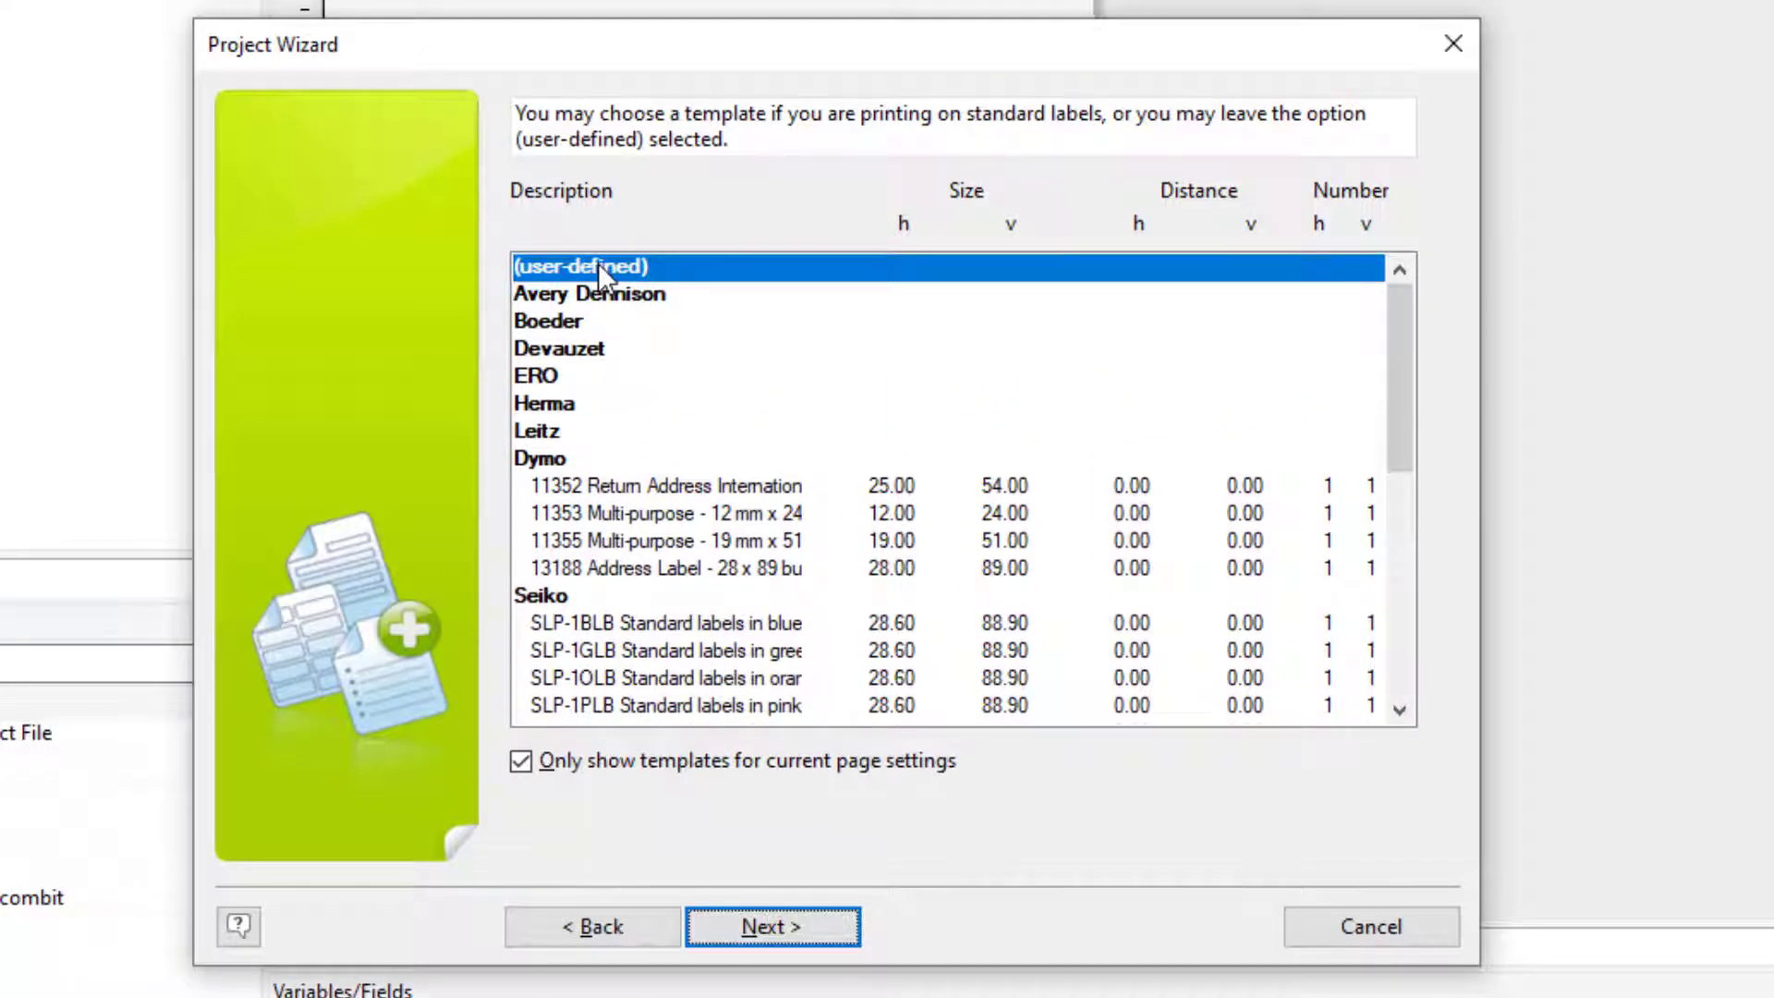
{"action": "left_click", "coordinate": [817, 929]}
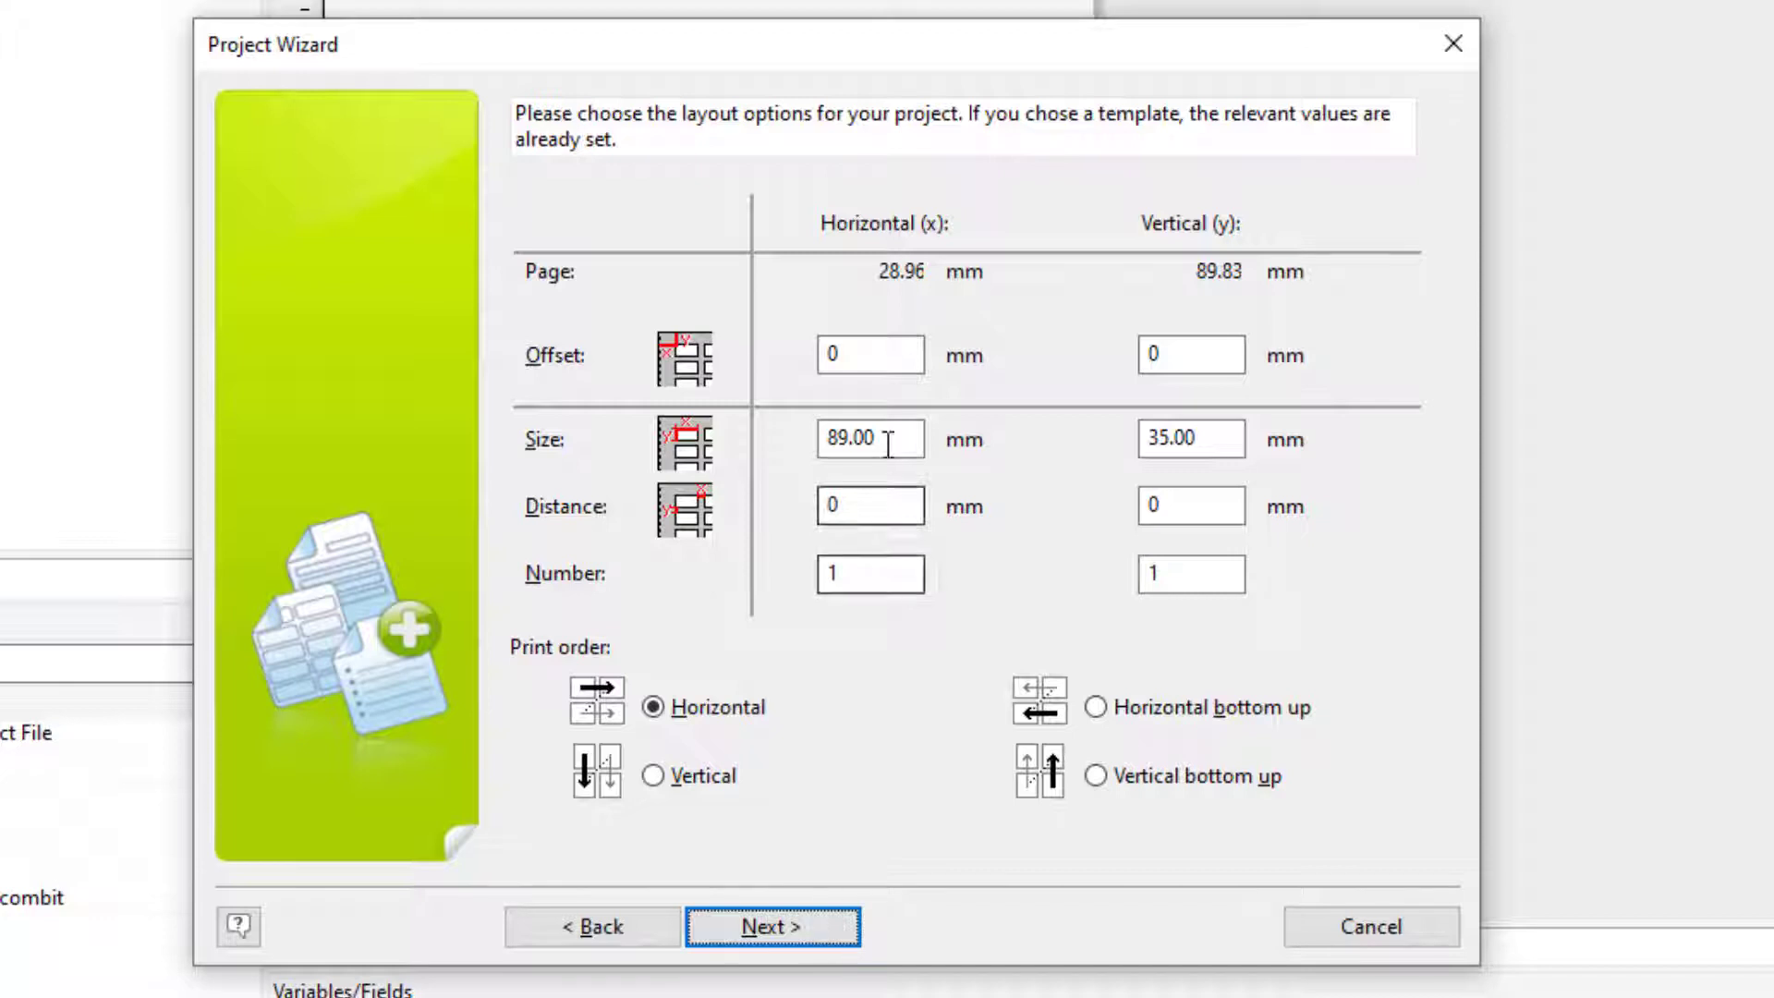
{"action": "left_click", "coordinate": [768, 923]}
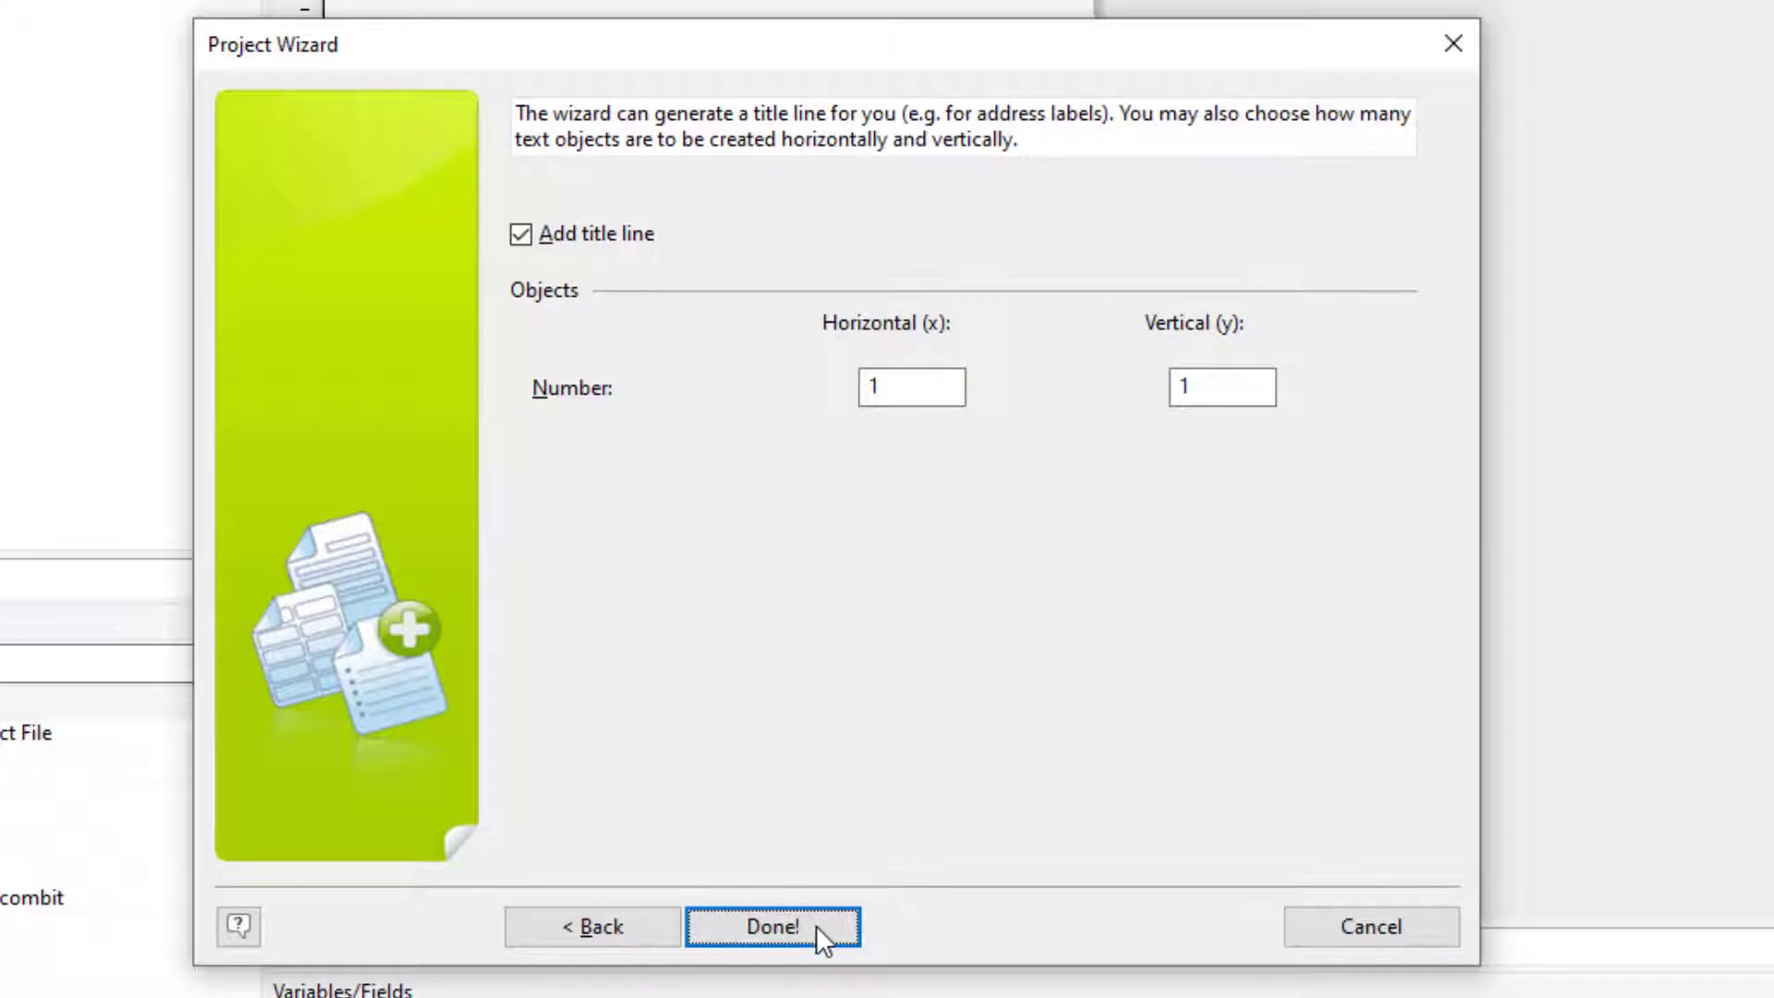
{"action": "left_click", "coordinate": [803, 927]}
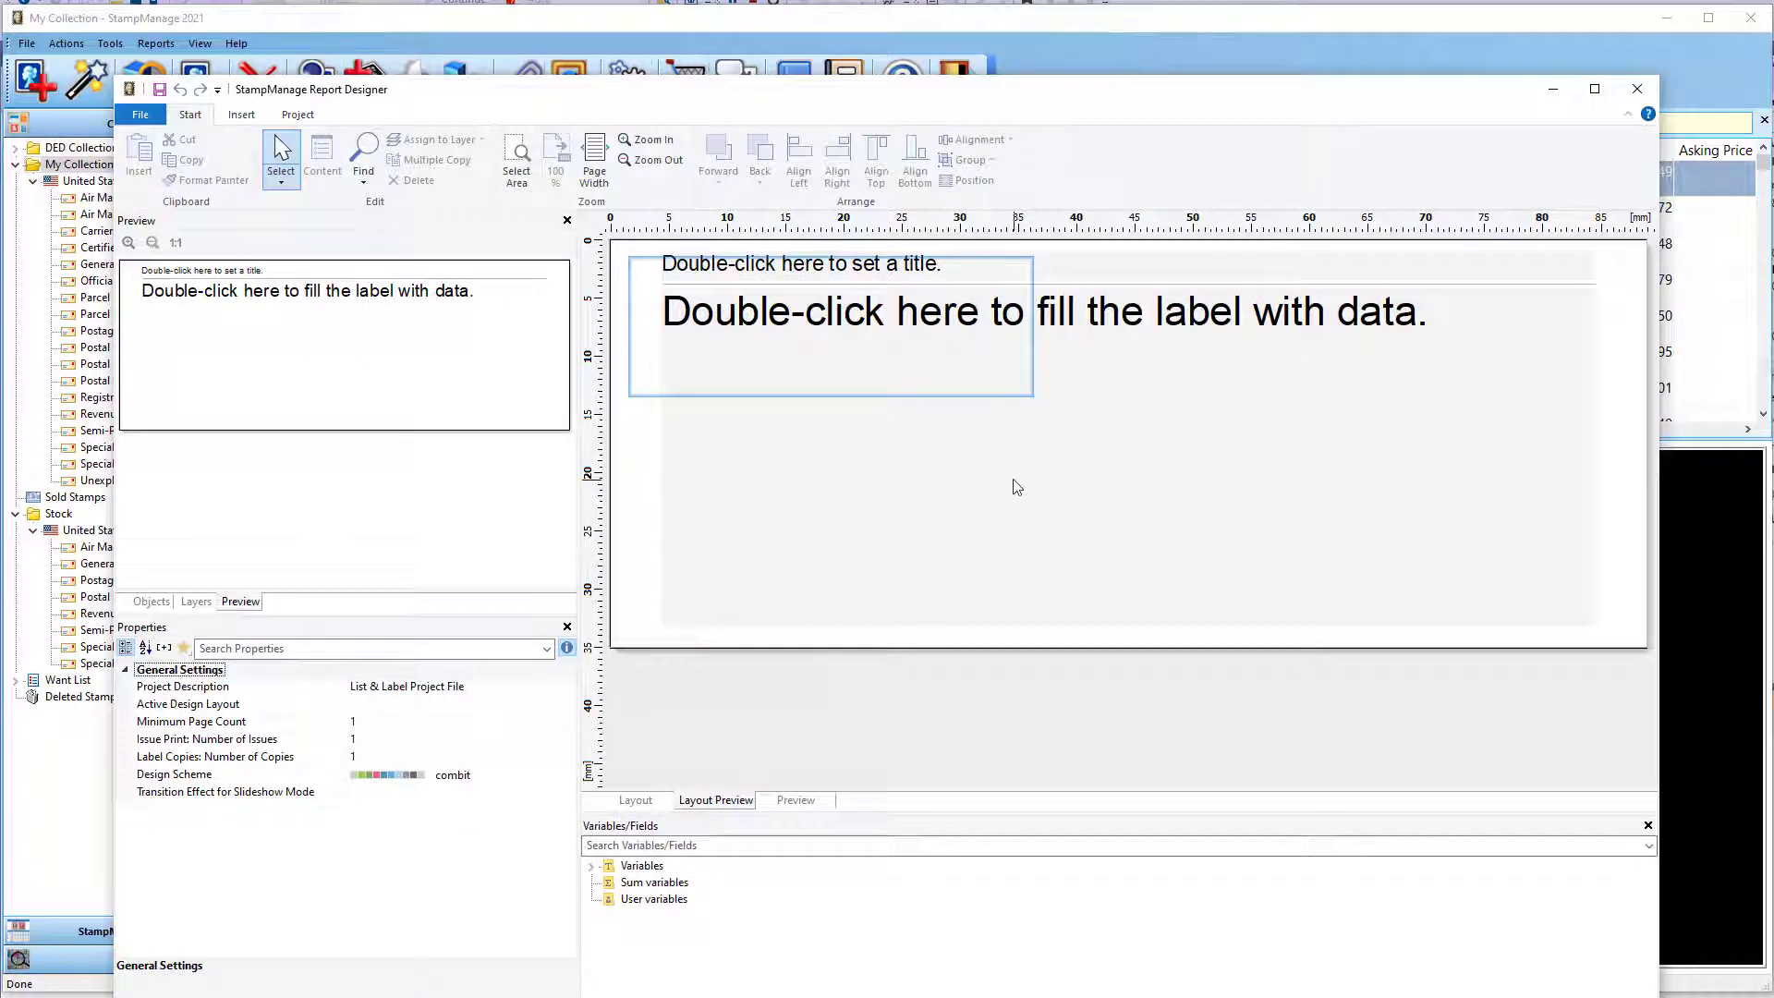
Shrink the data text object to about 6 mm high and place it just below the title line
{"action": "left_click", "coordinate": [1067, 265]}
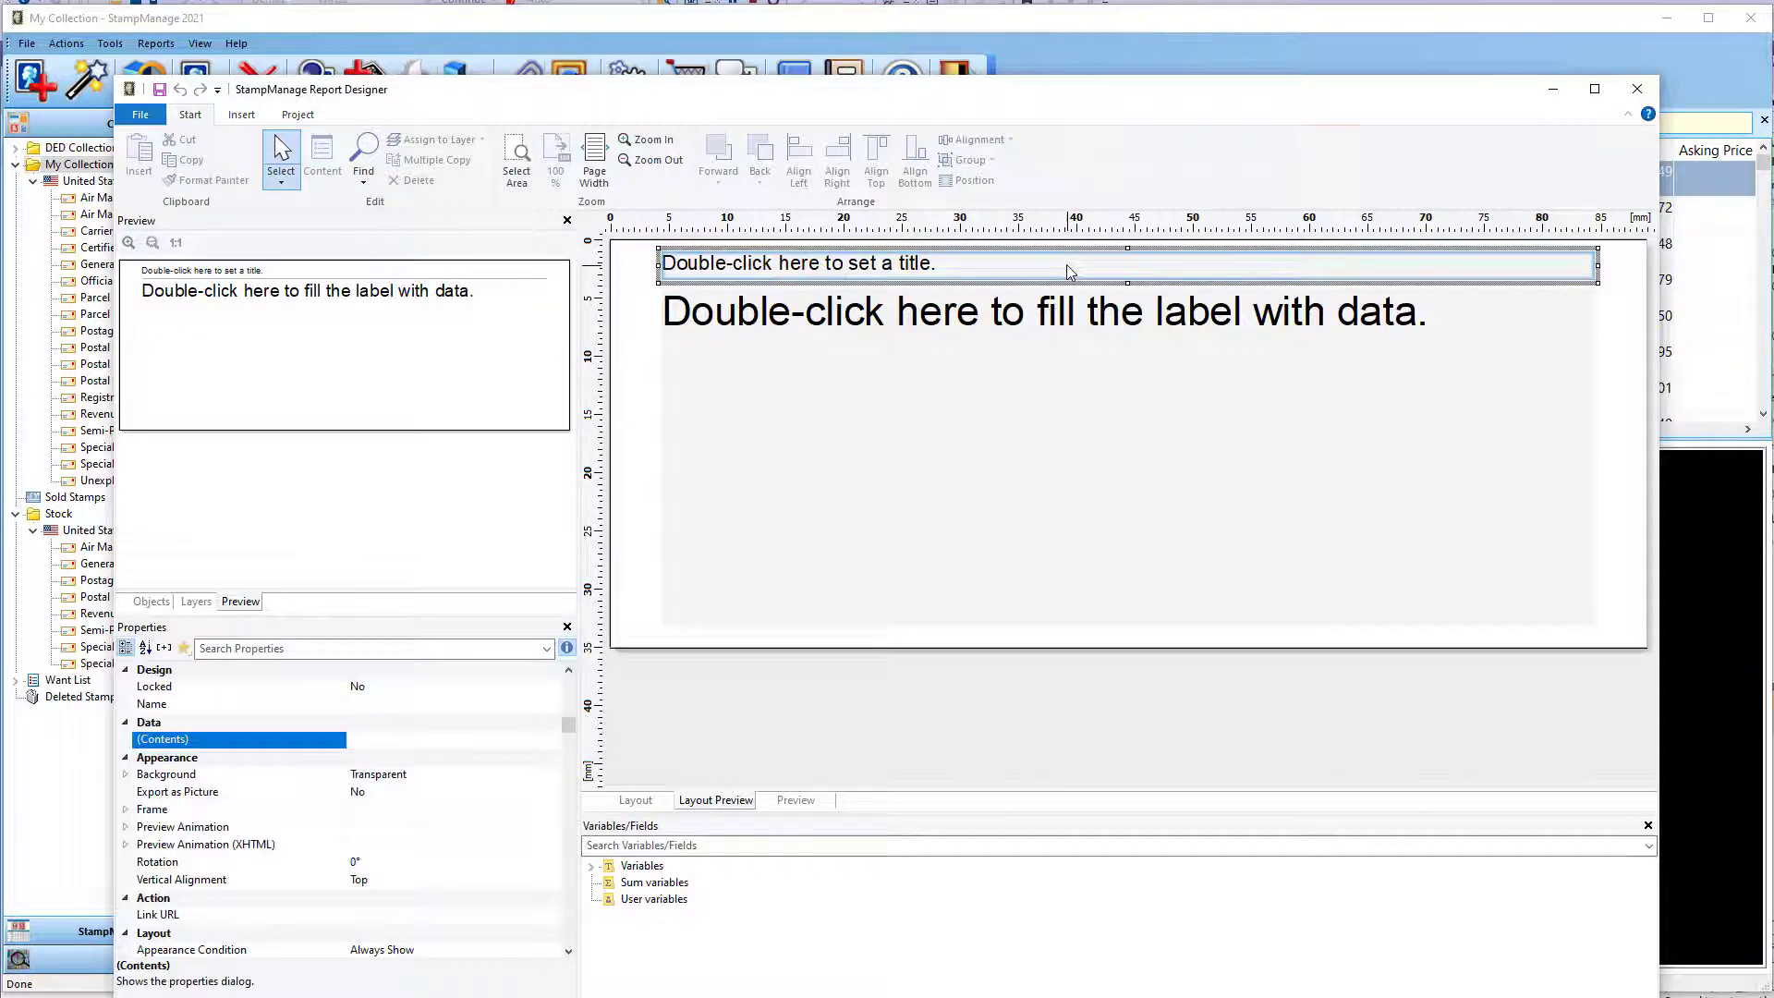
{"action": "left_click", "coordinate": [1045, 370]}
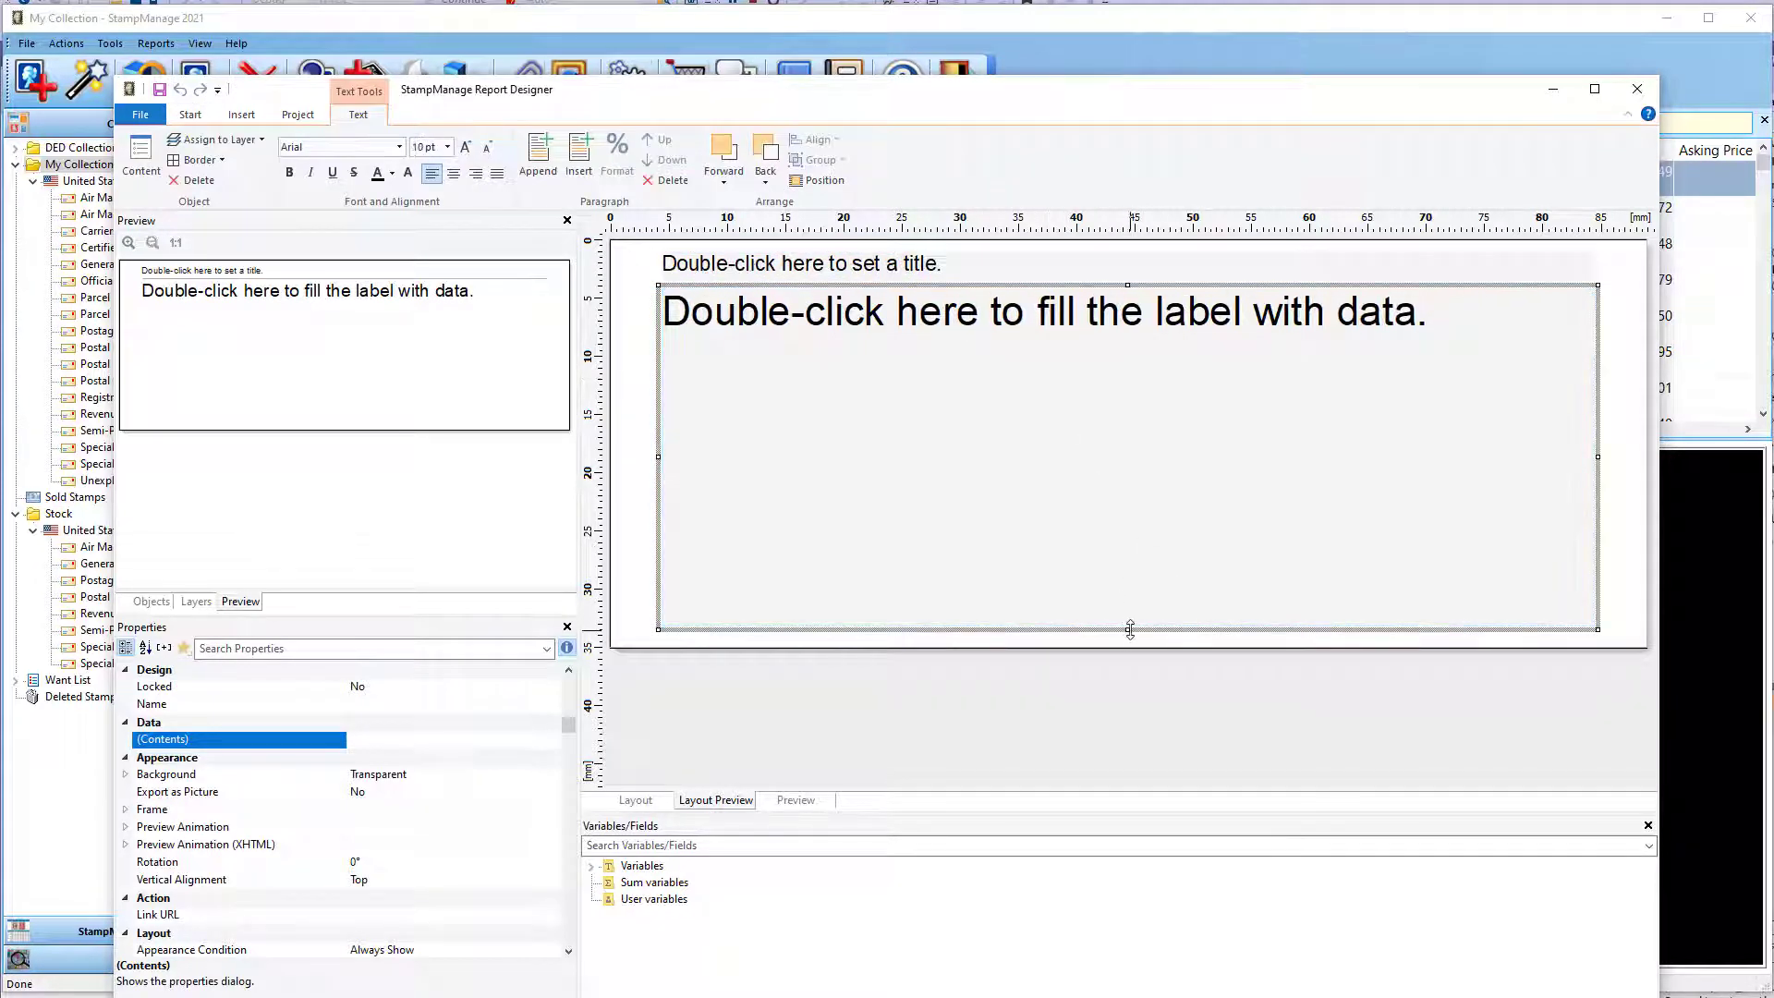
{"action": "left_click_drag", "start_coordinate": [1127, 629], "coordinate": [1095, 342]}
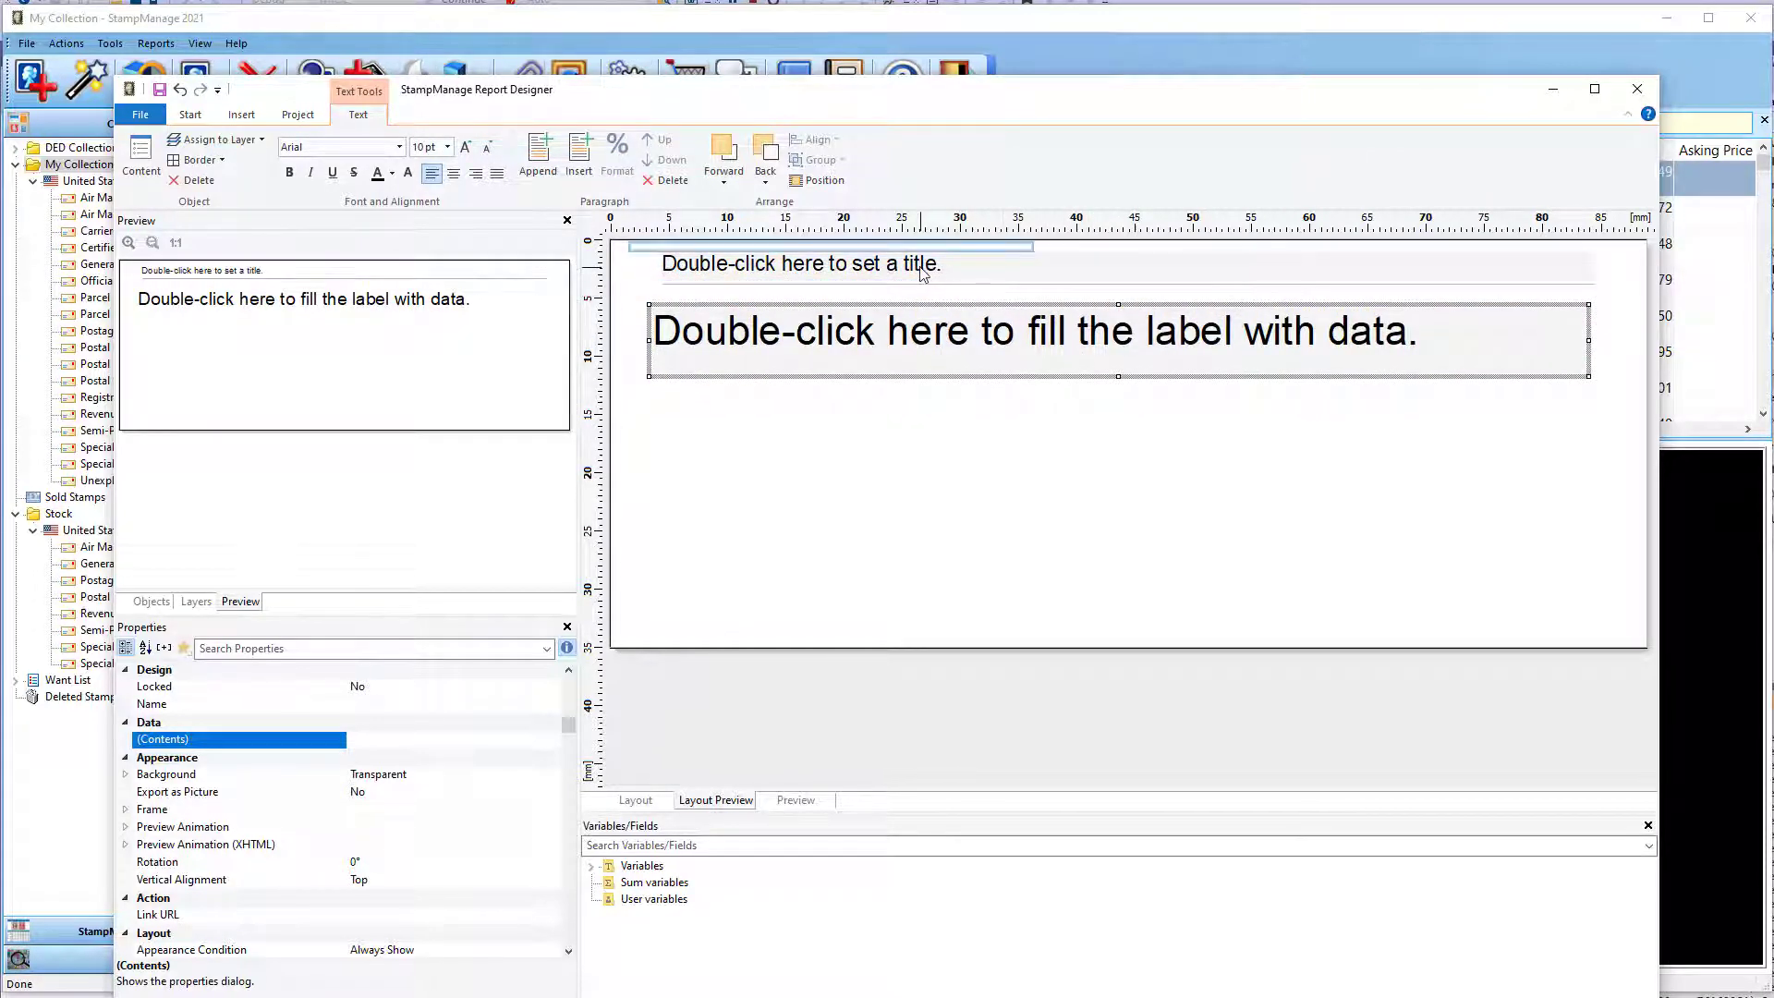
Replace the title object's placeholder text with the Stamp.Description field
{"action": "double_click", "coordinate": [921, 268]}
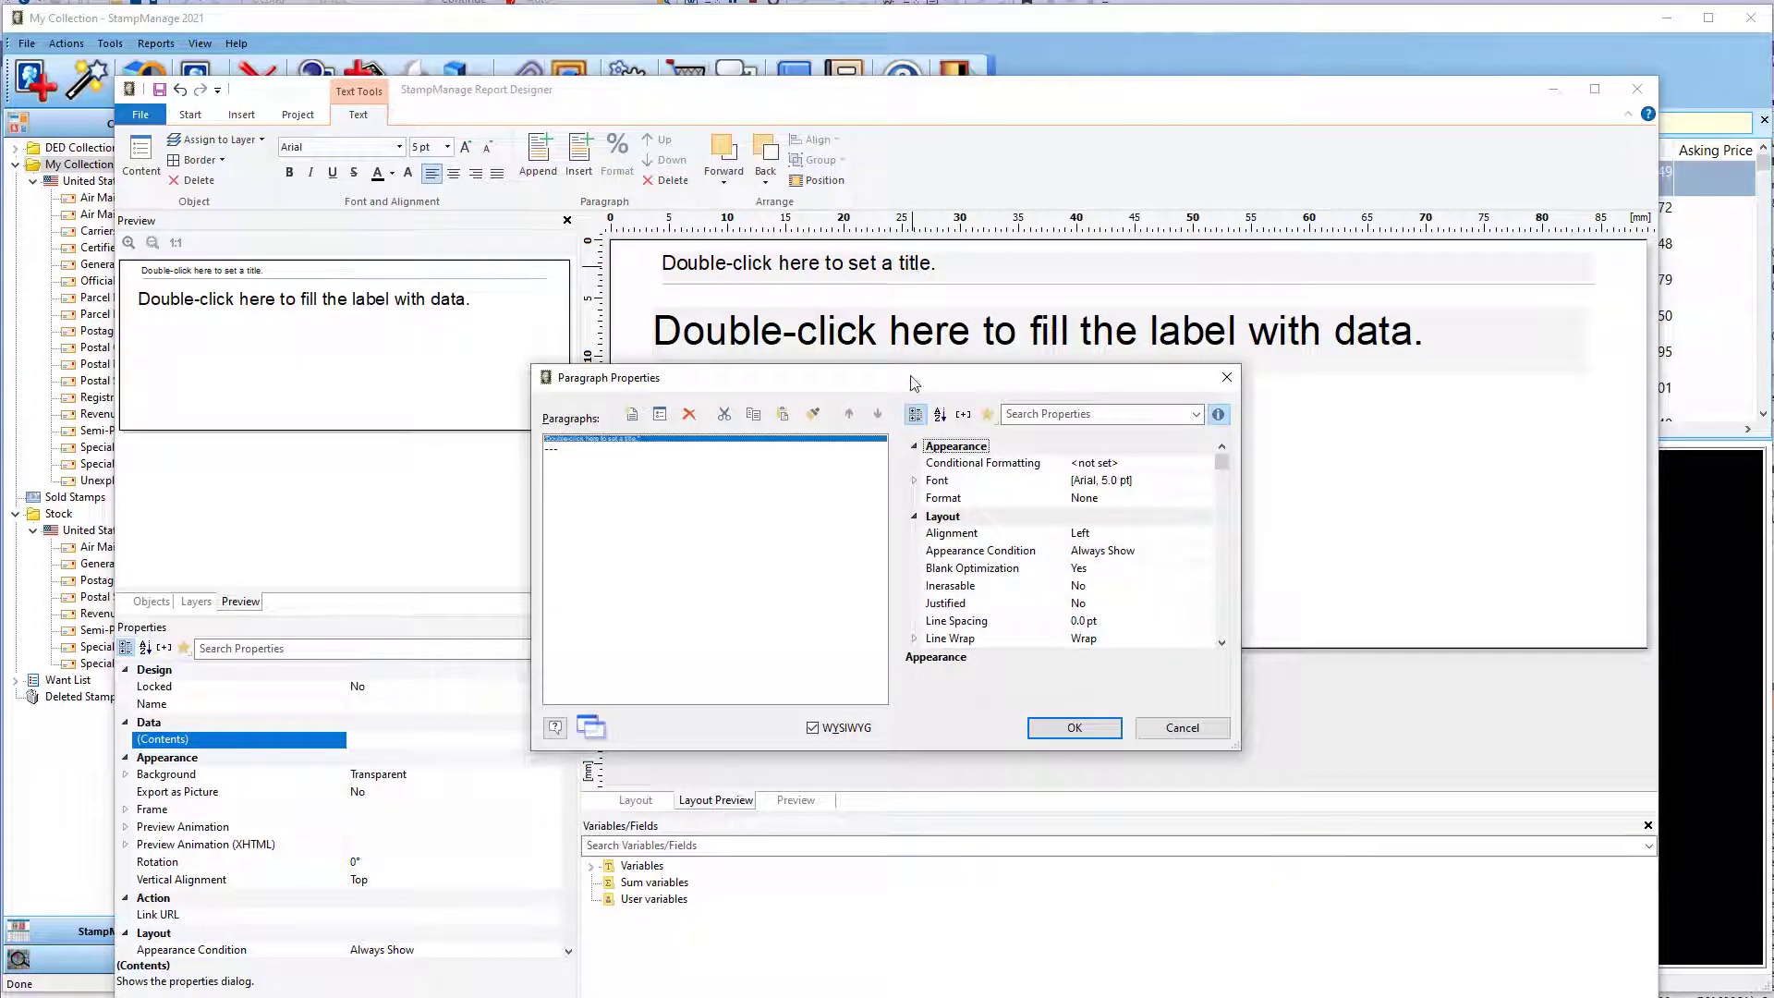
{"action": "double_click", "coordinate": [819, 441]}
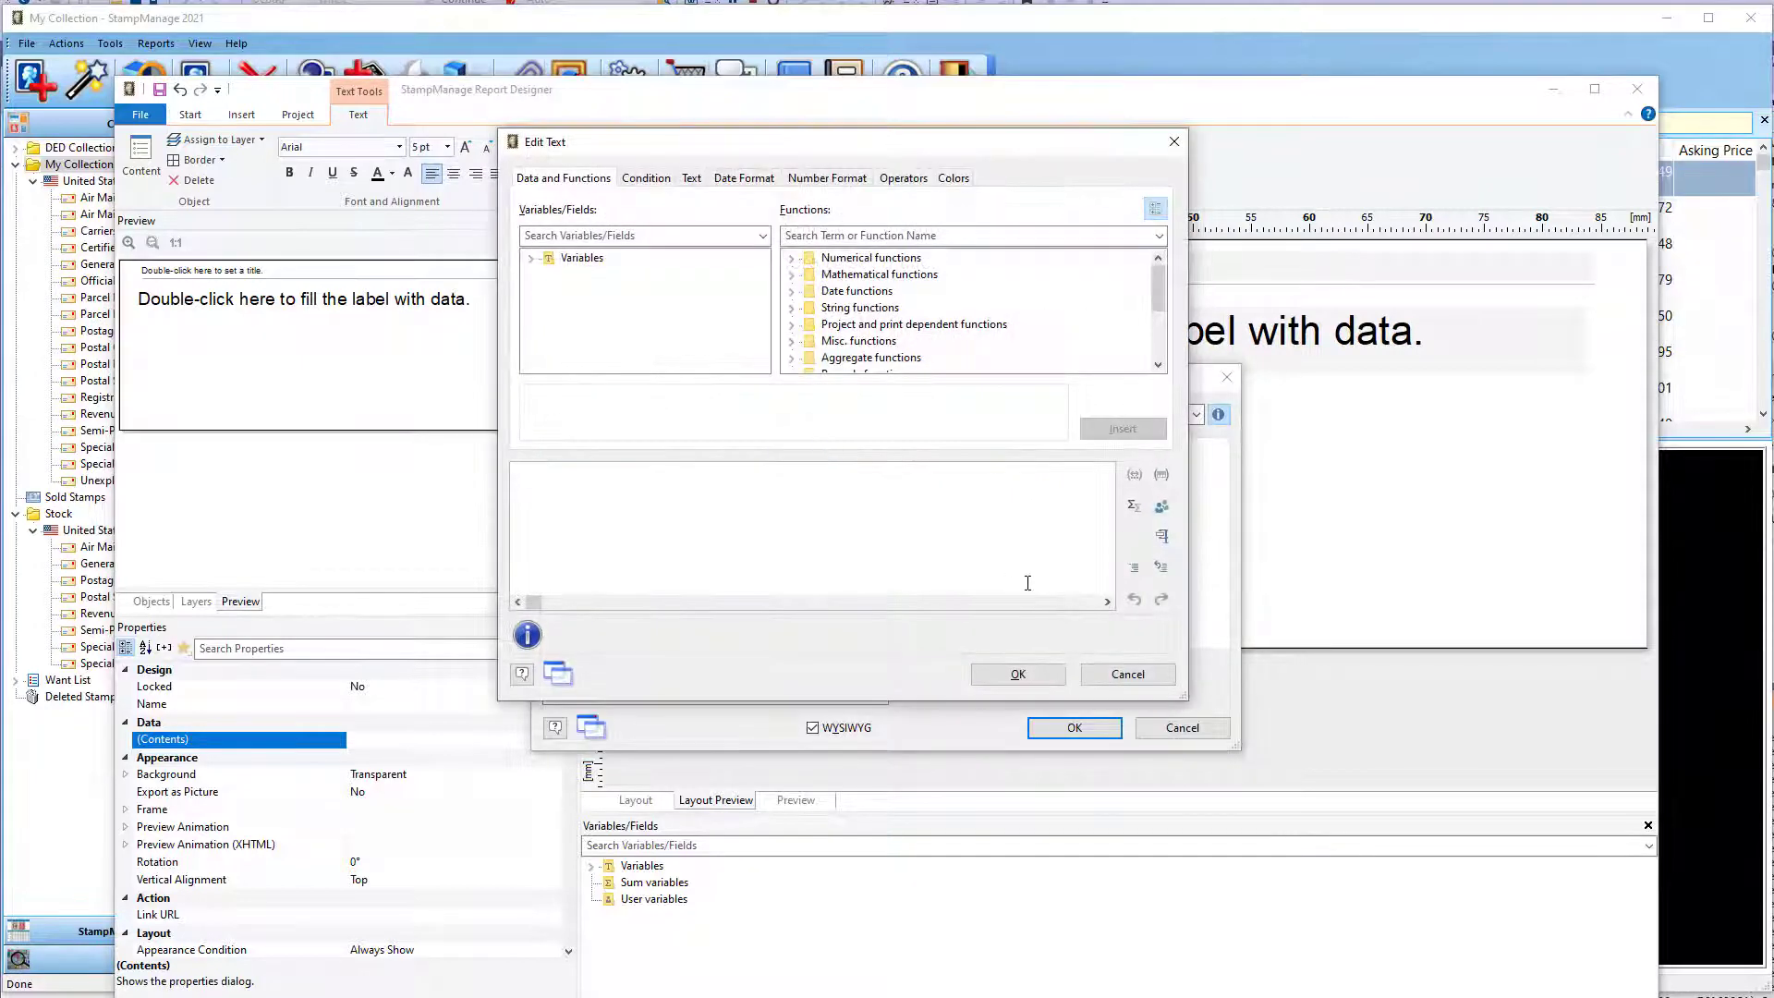
{"action": "left_click", "coordinate": [1128, 673]}
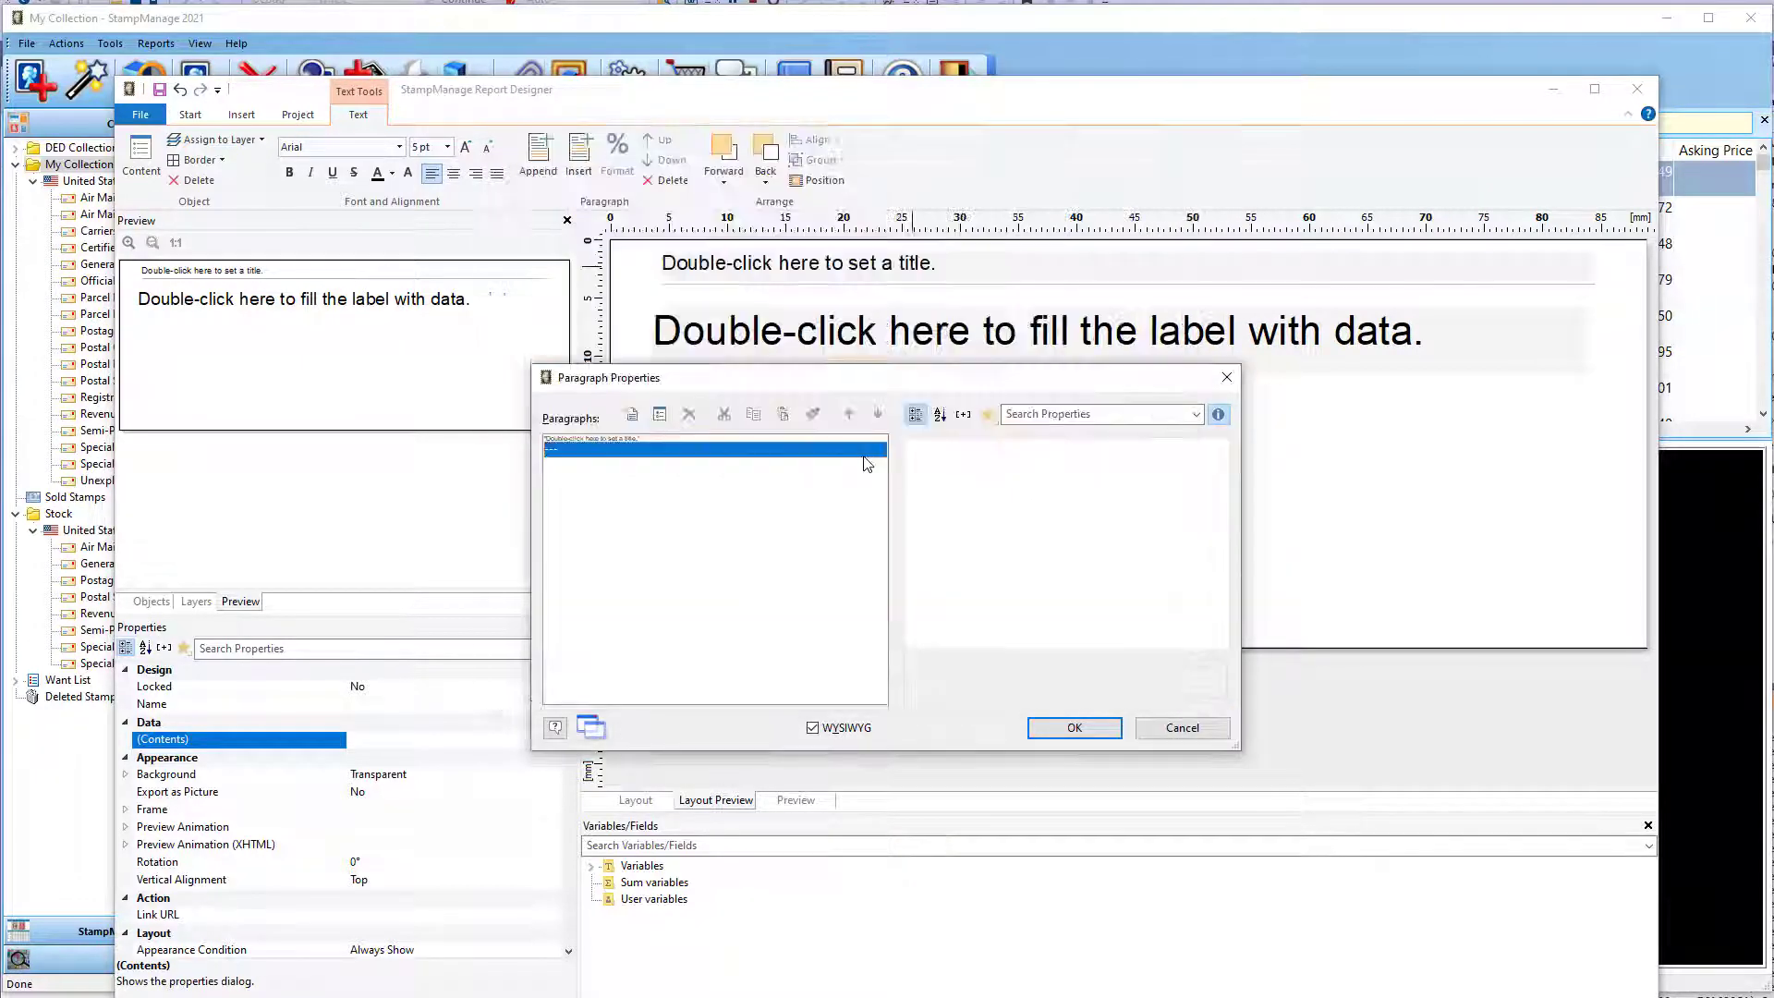
{"action": "double_click", "coordinate": [800, 435]}
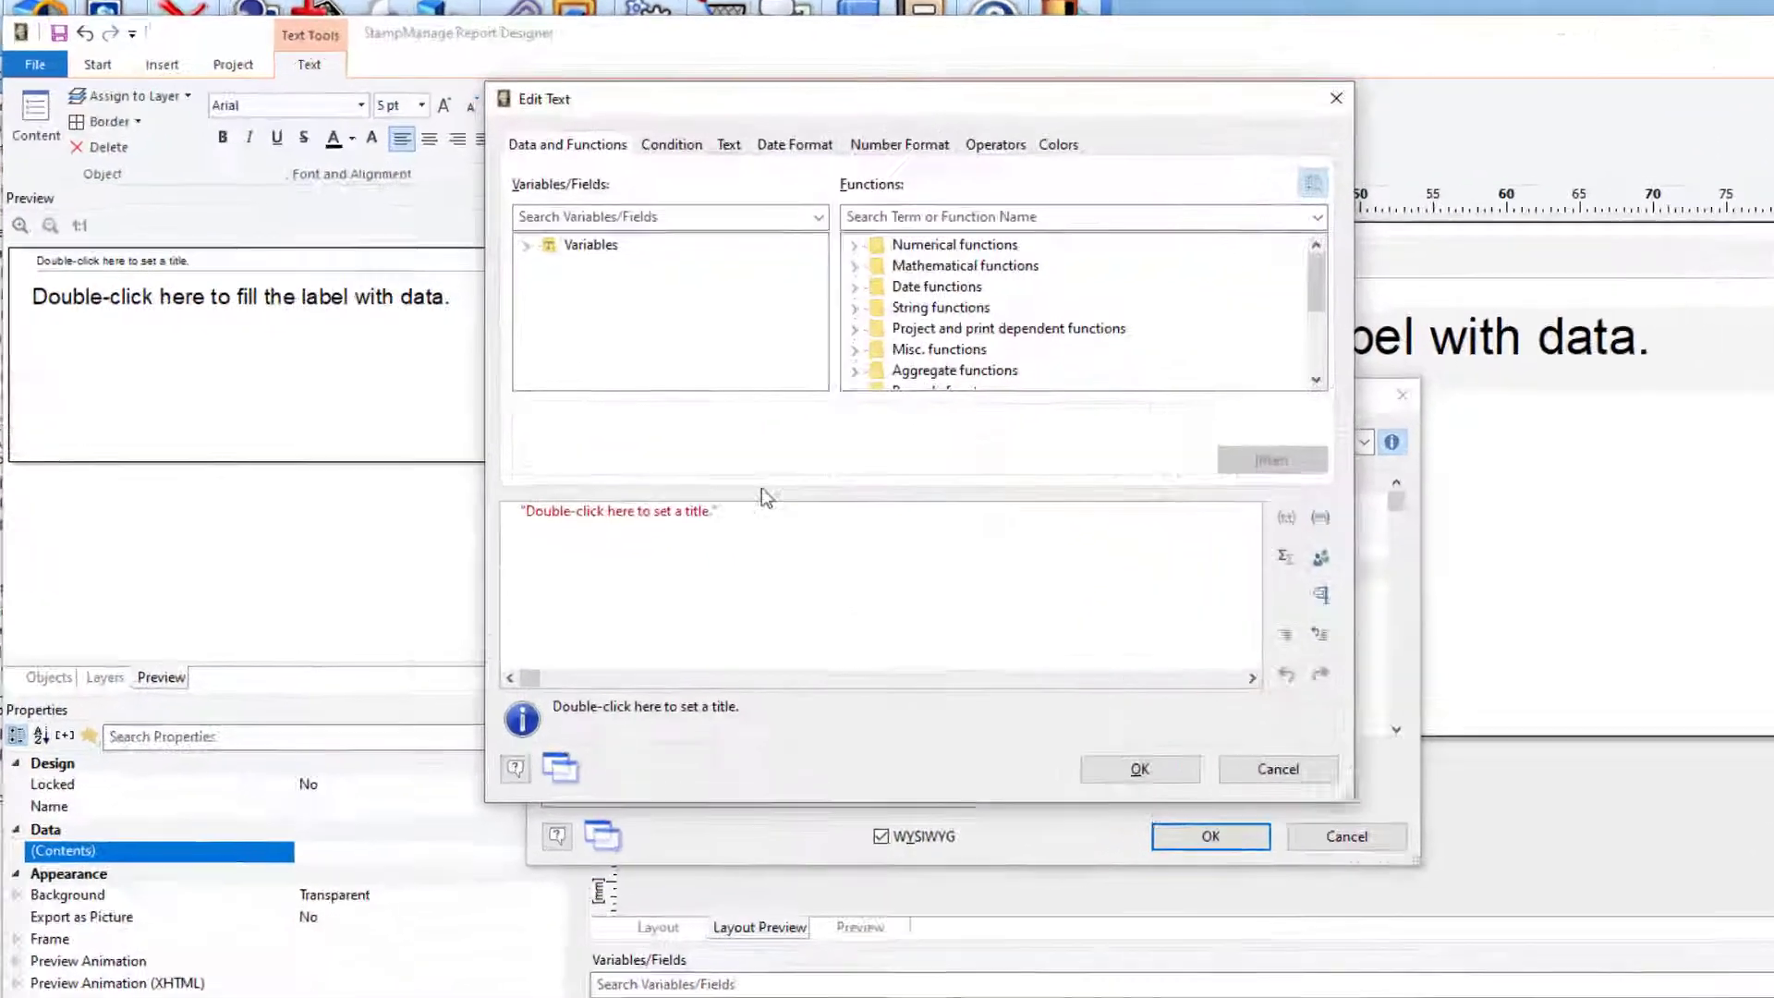
{"action": "left_click_drag", "start_coordinate": [718, 510], "coordinate": [517, 511]}
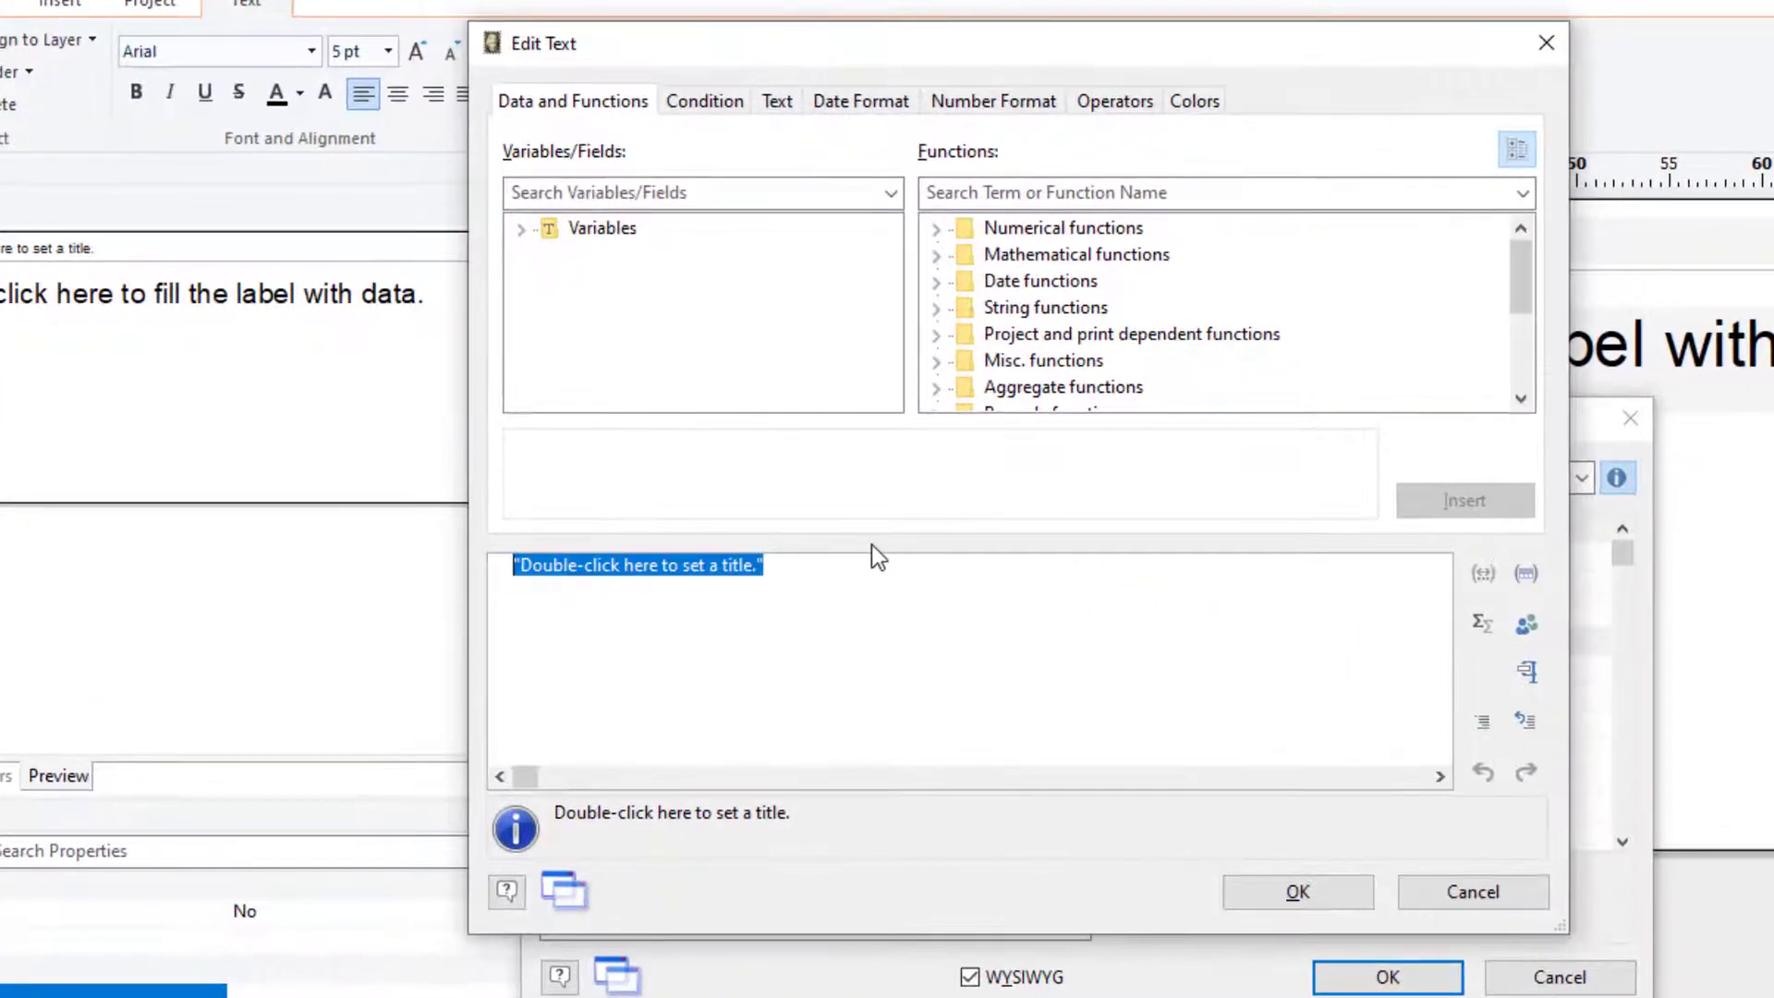
{"action": "type", "text": "S"}
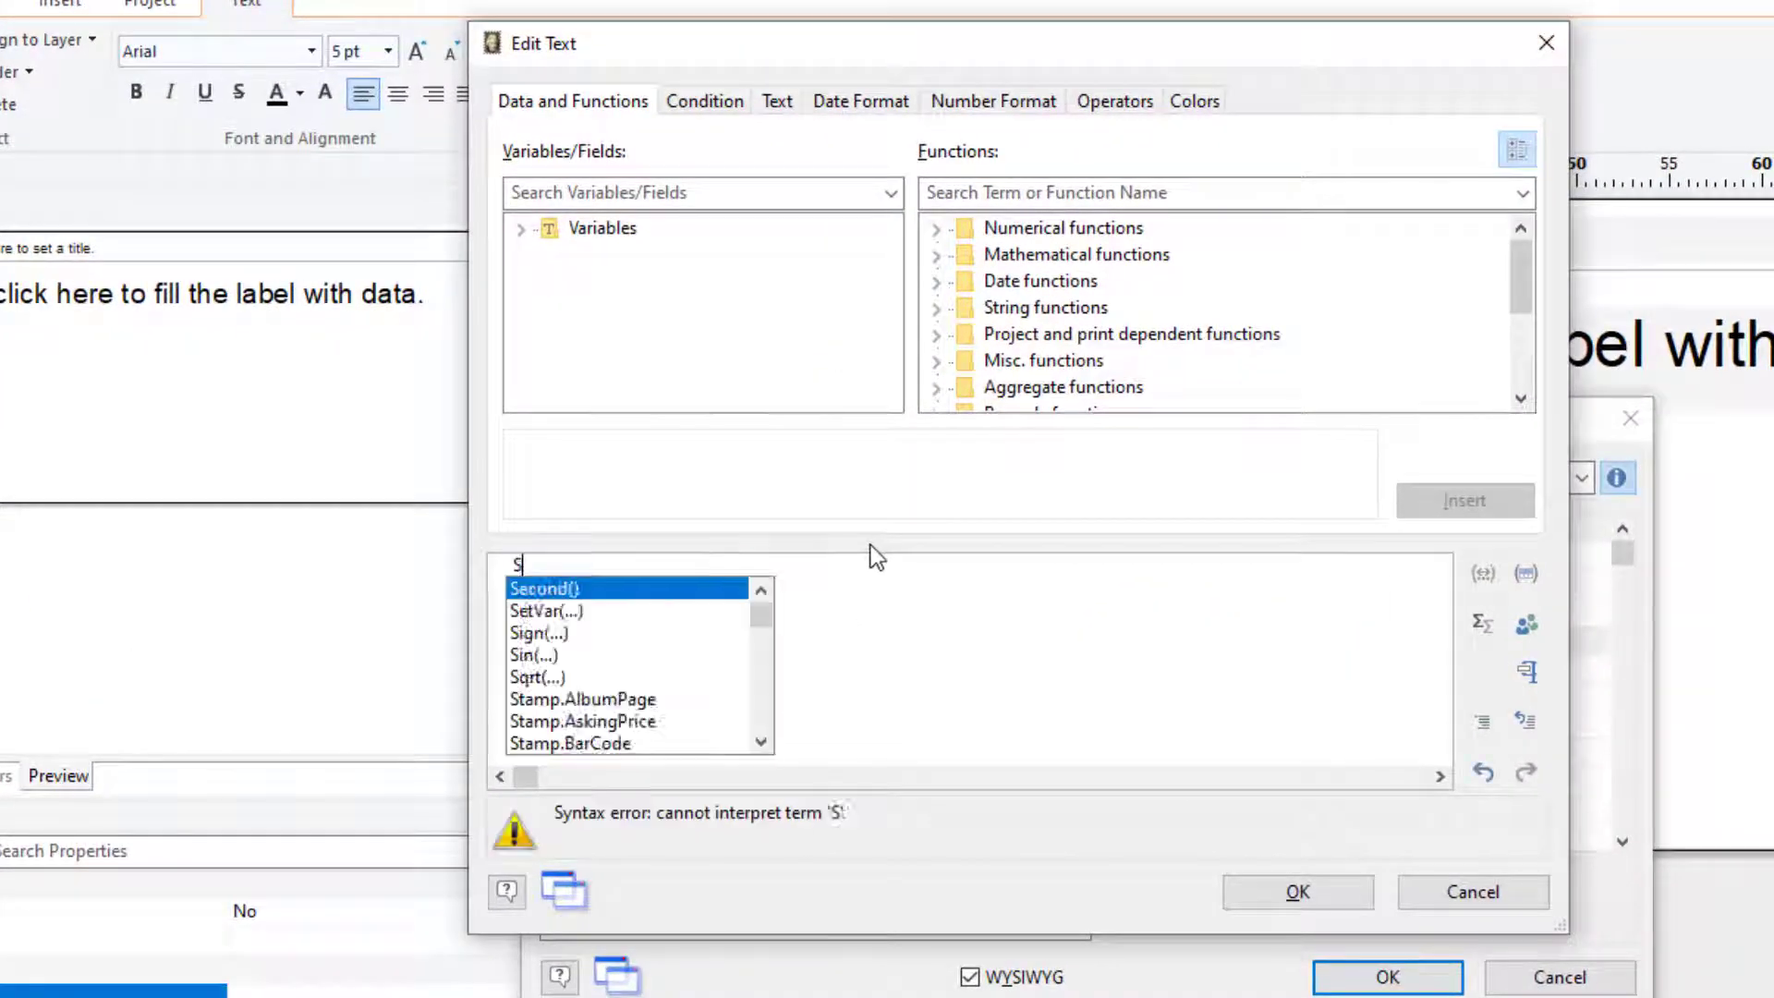
{"action": "type", "text": "tamp.Descri"}
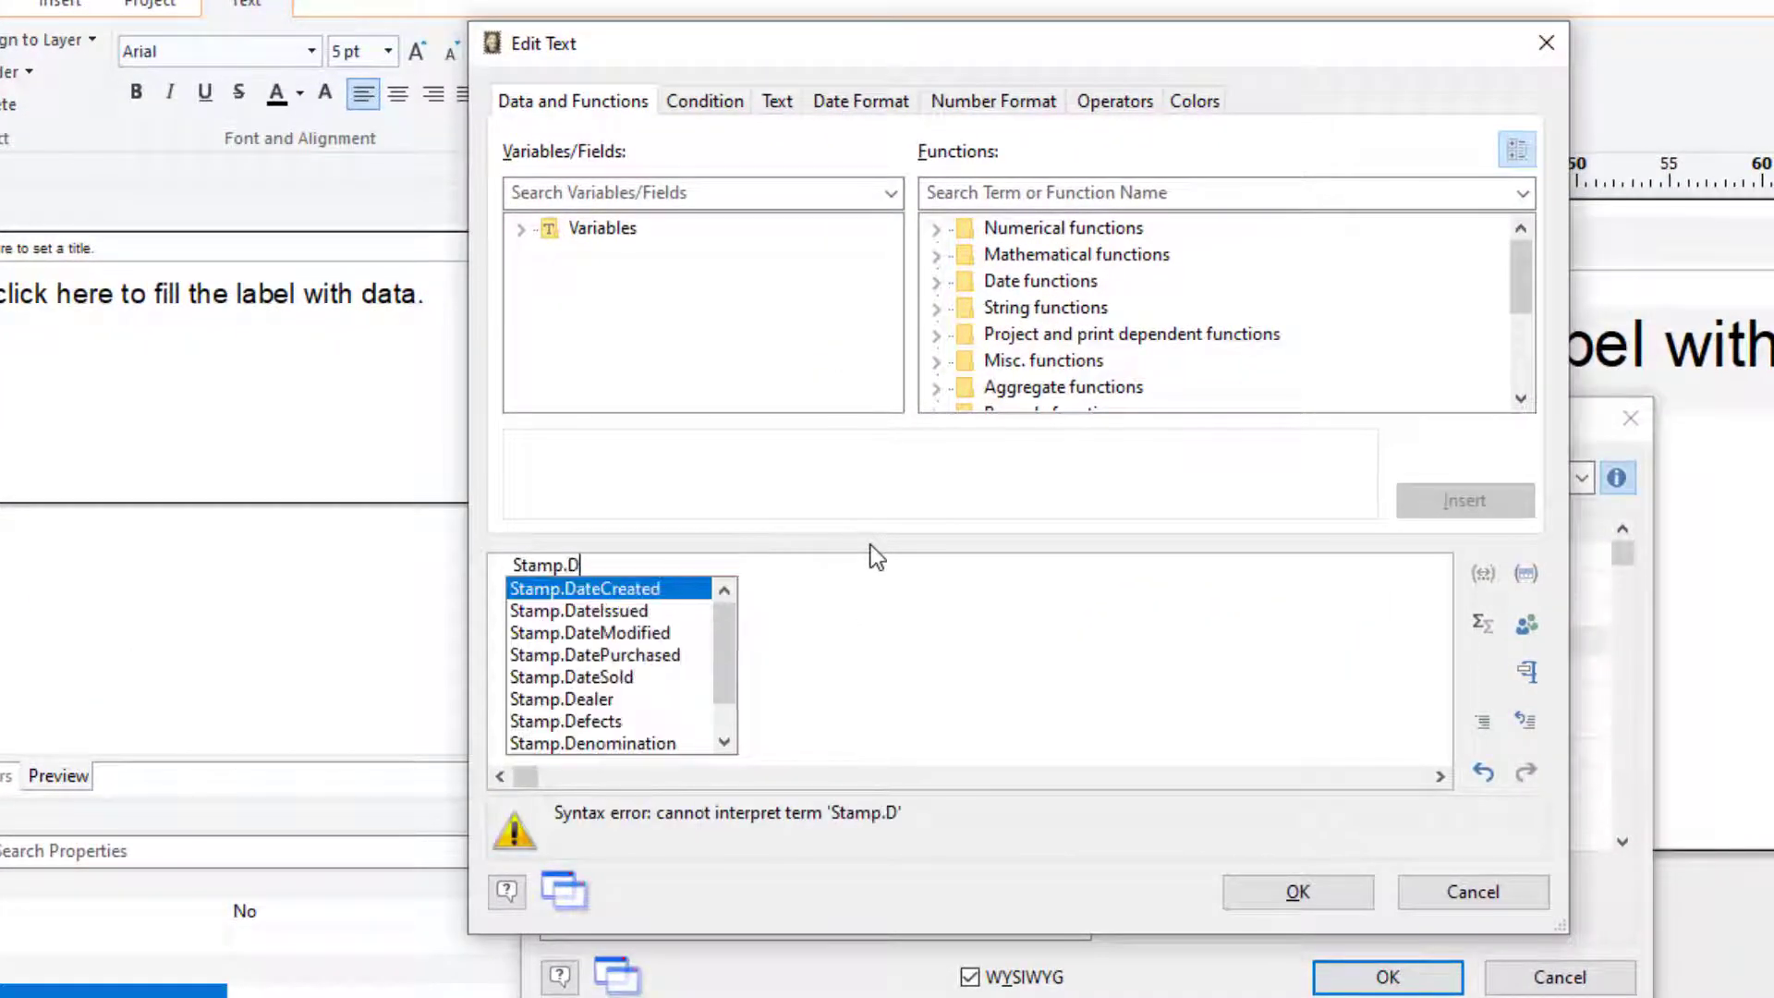
{"action": "type", "text": "ption"}
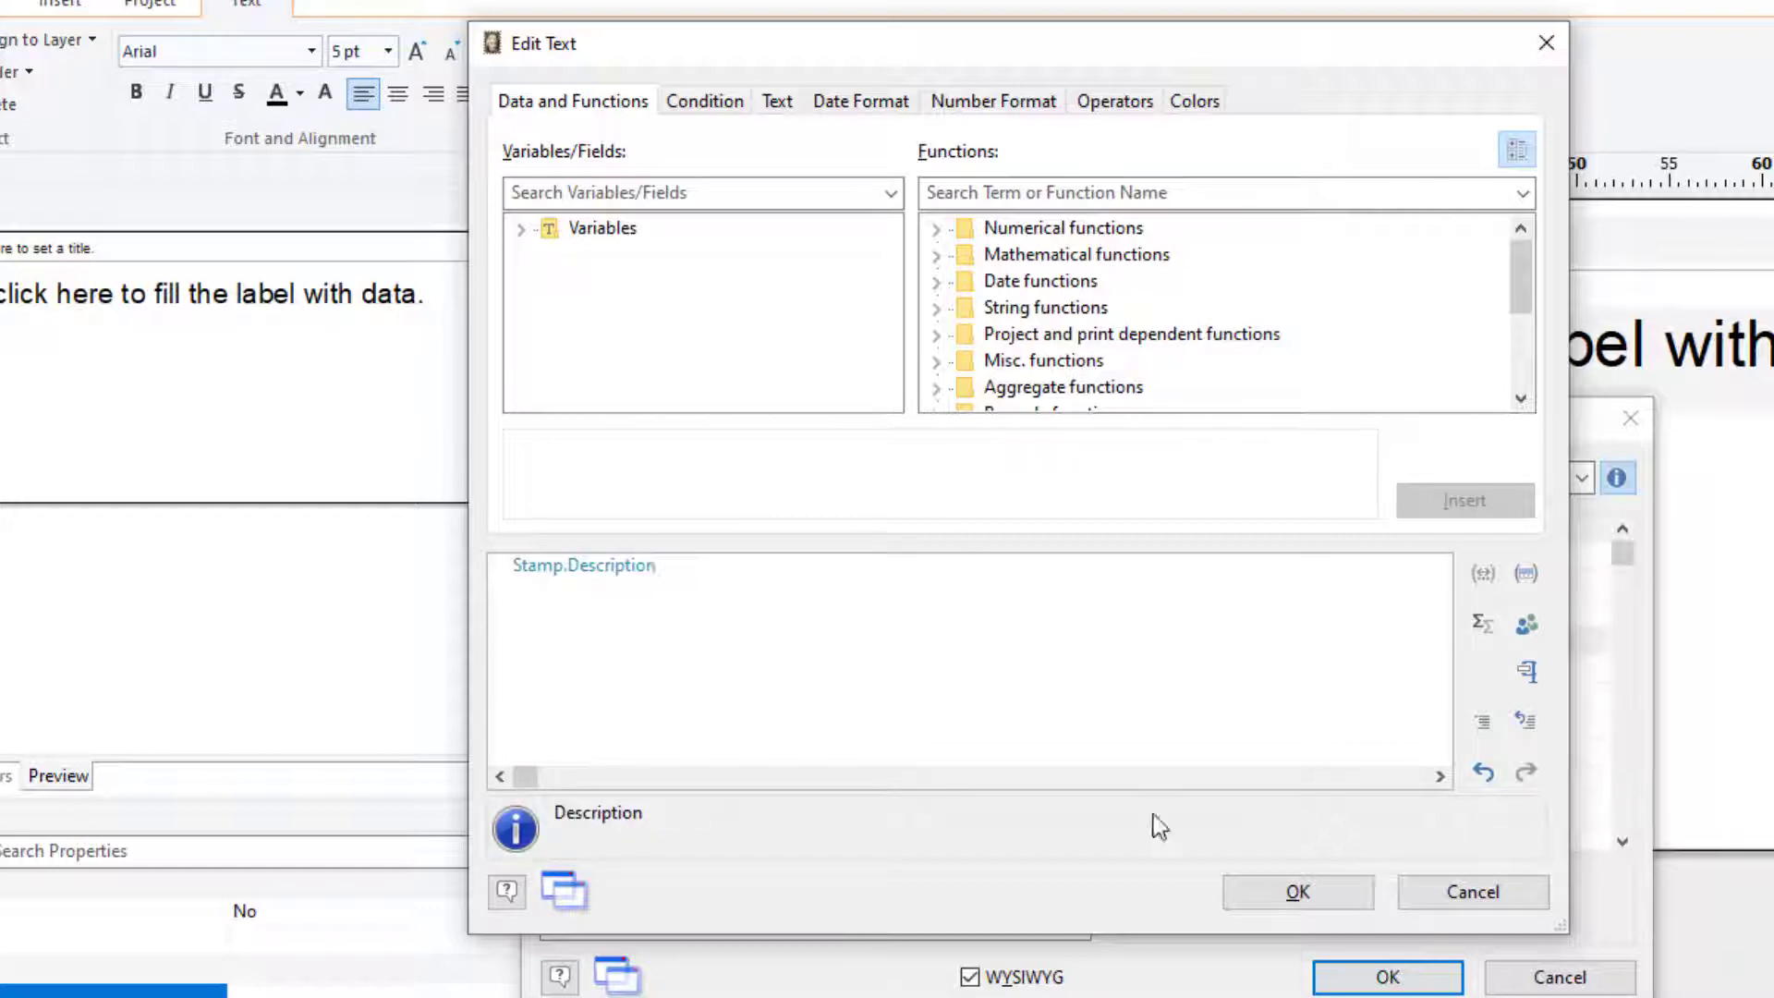
{"action": "left_click", "coordinate": [1297, 891]}
{"action": "left_click", "coordinate": [1386, 976]}
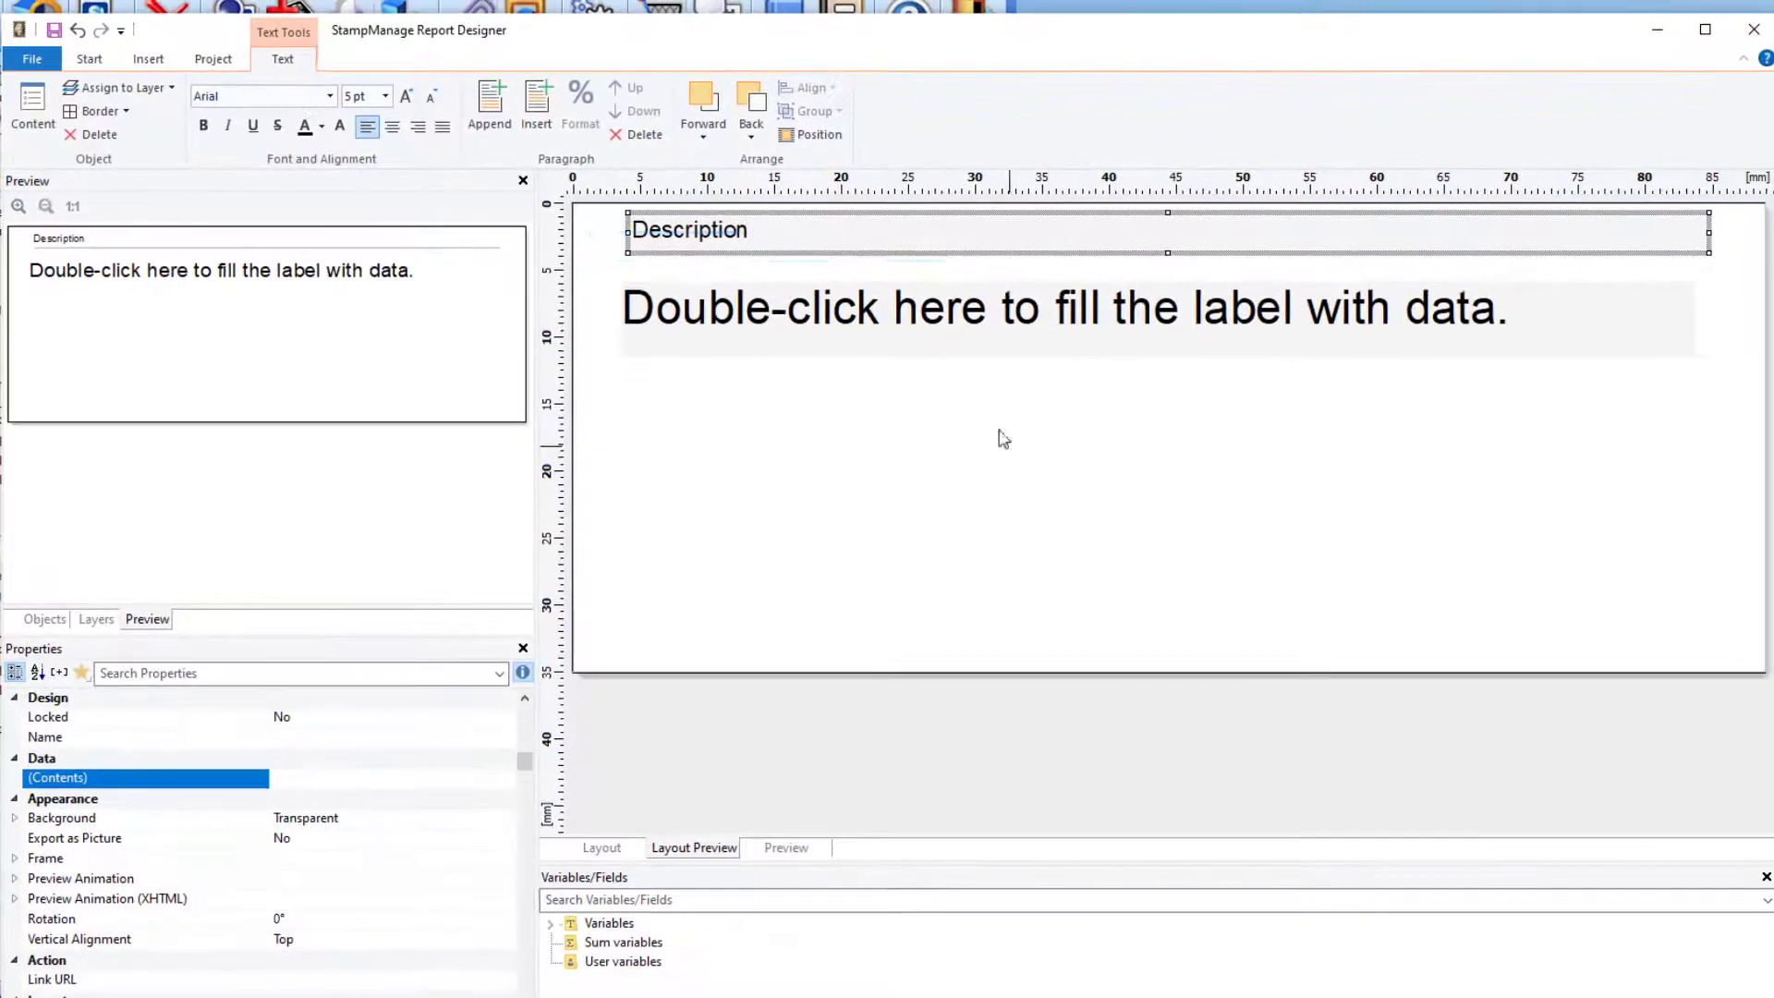
Replace the placeholder text of the data object below the title with the Stamp.ScottNumber field
{"action": "double_click", "coordinate": [1058, 325]}
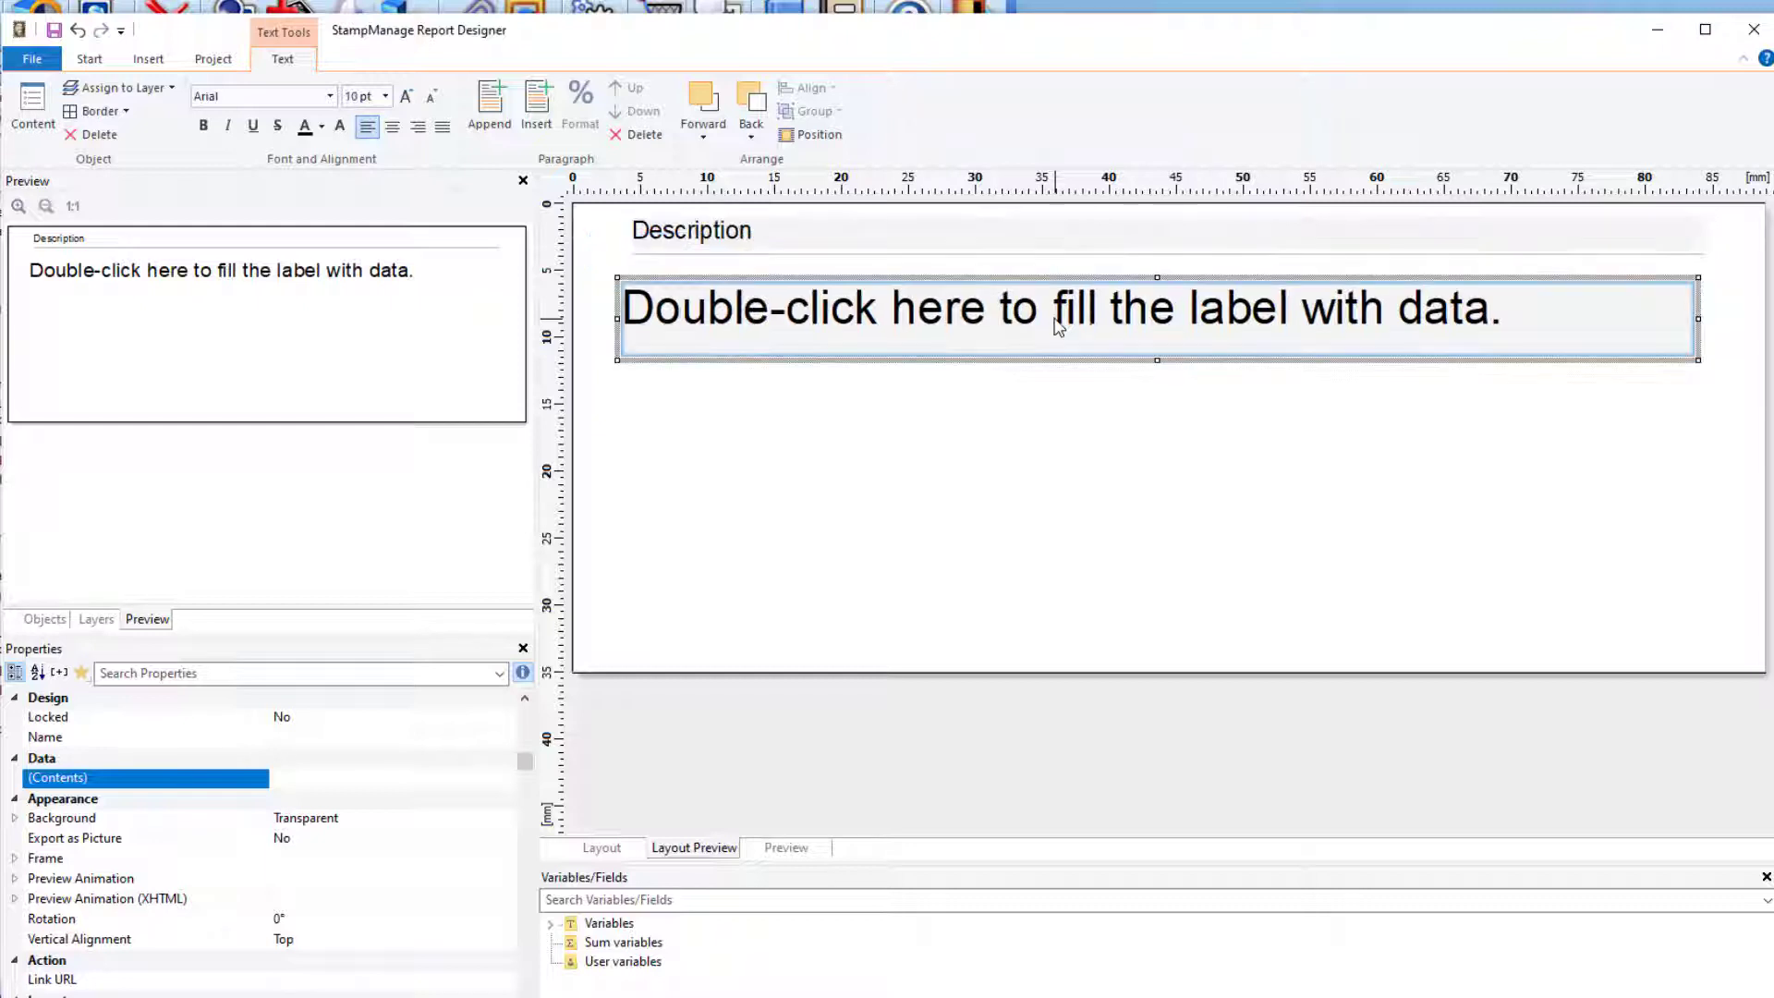
{"action": "double_click", "coordinate": [721, 438]}
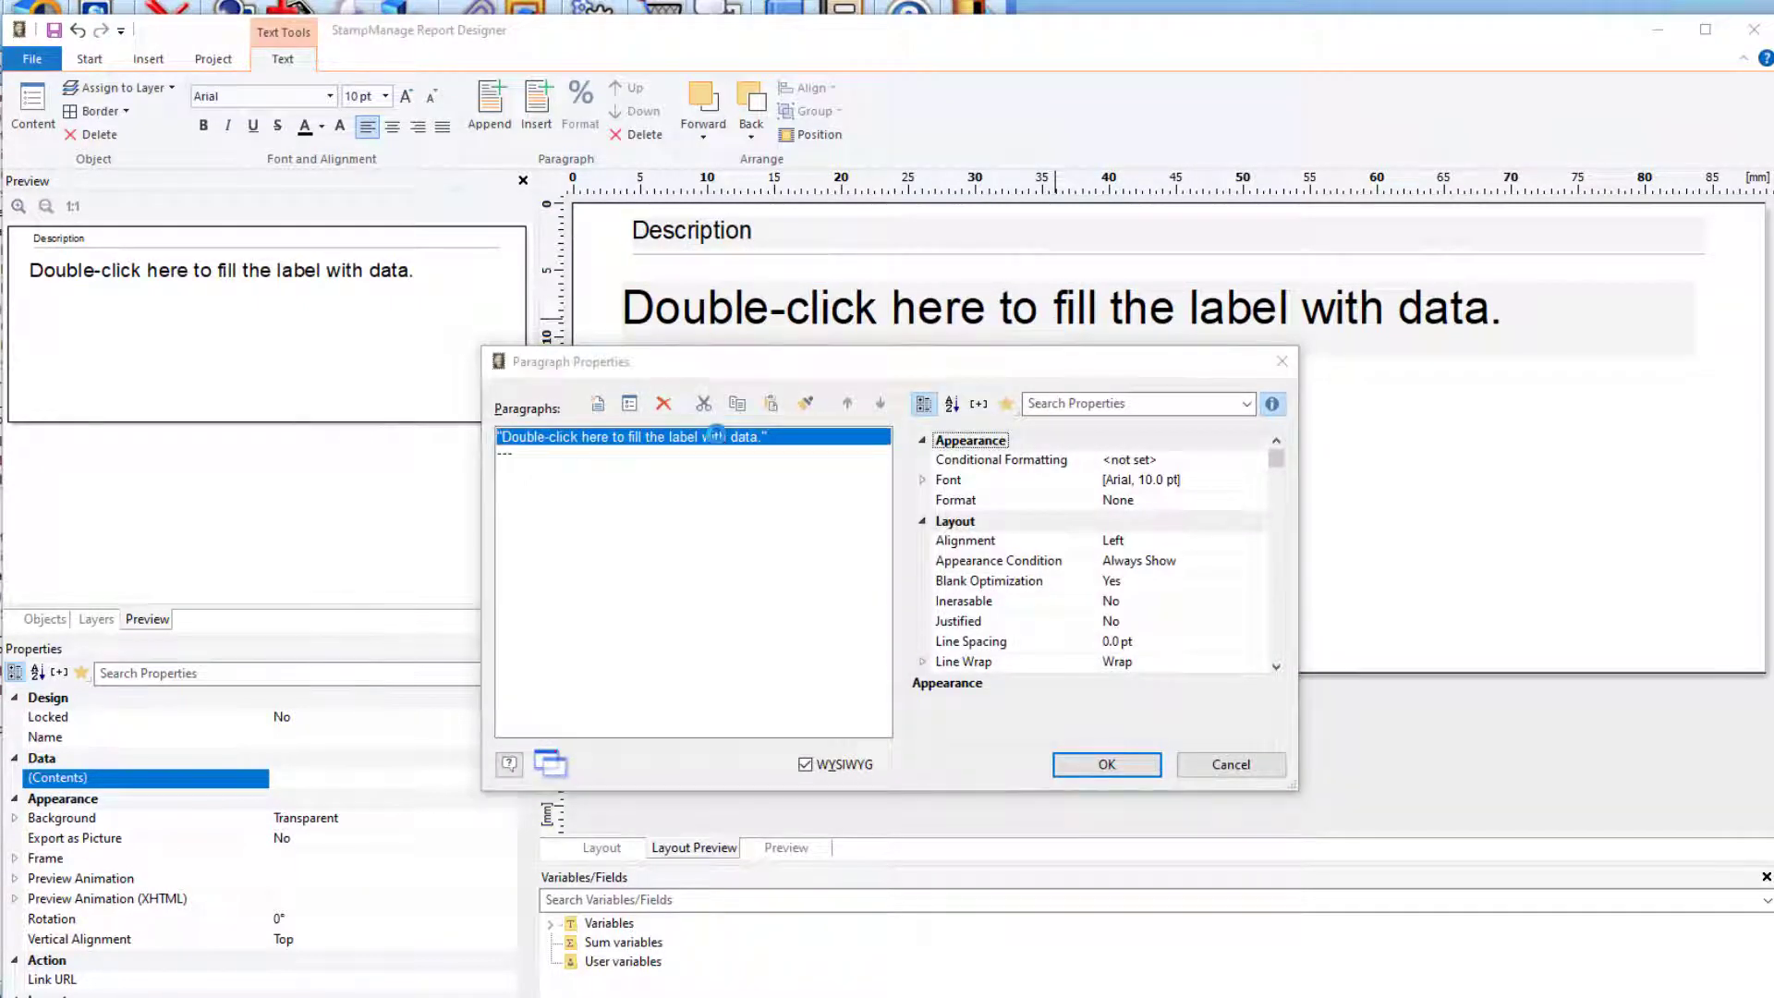
{"action": "left_click_drag", "start_coordinate": [742, 473], "coordinate": [435, 463]}
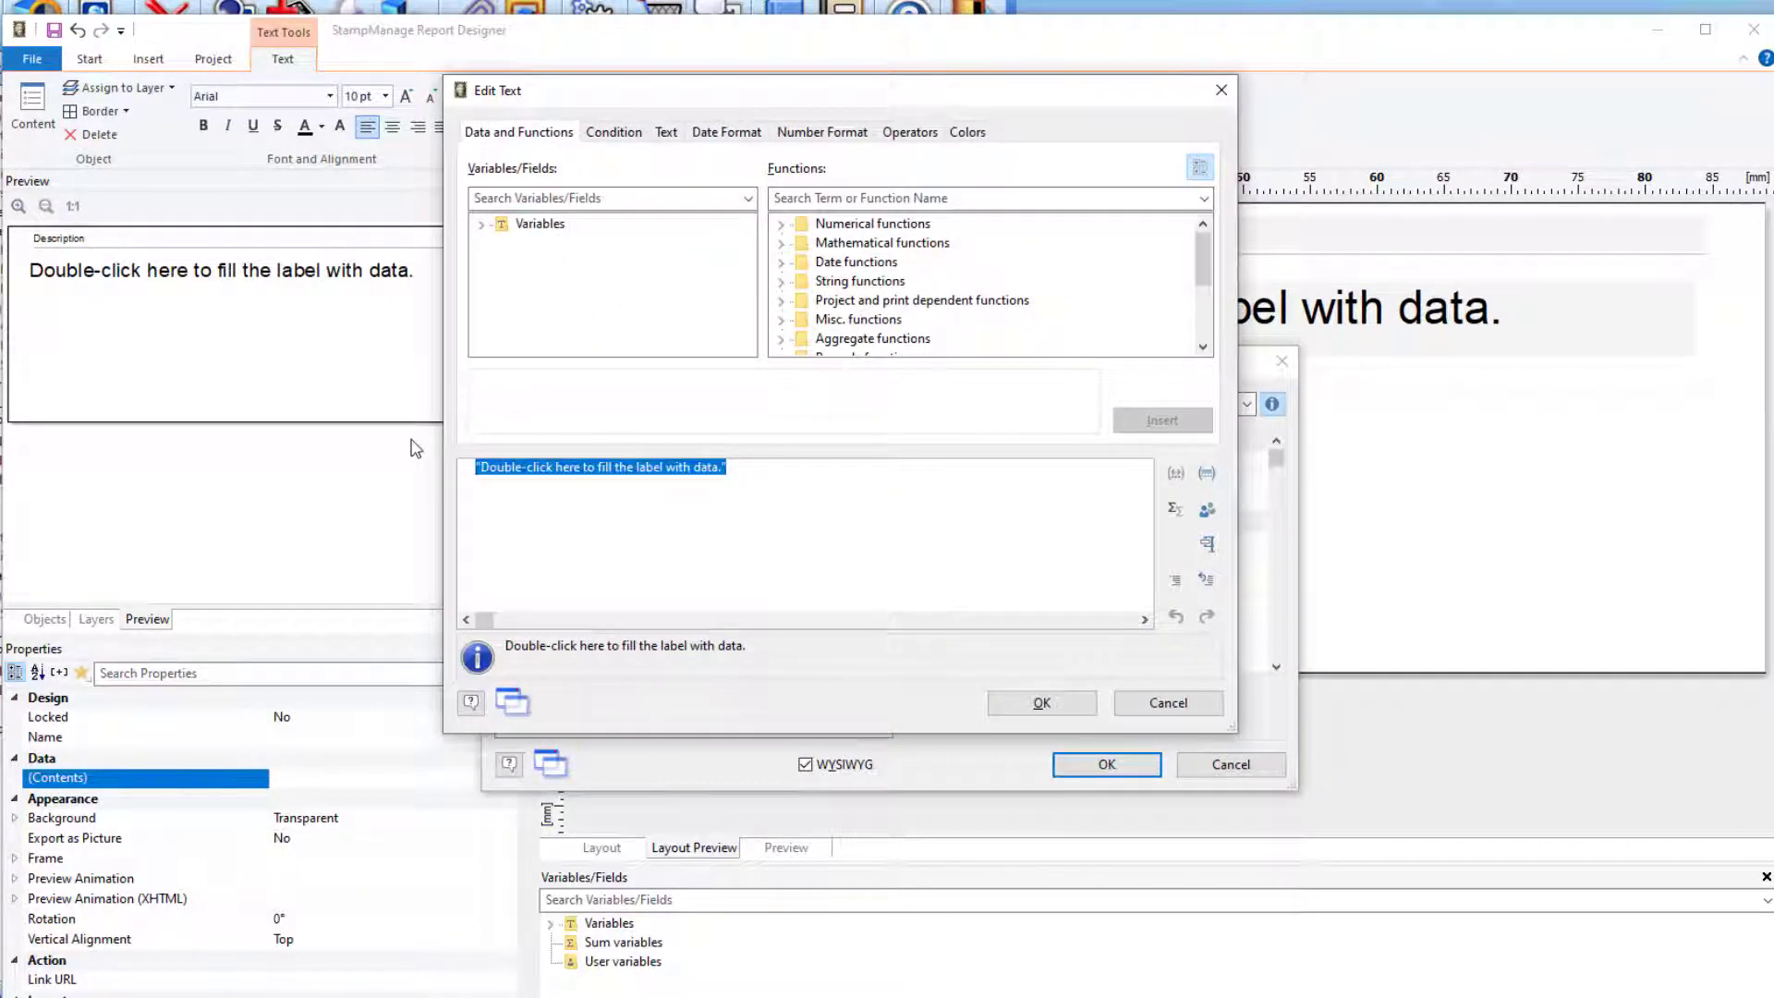
{"action": "type", "text": "Stamp.S"}
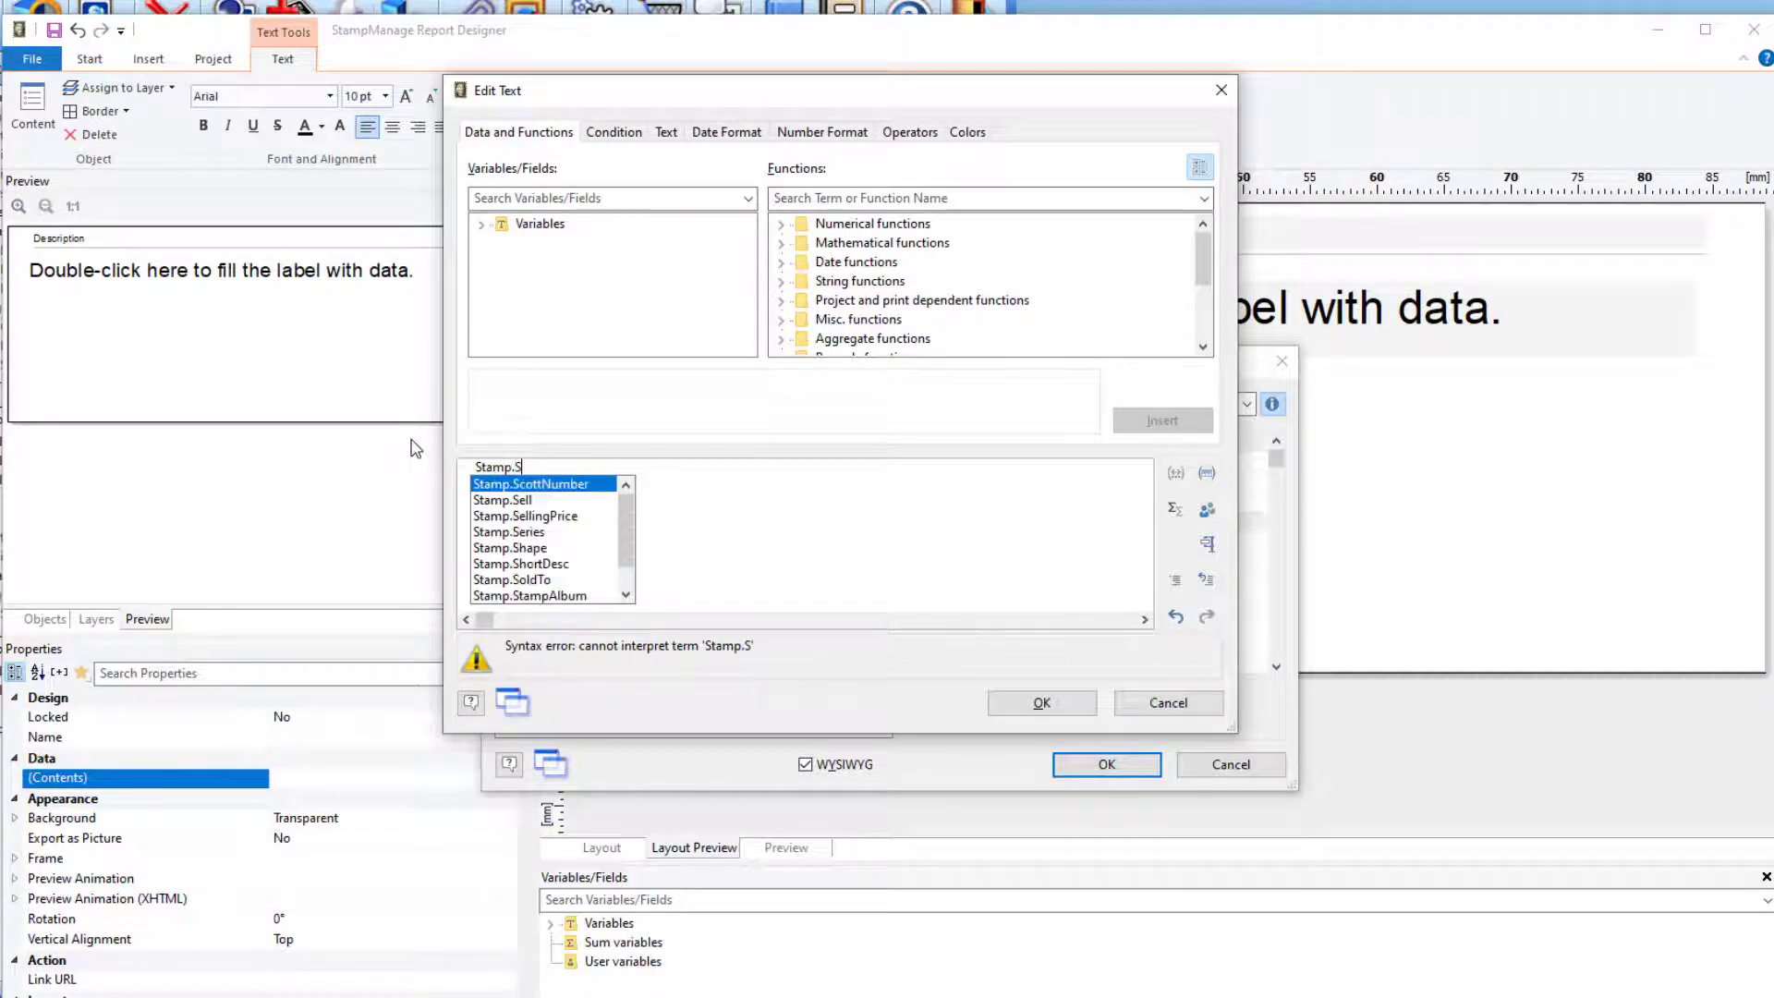
{"action": "key", "text": "Return"}
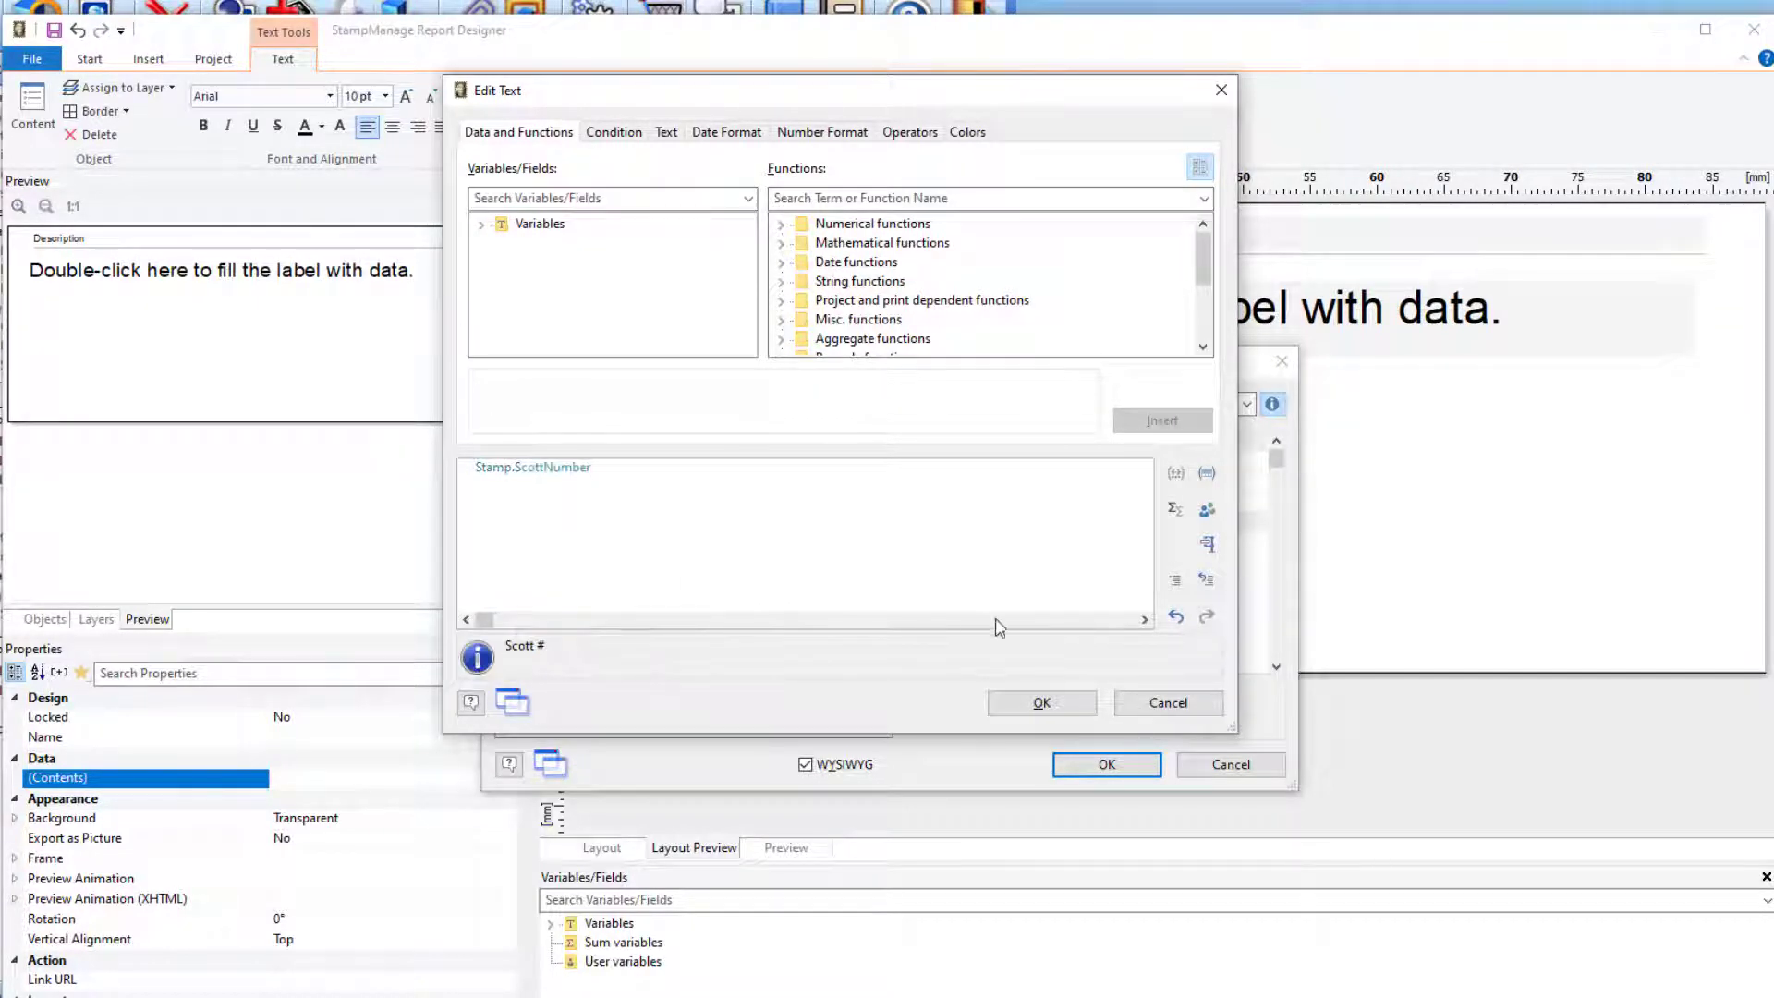
{"action": "left_click", "coordinate": [1067, 706]}
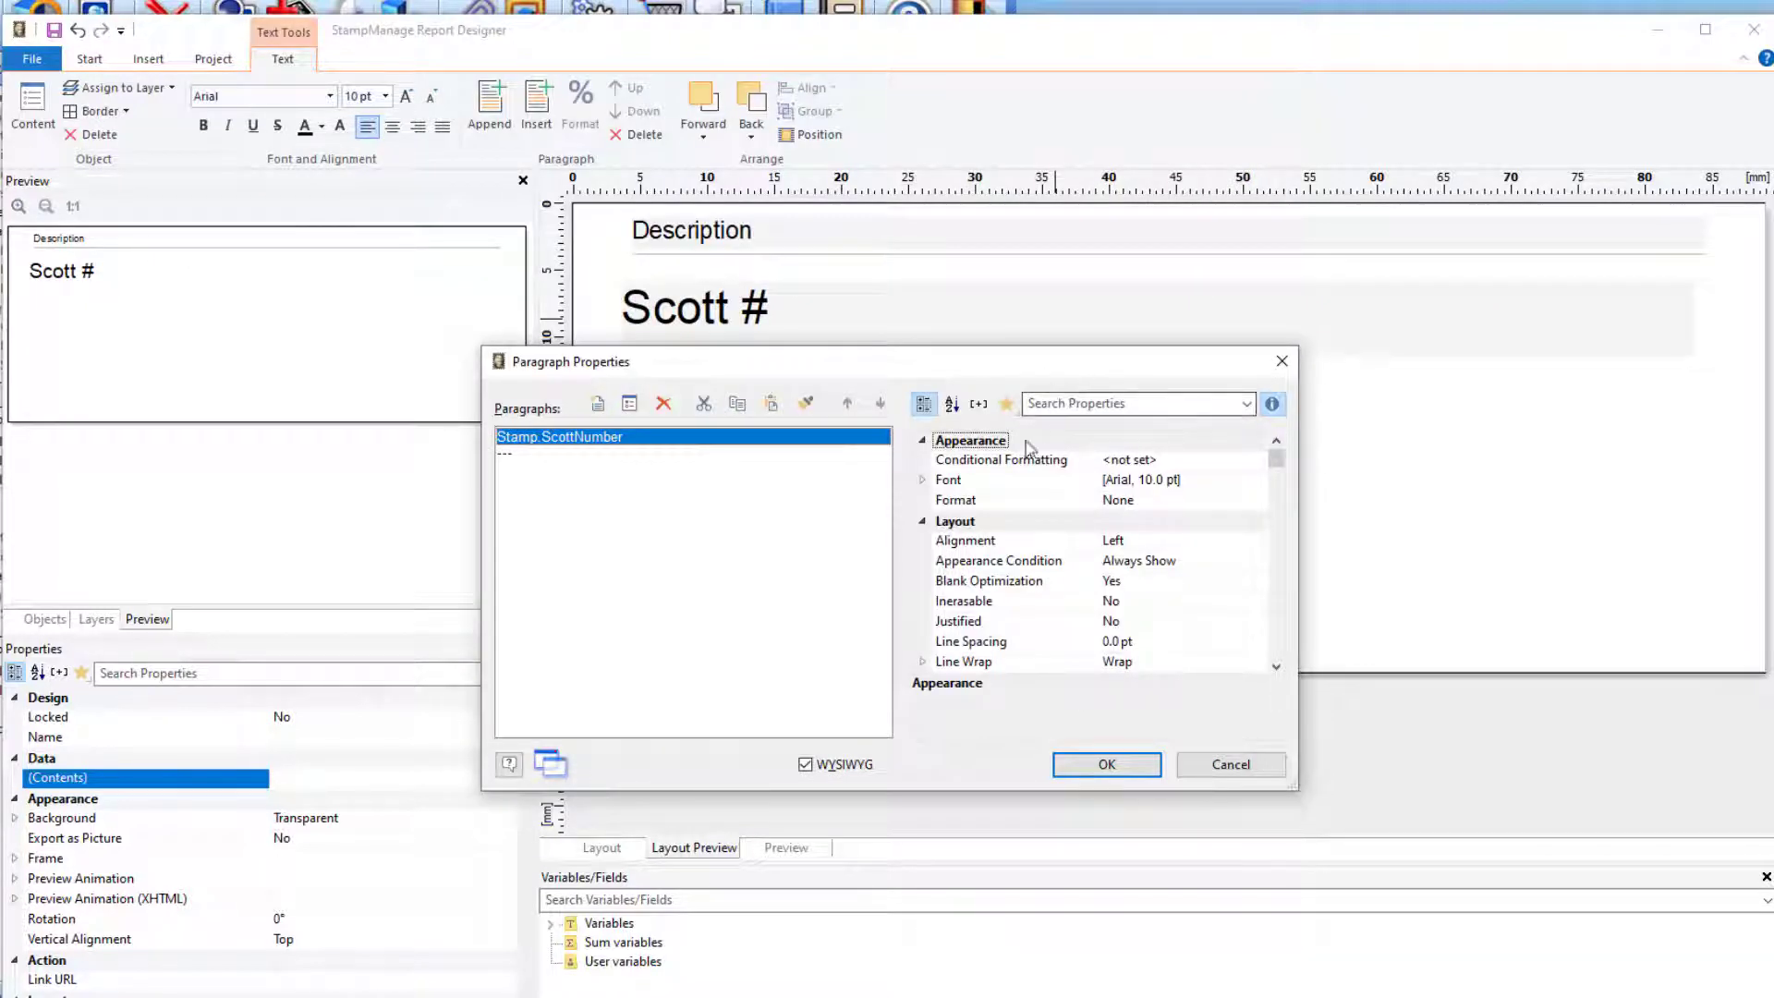
Format the Scott number paragraph as Arial Bold 12 pt and narrow its text object to about 19 mm wide
{"action": "left_click", "coordinate": [1192, 481]}
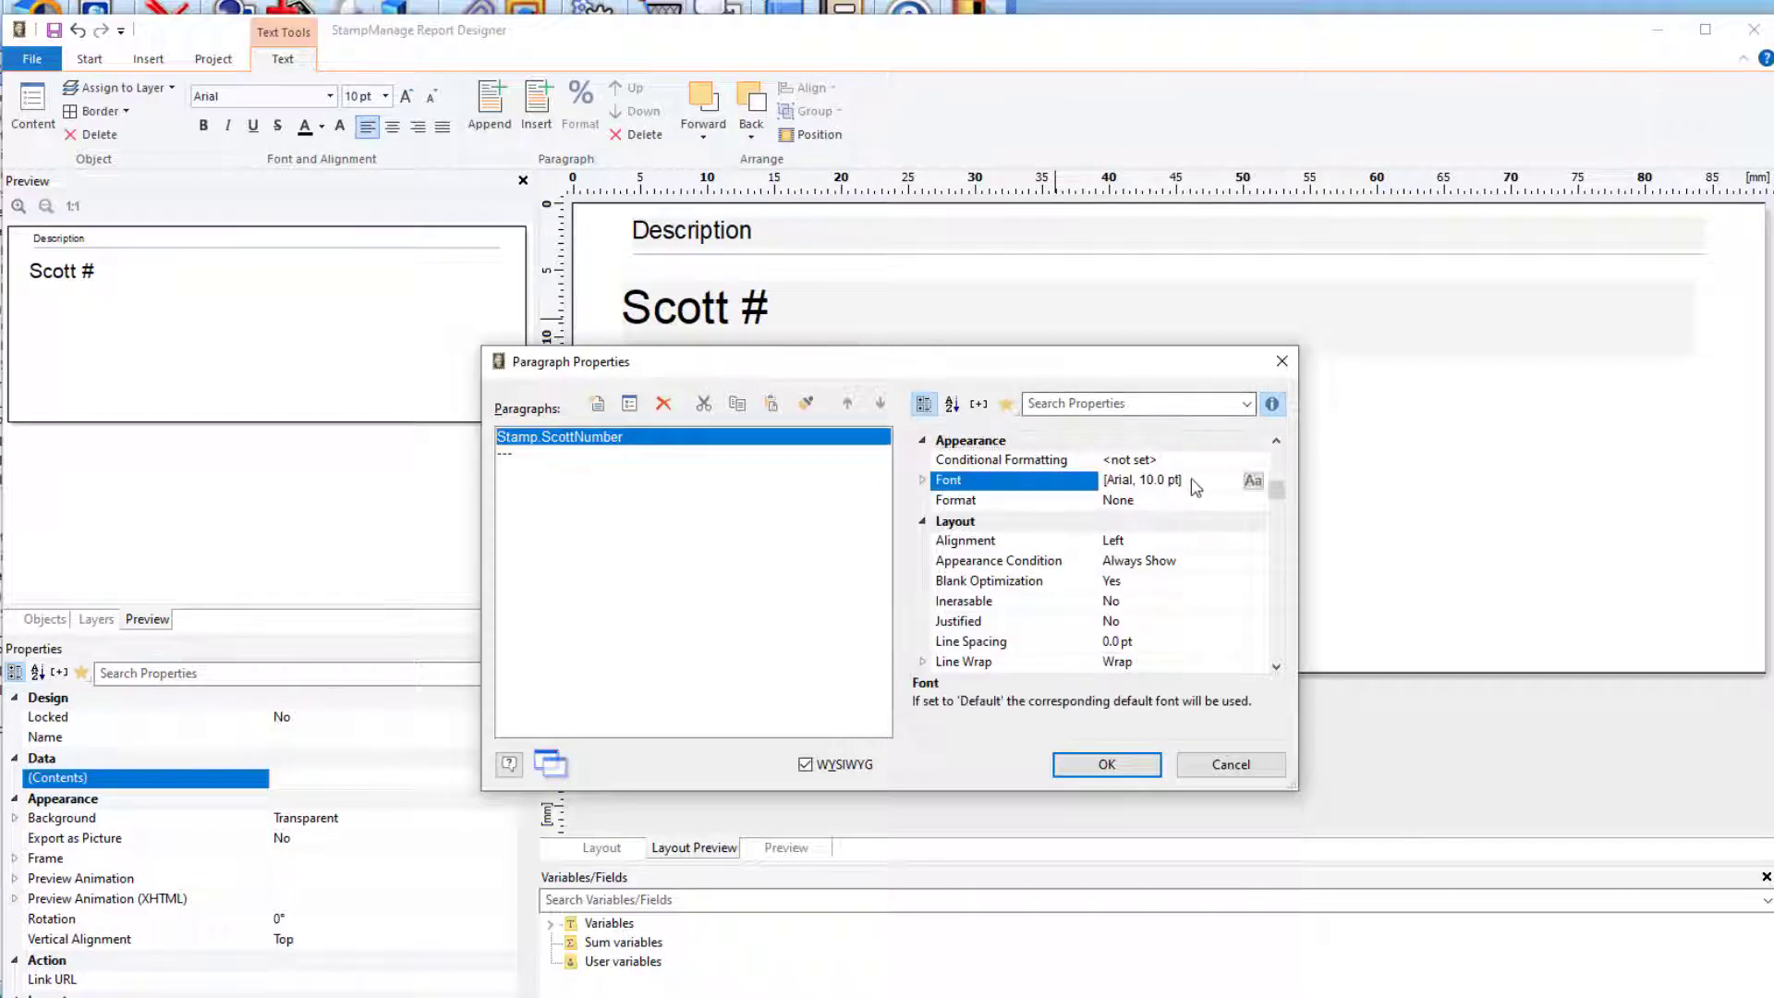
{"action": "left_click", "coordinate": [1252, 480]}
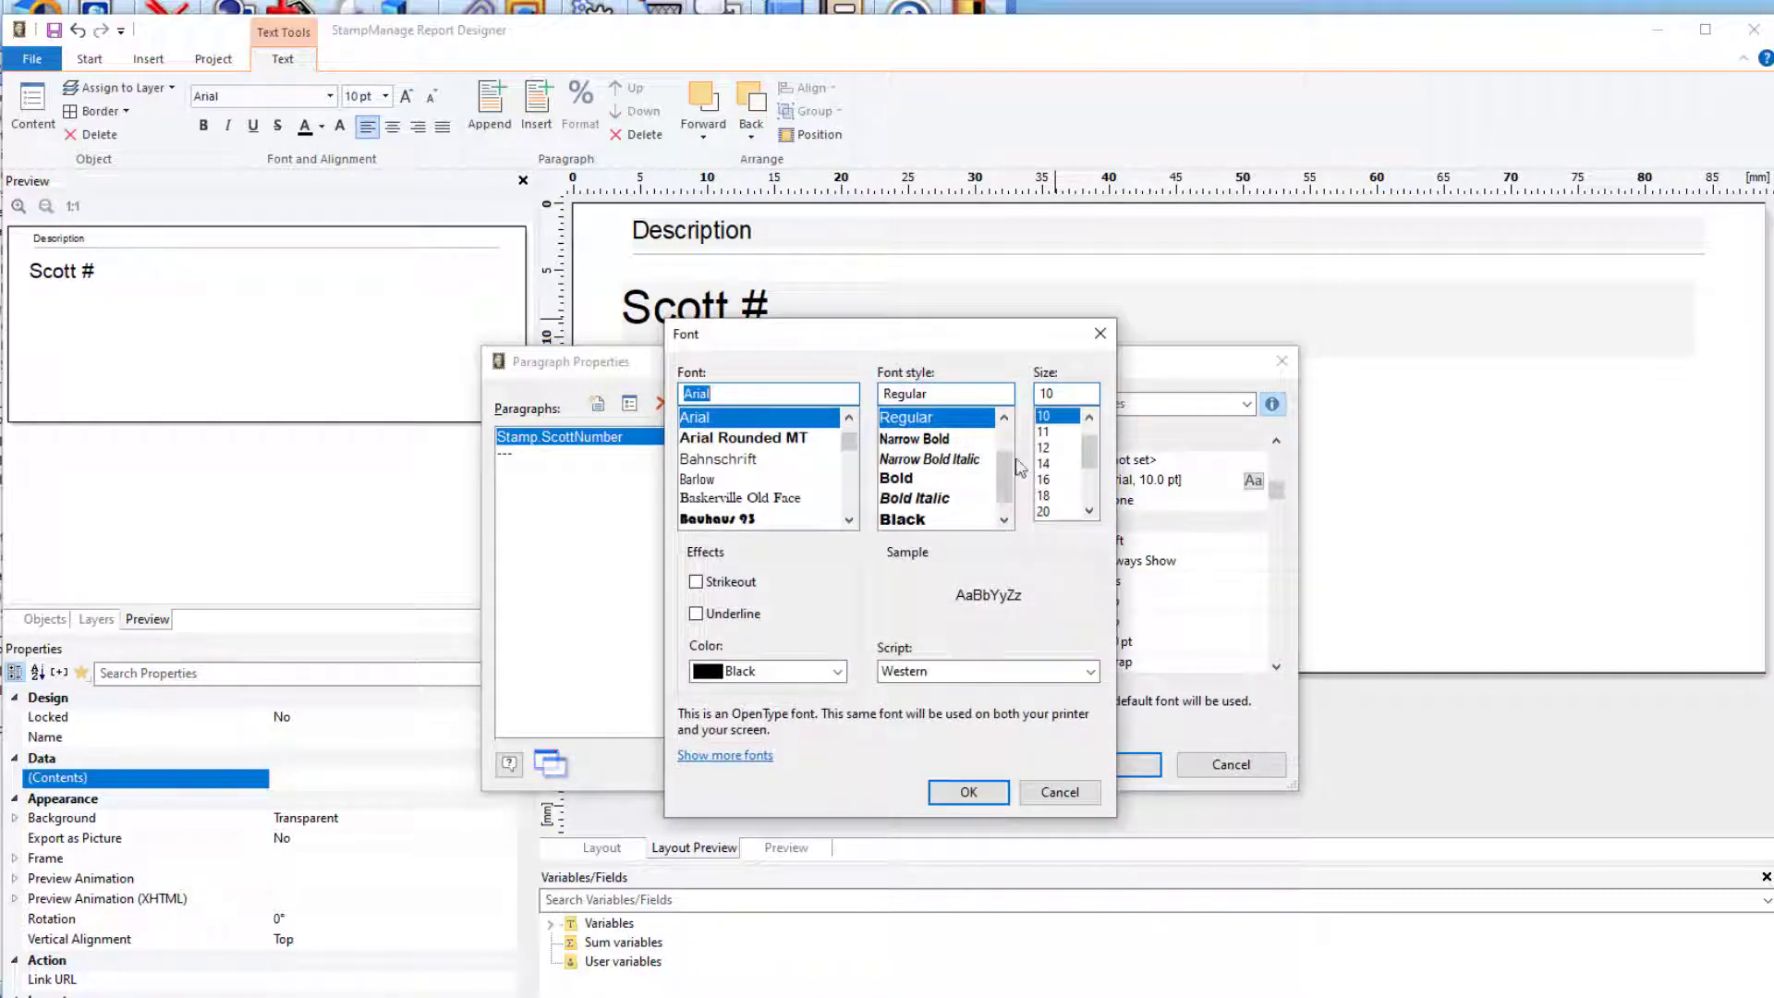
{"action": "left_click", "coordinate": [896, 477]}
{"action": "left_click", "coordinate": [1045, 447]}
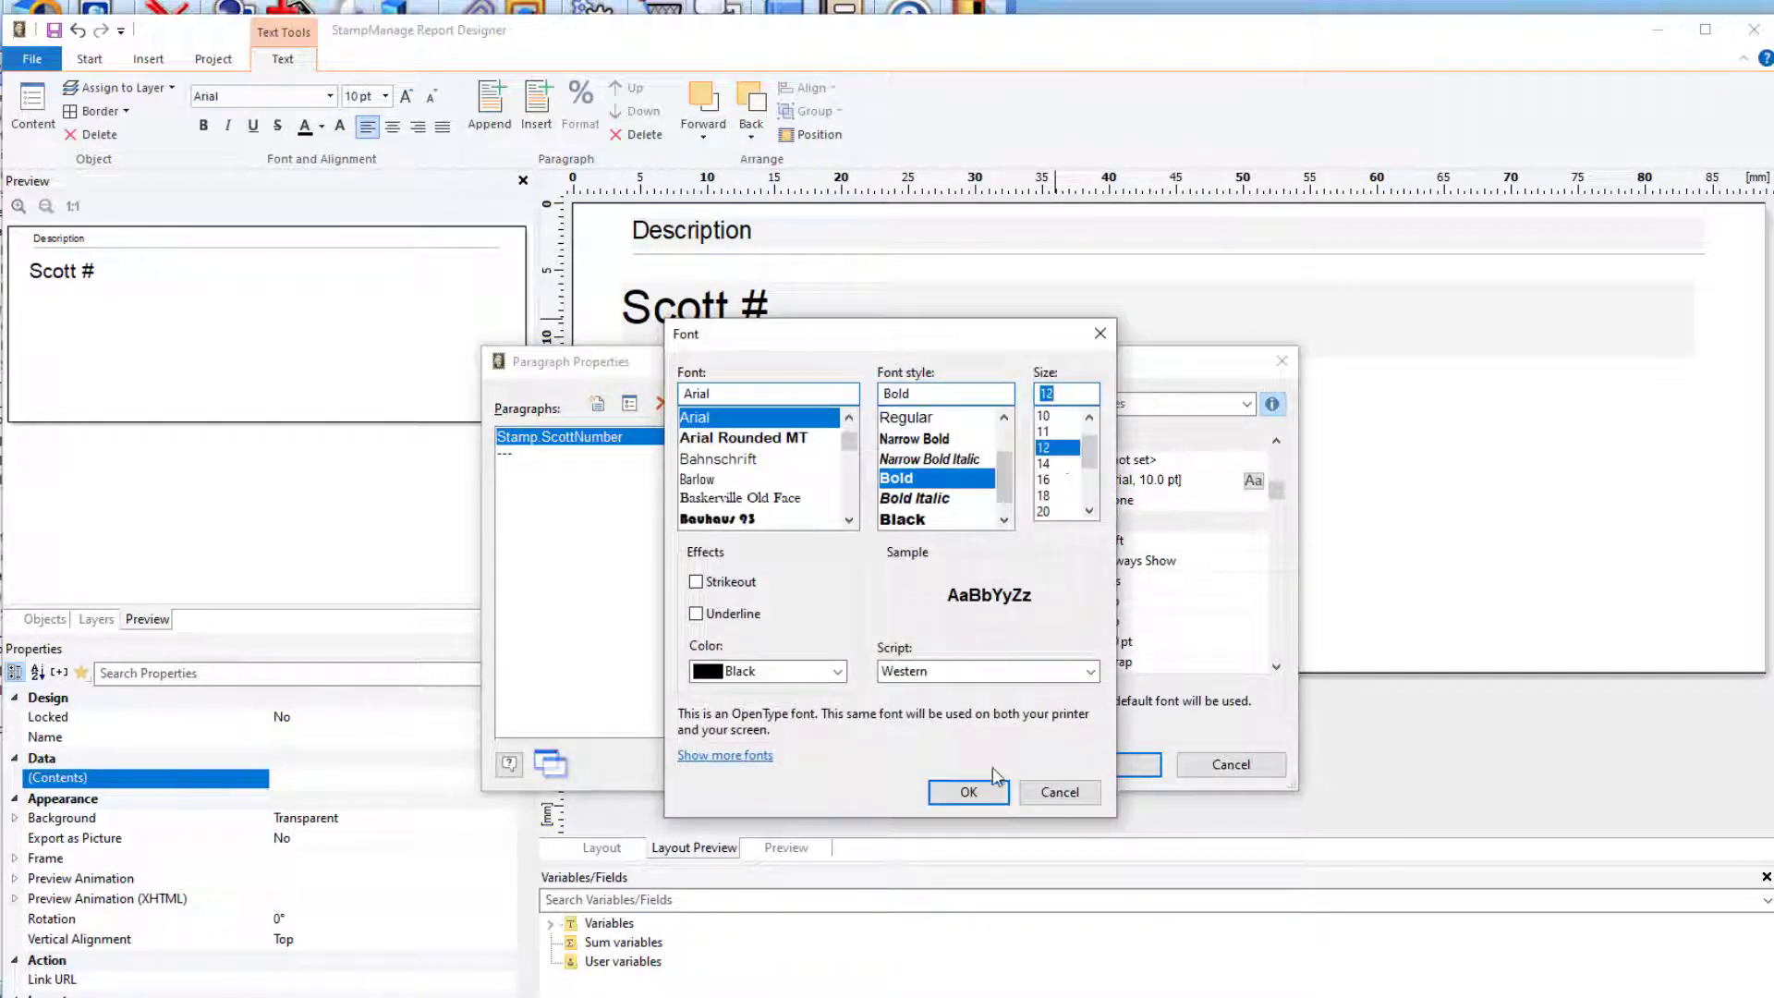
{"action": "left_click", "coordinate": [968, 792]}
{"action": "left_click", "coordinate": [1129, 765]}
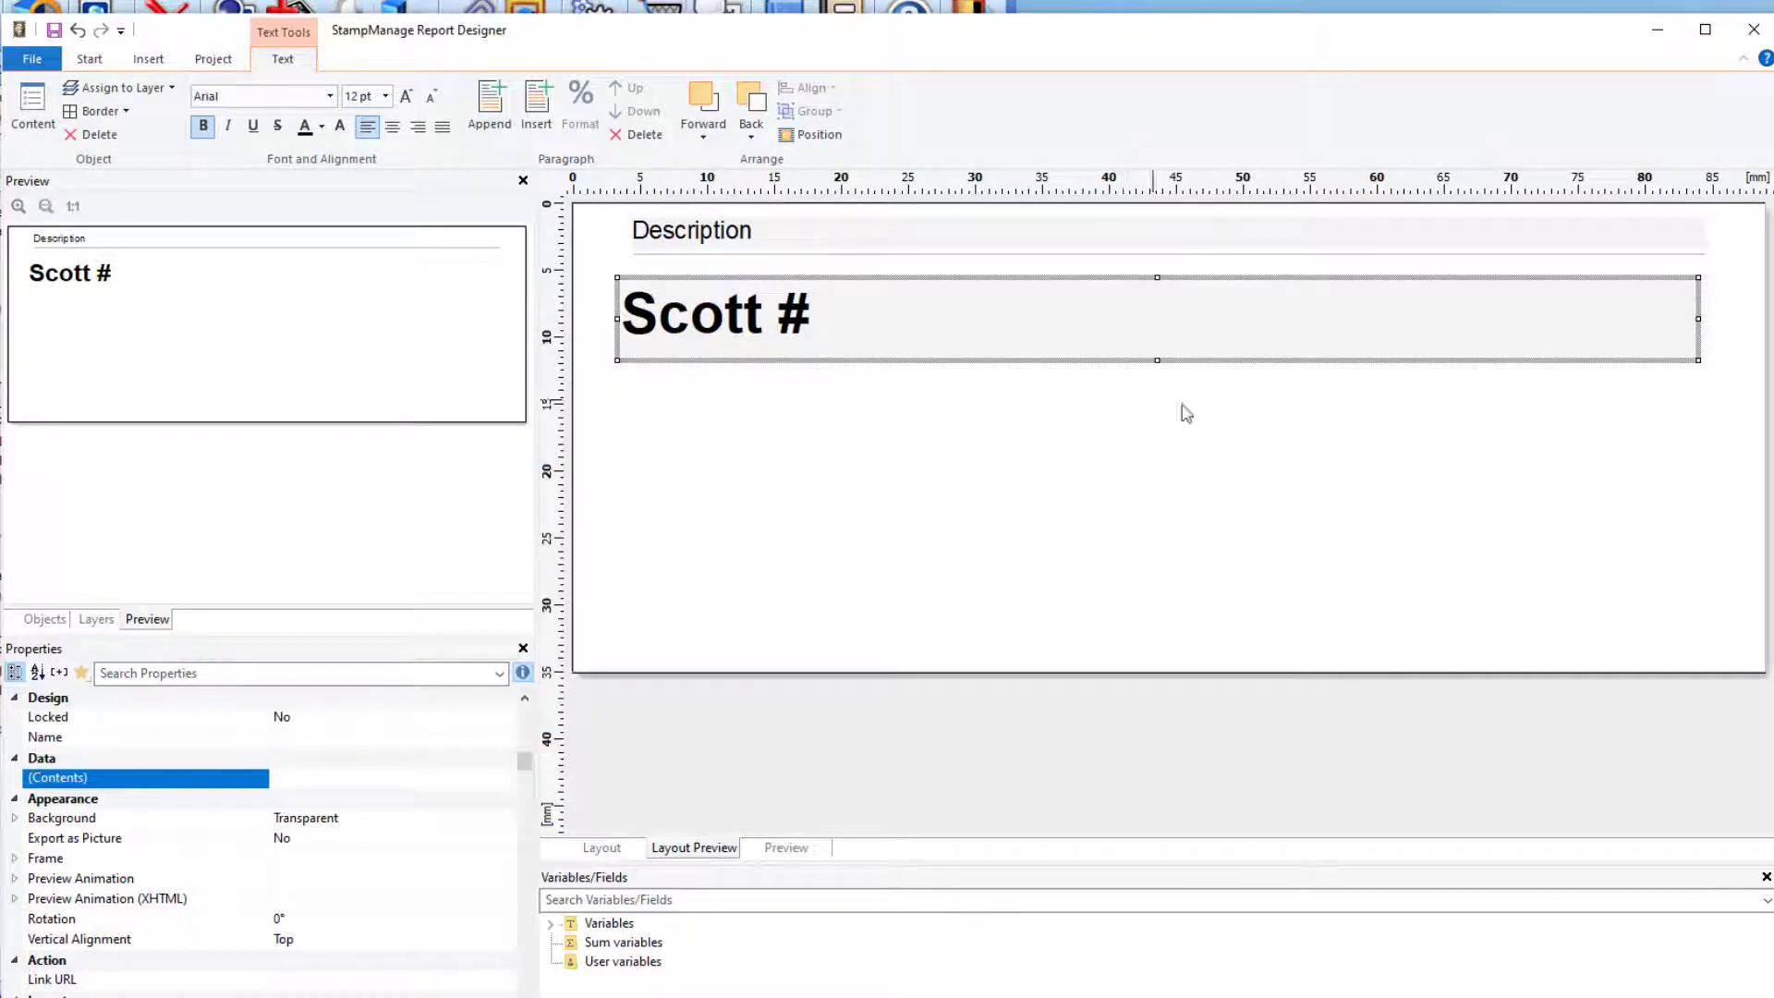
{"action": "left_click_drag", "start_coordinate": [1696, 319], "coordinate": [873, 315]}
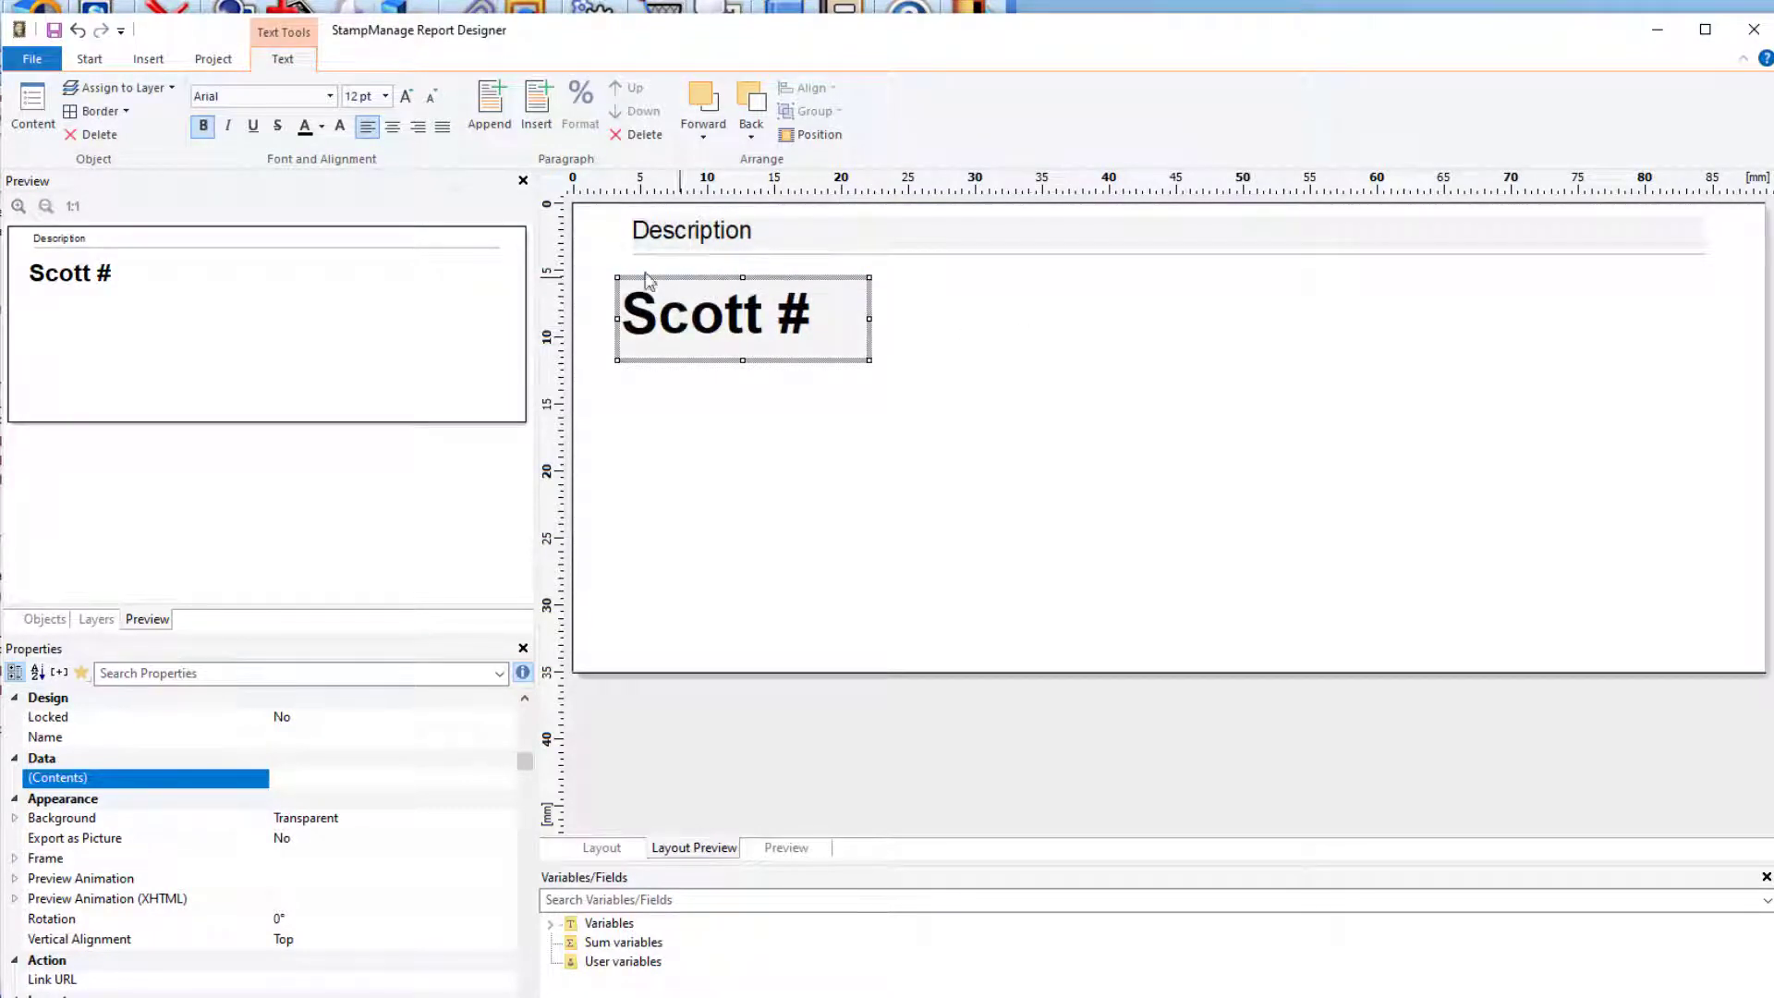
Add a text object about 29 x 7 mm below the Scott number, containing the Stamp.Color field
{"action": "left_click", "coordinate": [146, 61]}
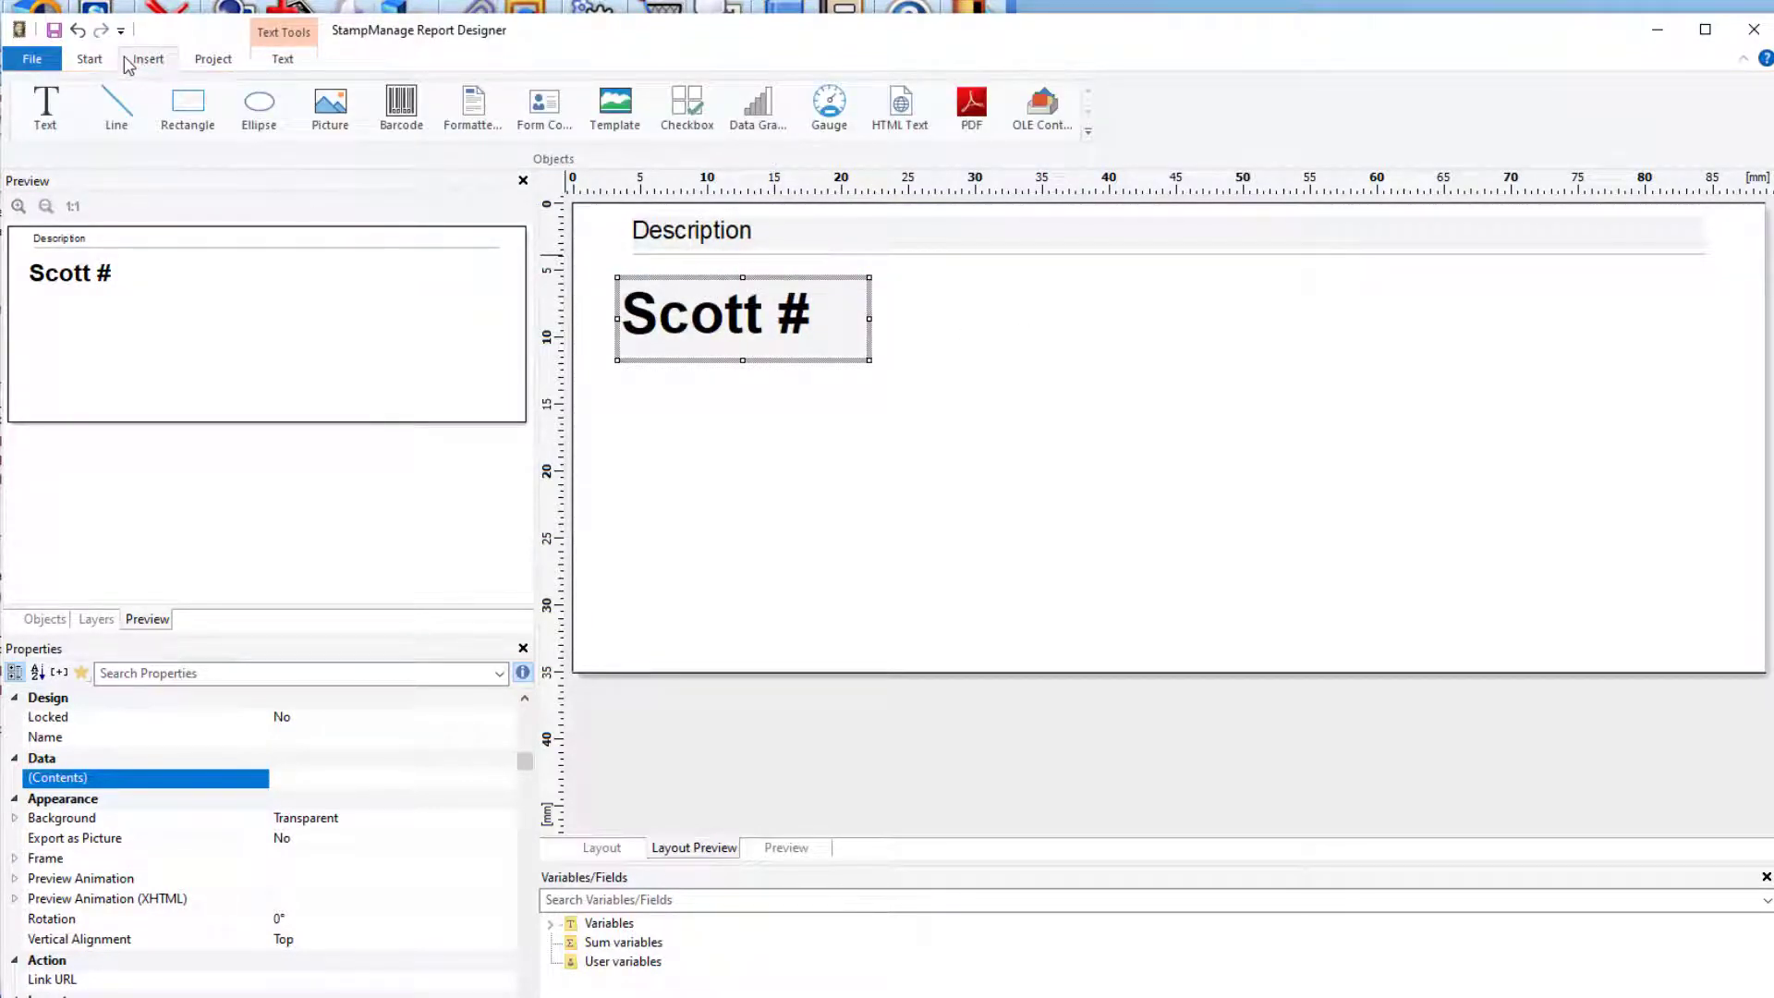
{"action": "left_click", "coordinate": [45, 109]}
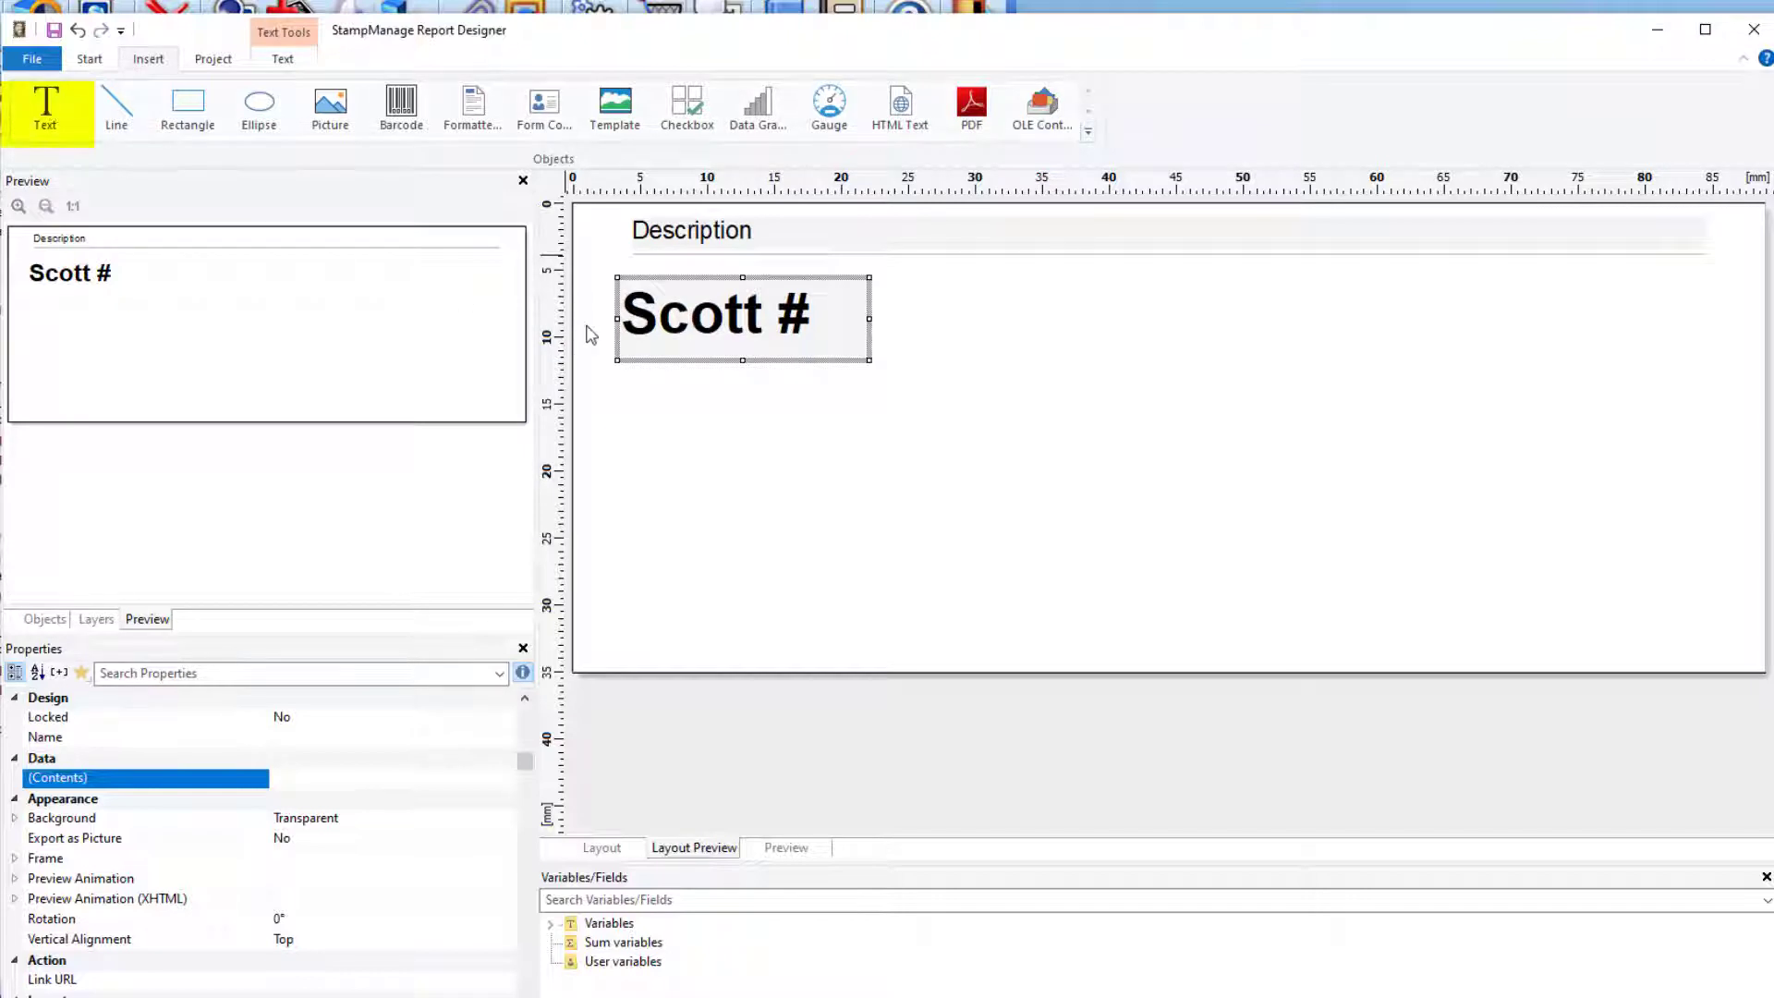
{"action": "left_click", "coordinate": [51, 115]}
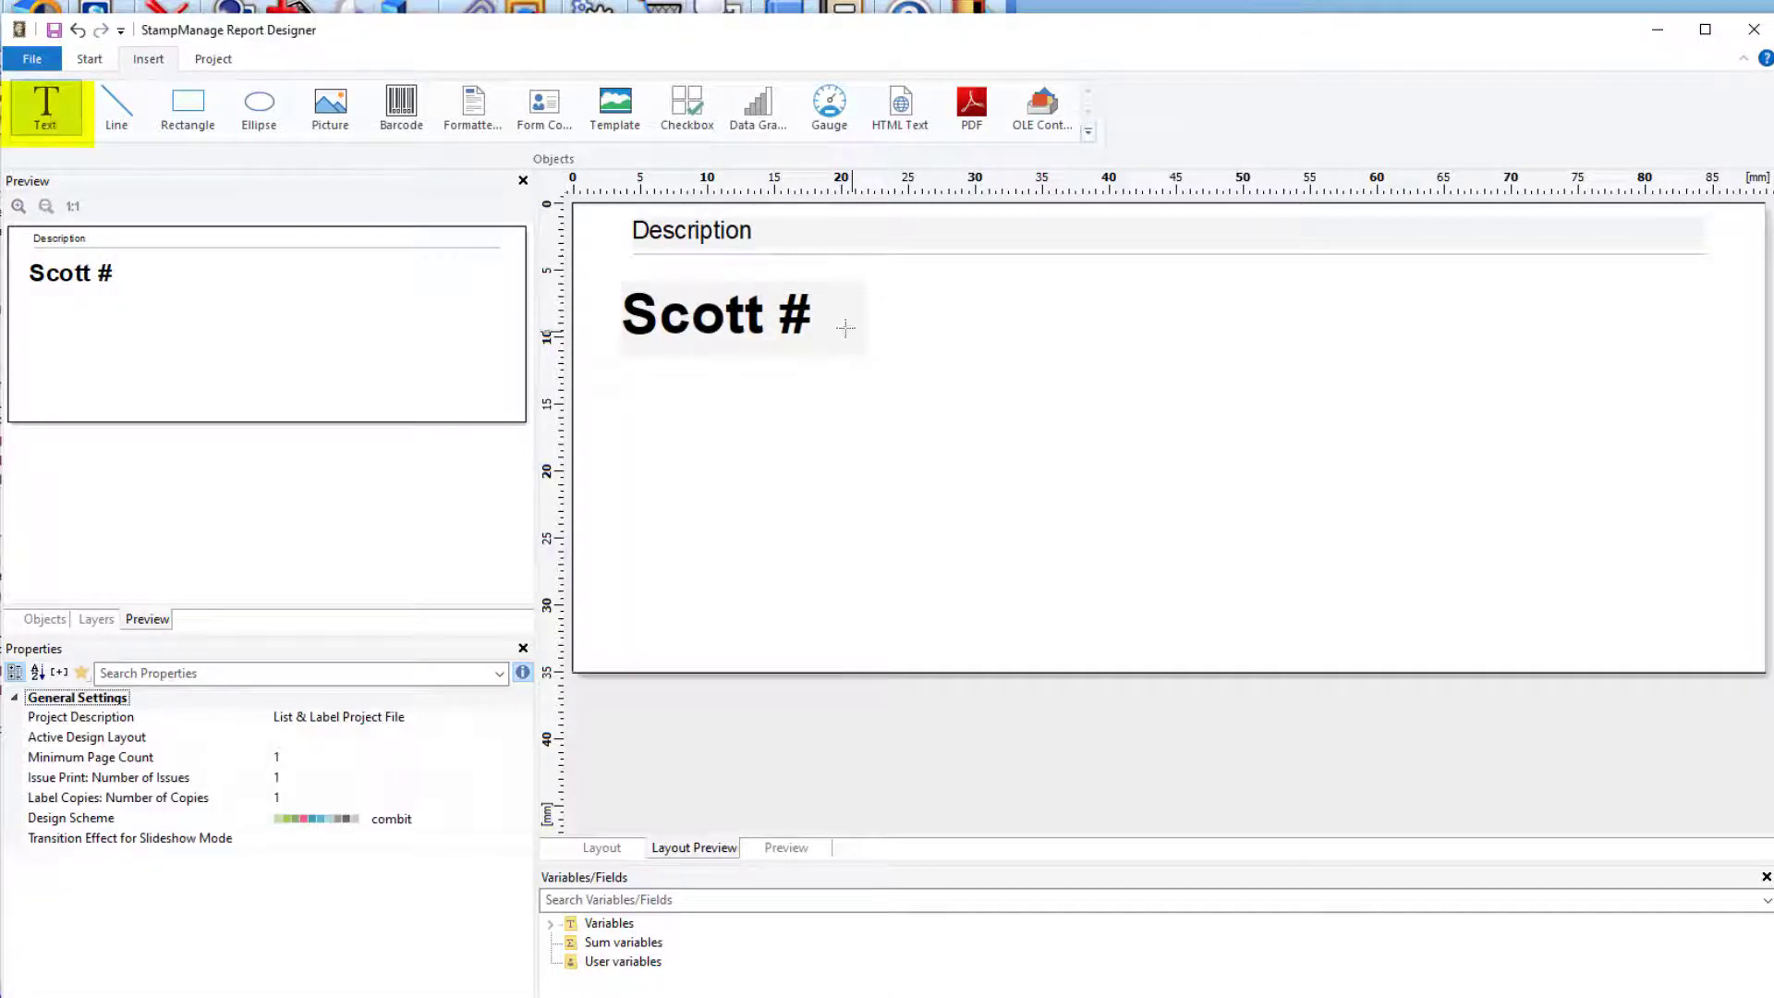
{"action": "mouse_move", "coordinate": [623, 373]}
{"action": "left_mouse_down"}
{"action": "mouse_move", "coordinate": [882, 468]}
{"action": "mouse_move", "coordinate": [998, 460]}
{"action": "left_mouse_up"}
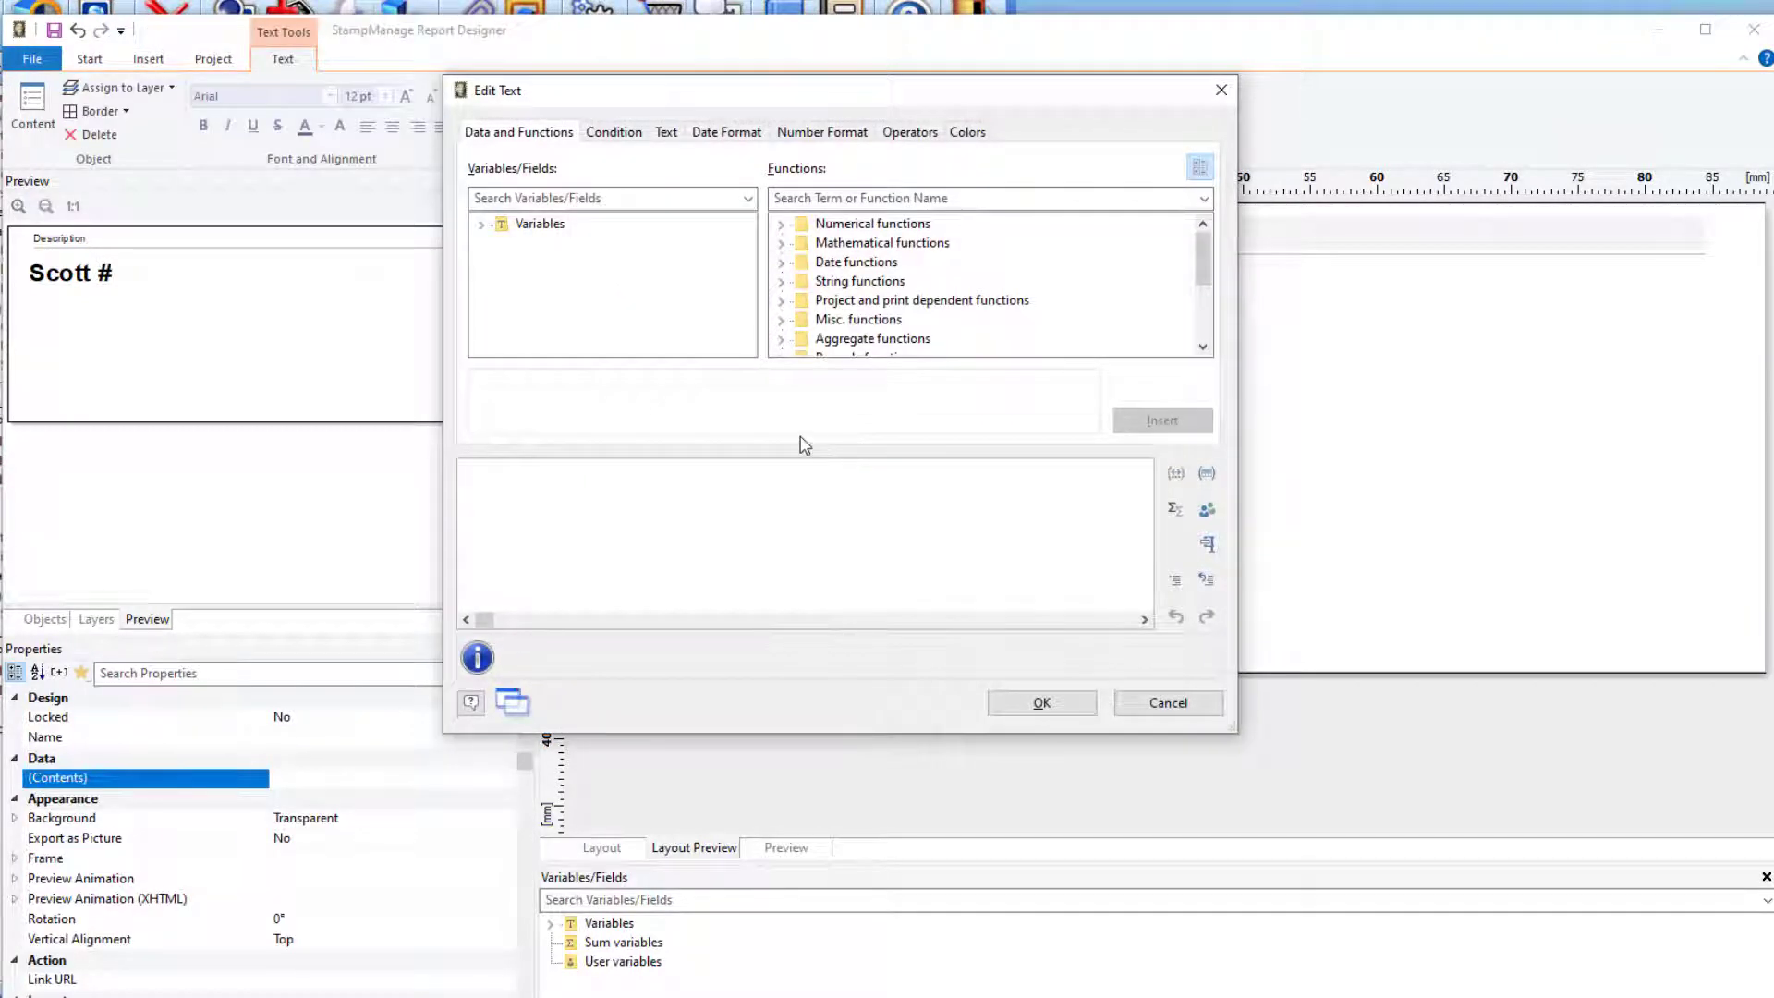
{"action": "type", "text": "Stam"}
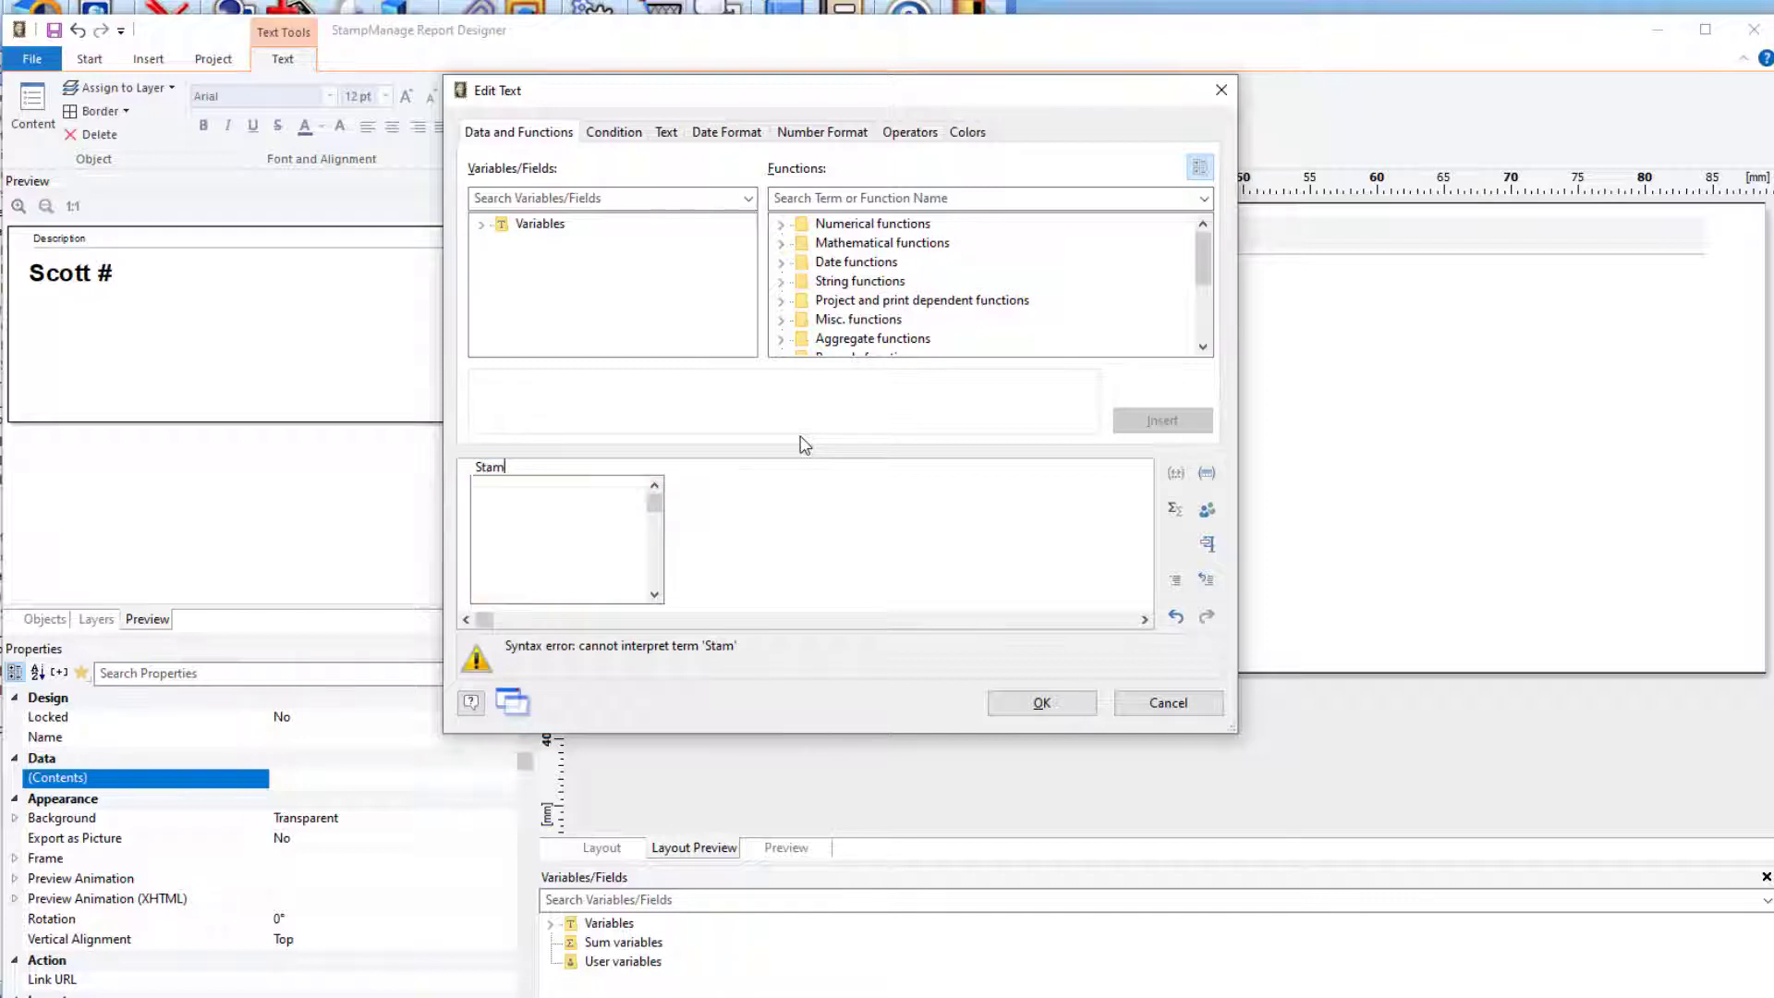
{"action": "type", "text": "p.Col"}
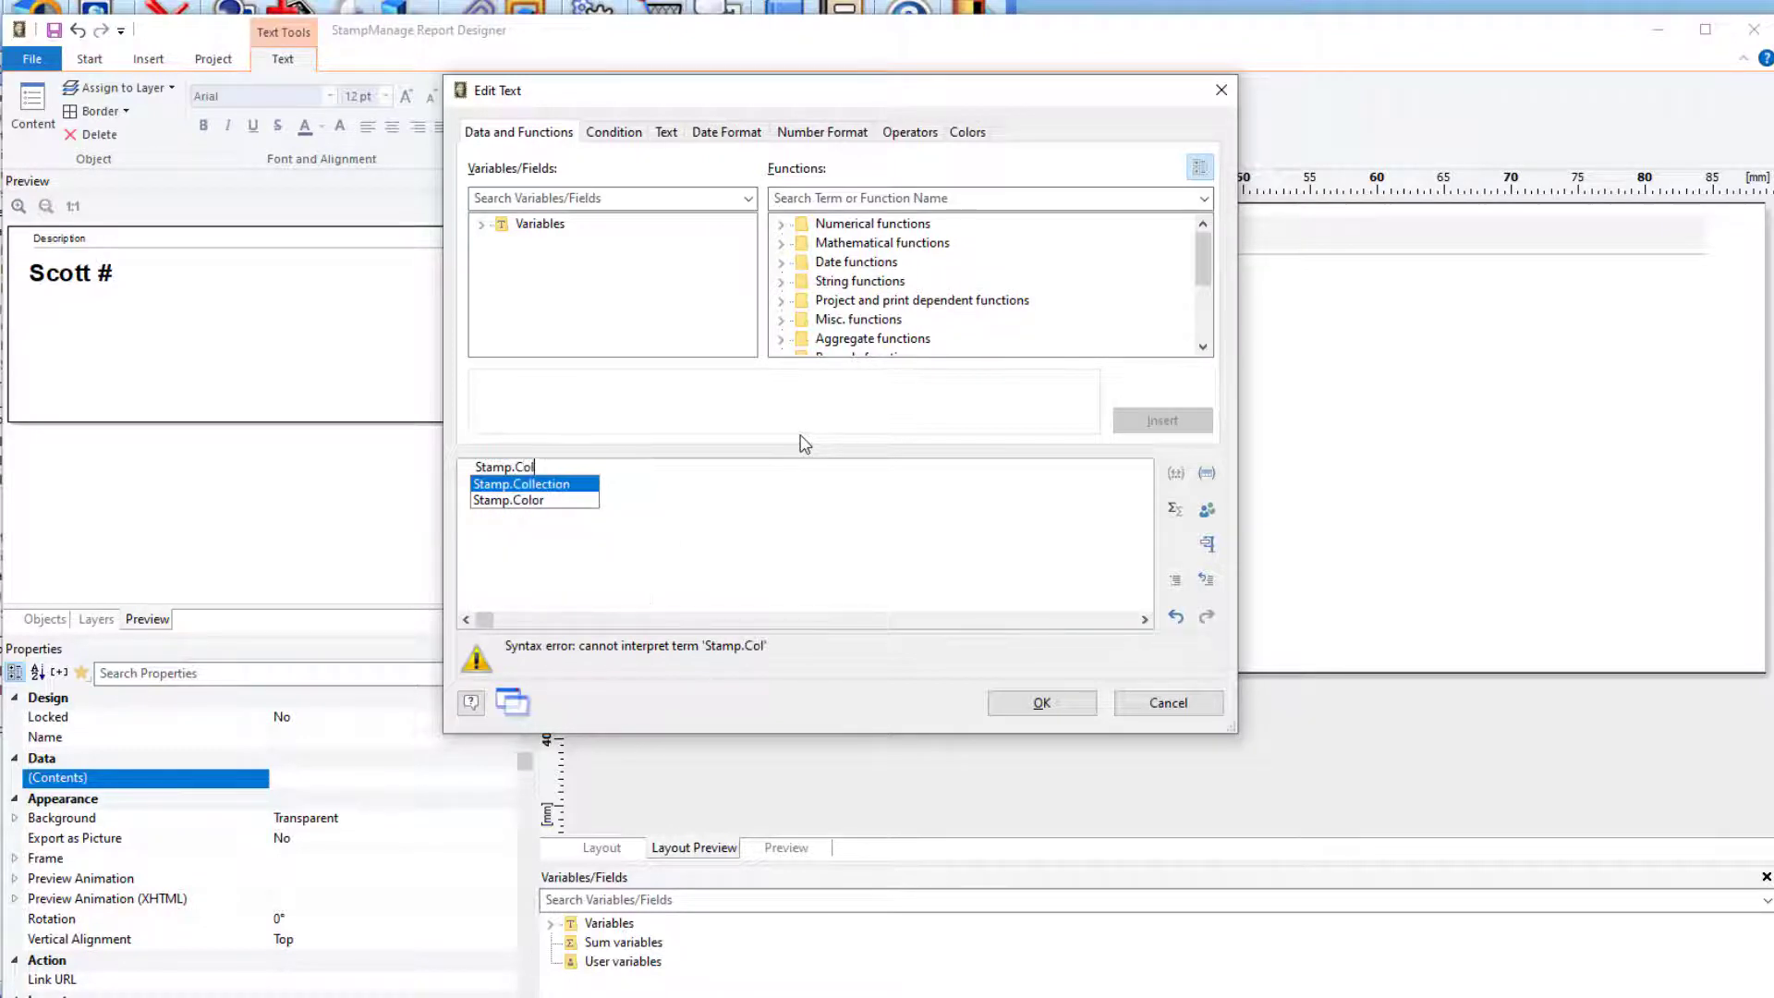
{"action": "key", "text": "Return"}
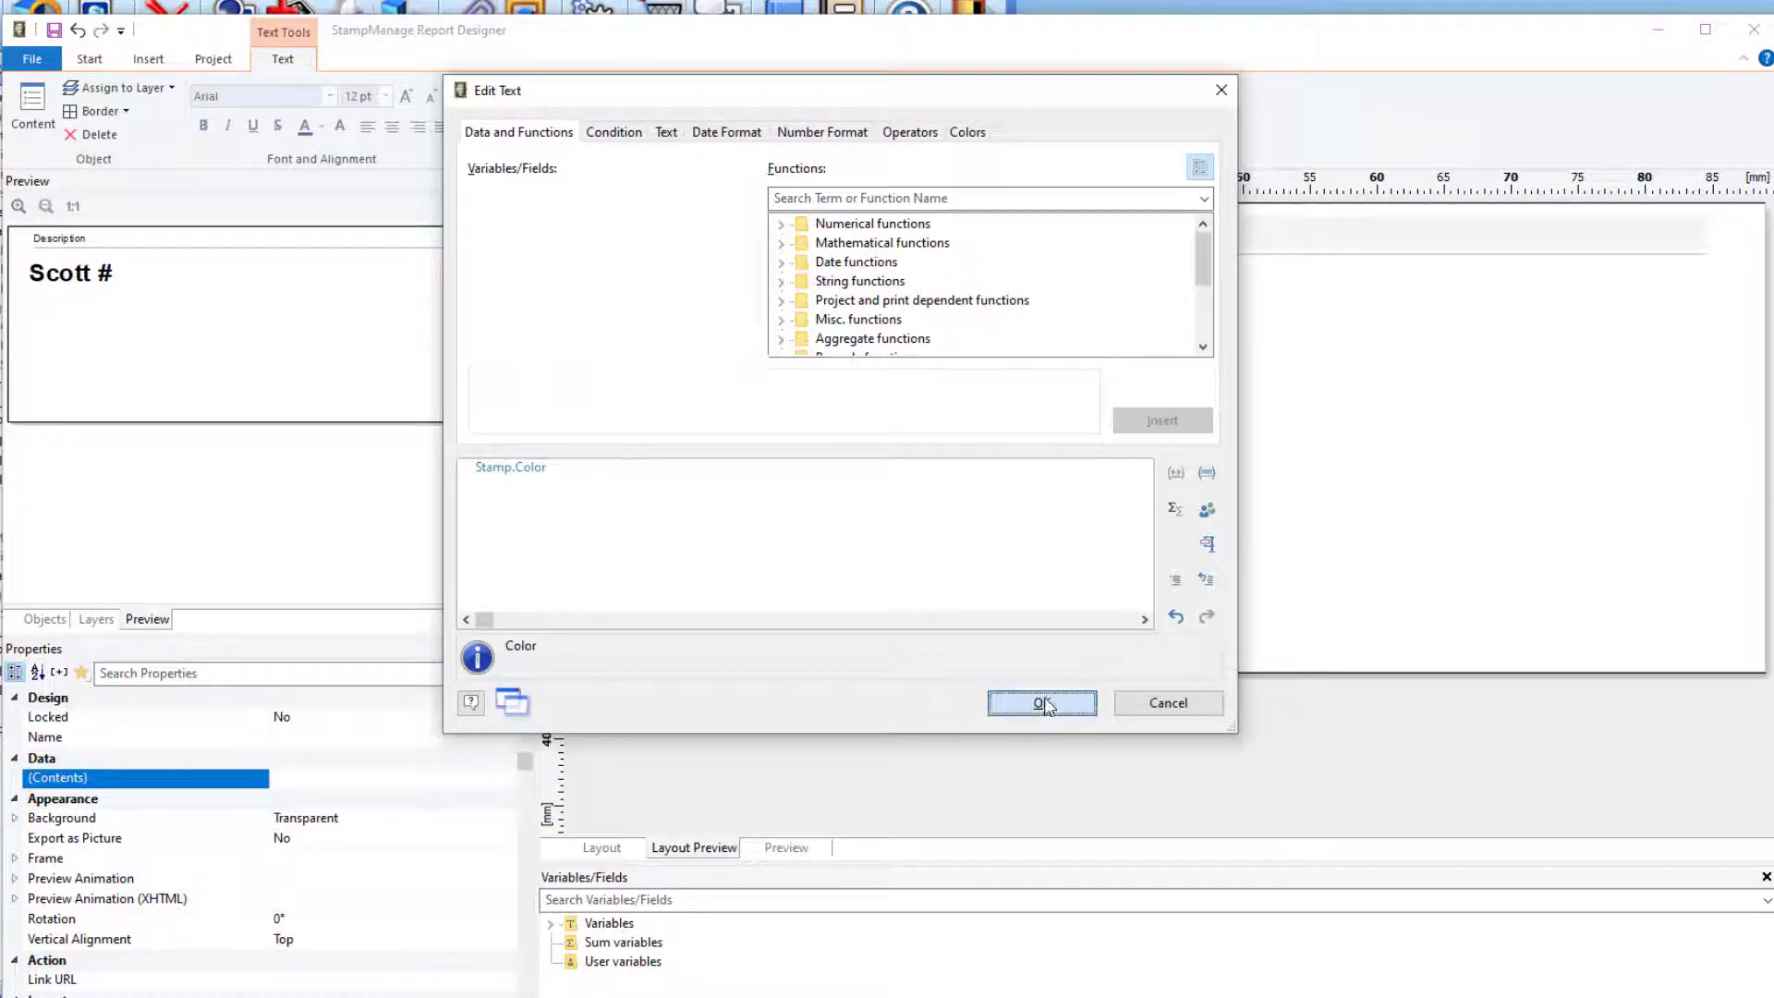
{"action": "left_click", "coordinate": [1041, 702]}
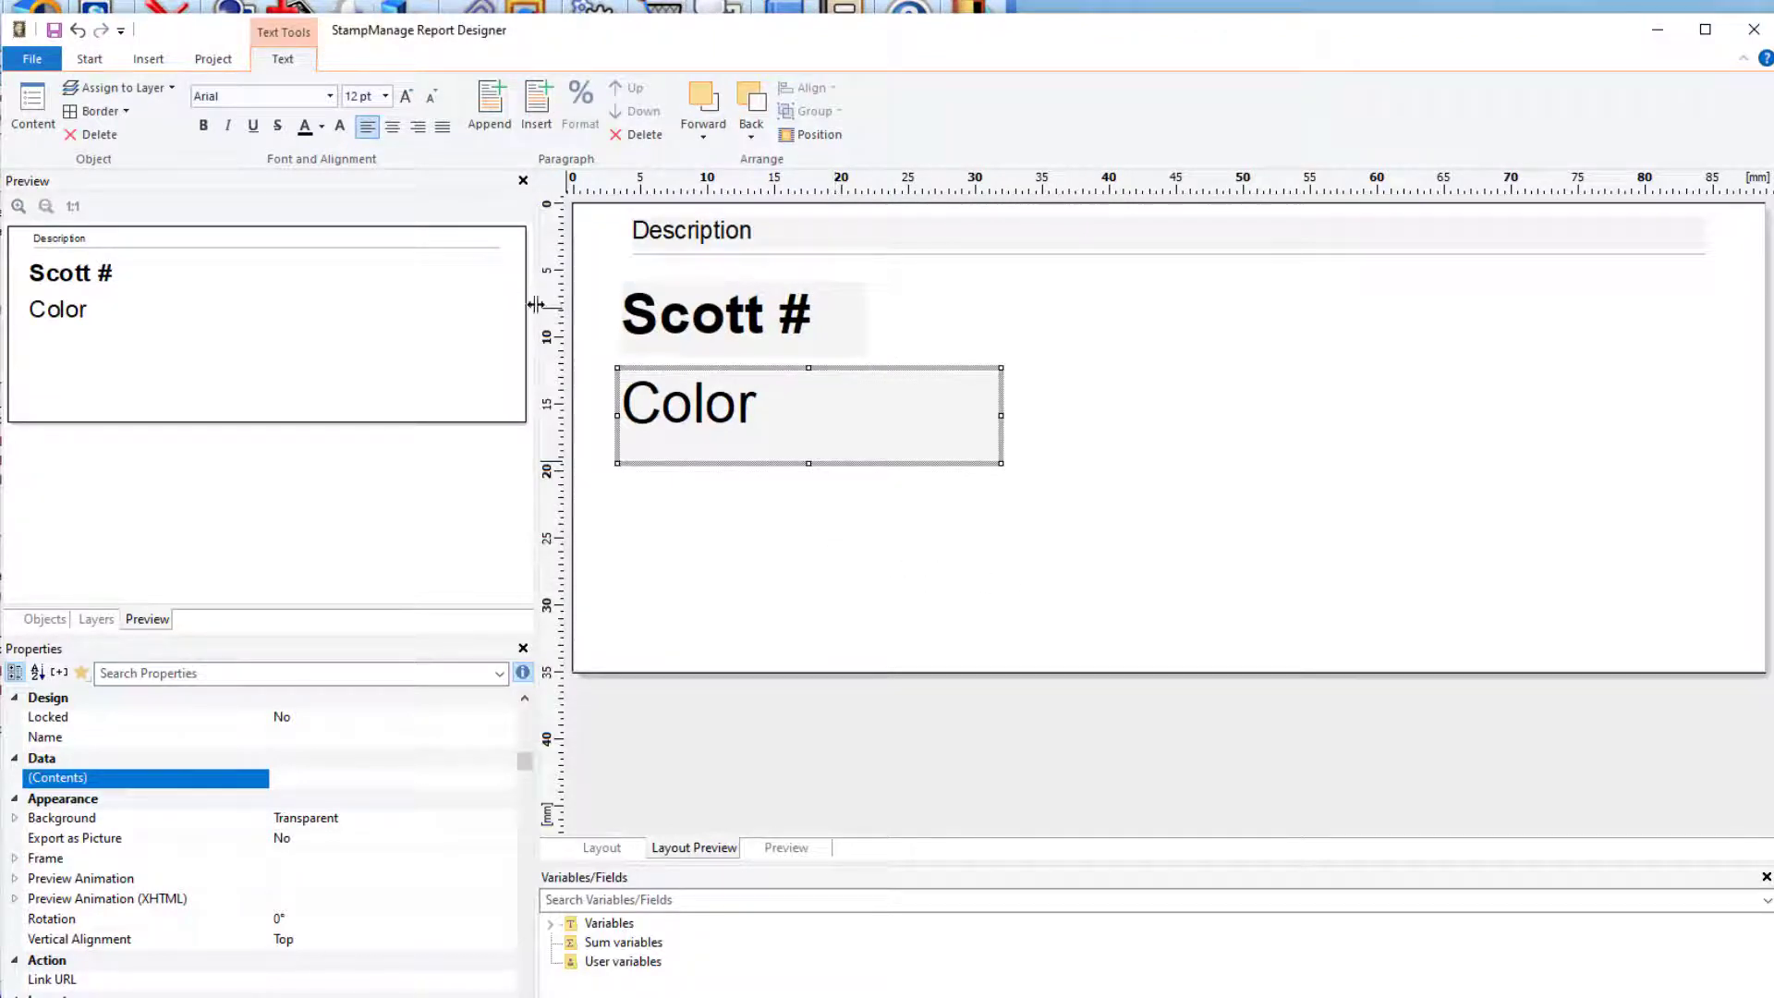
Add a text object about 30 x 7 mm below the color object, containing the Stamp.Perforation field
{"action": "left_click", "coordinate": [148, 59]}
{"action": "left_click", "coordinate": [45, 106]}
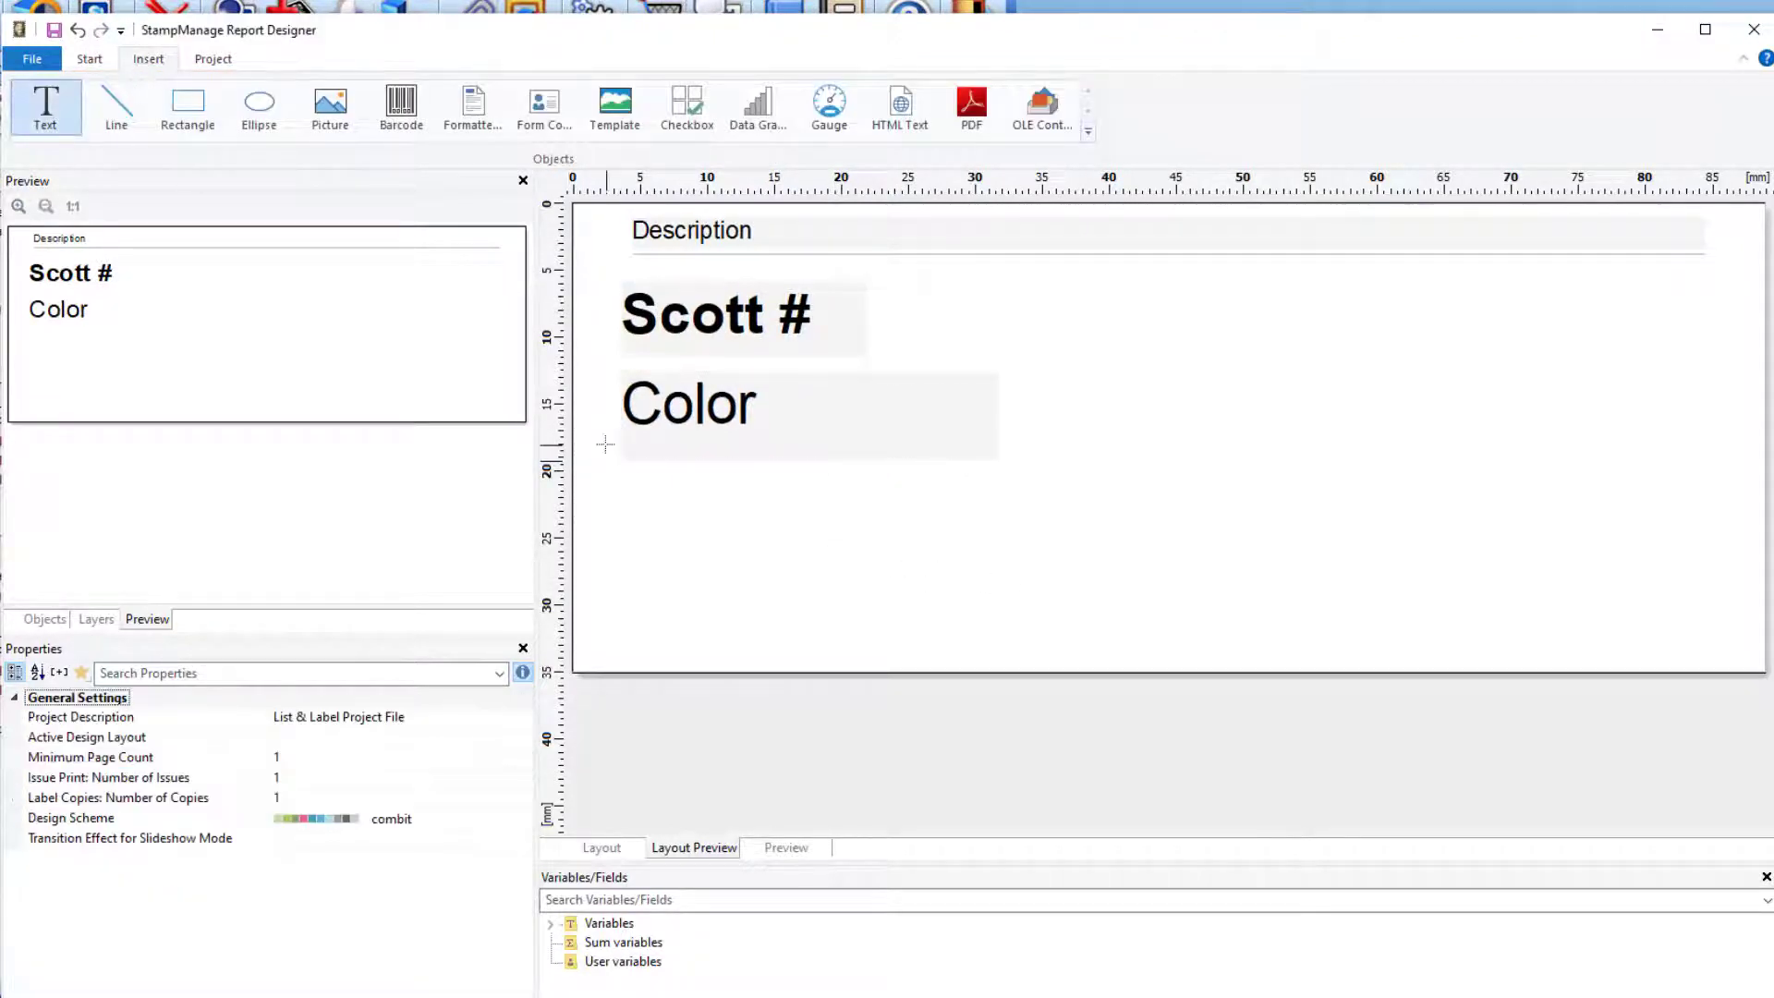
{"action": "left_click_drag", "start_coordinate": [617, 478], "coordinate": [1016, 583]}
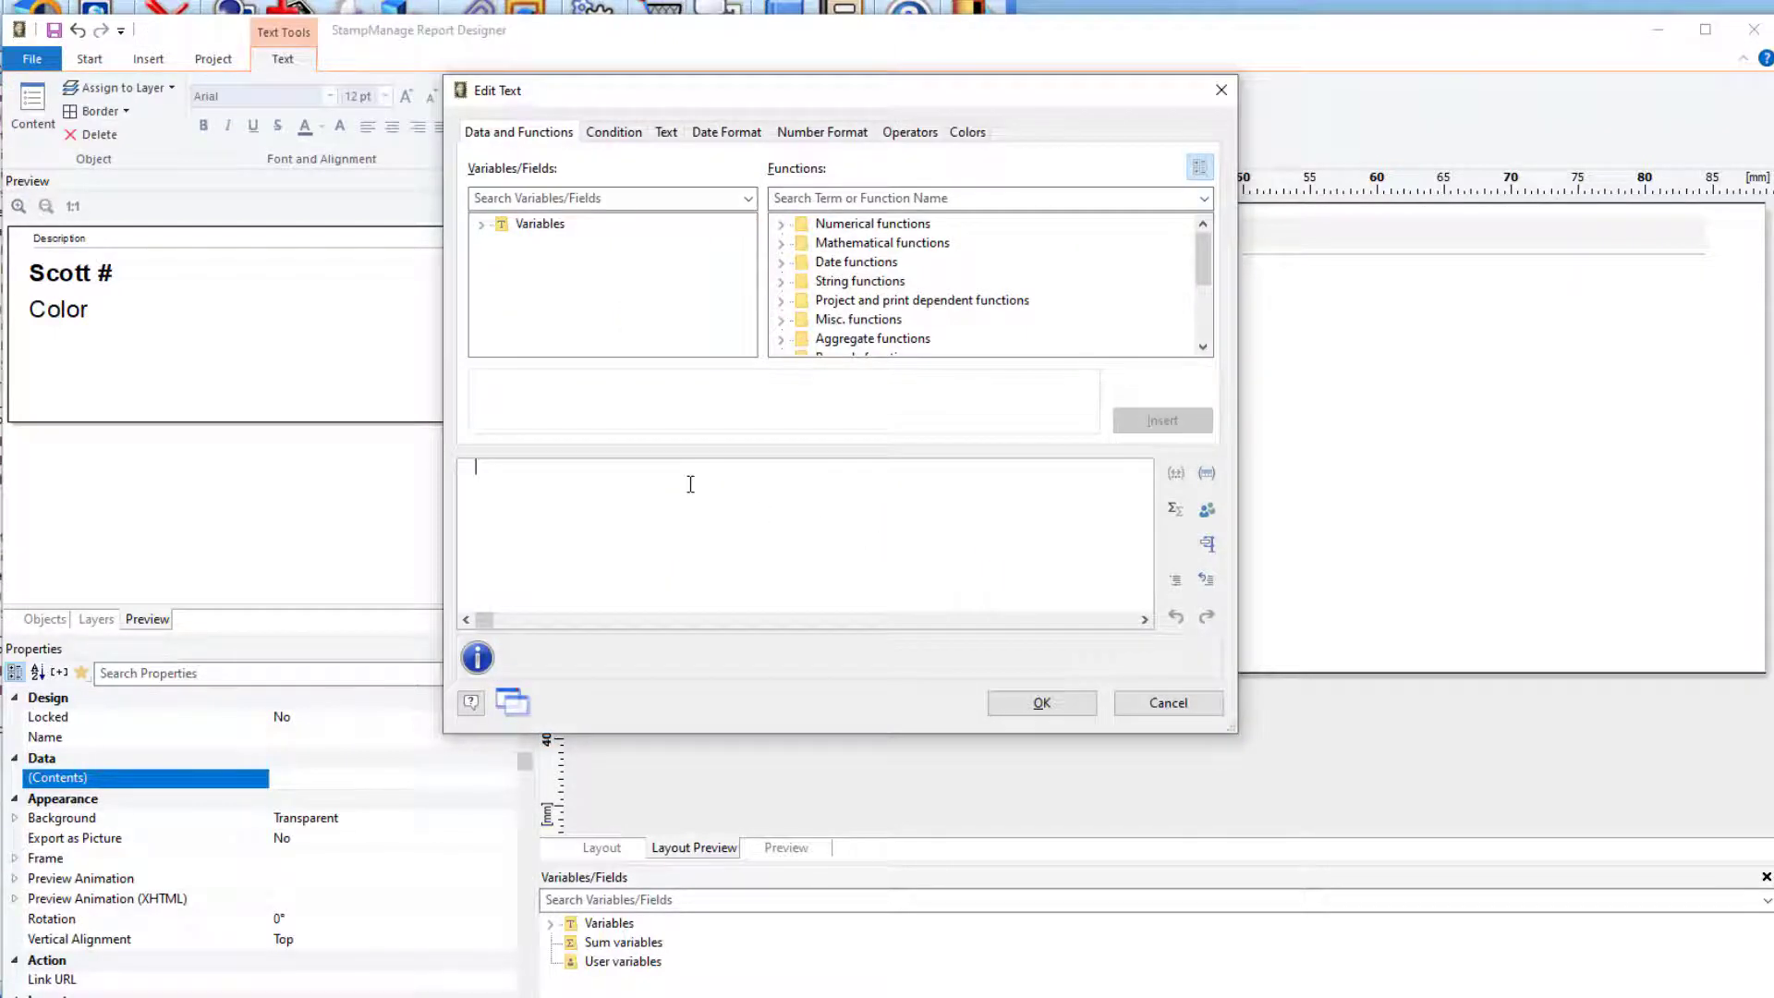
{"action": "type", "text": "Stamp"}
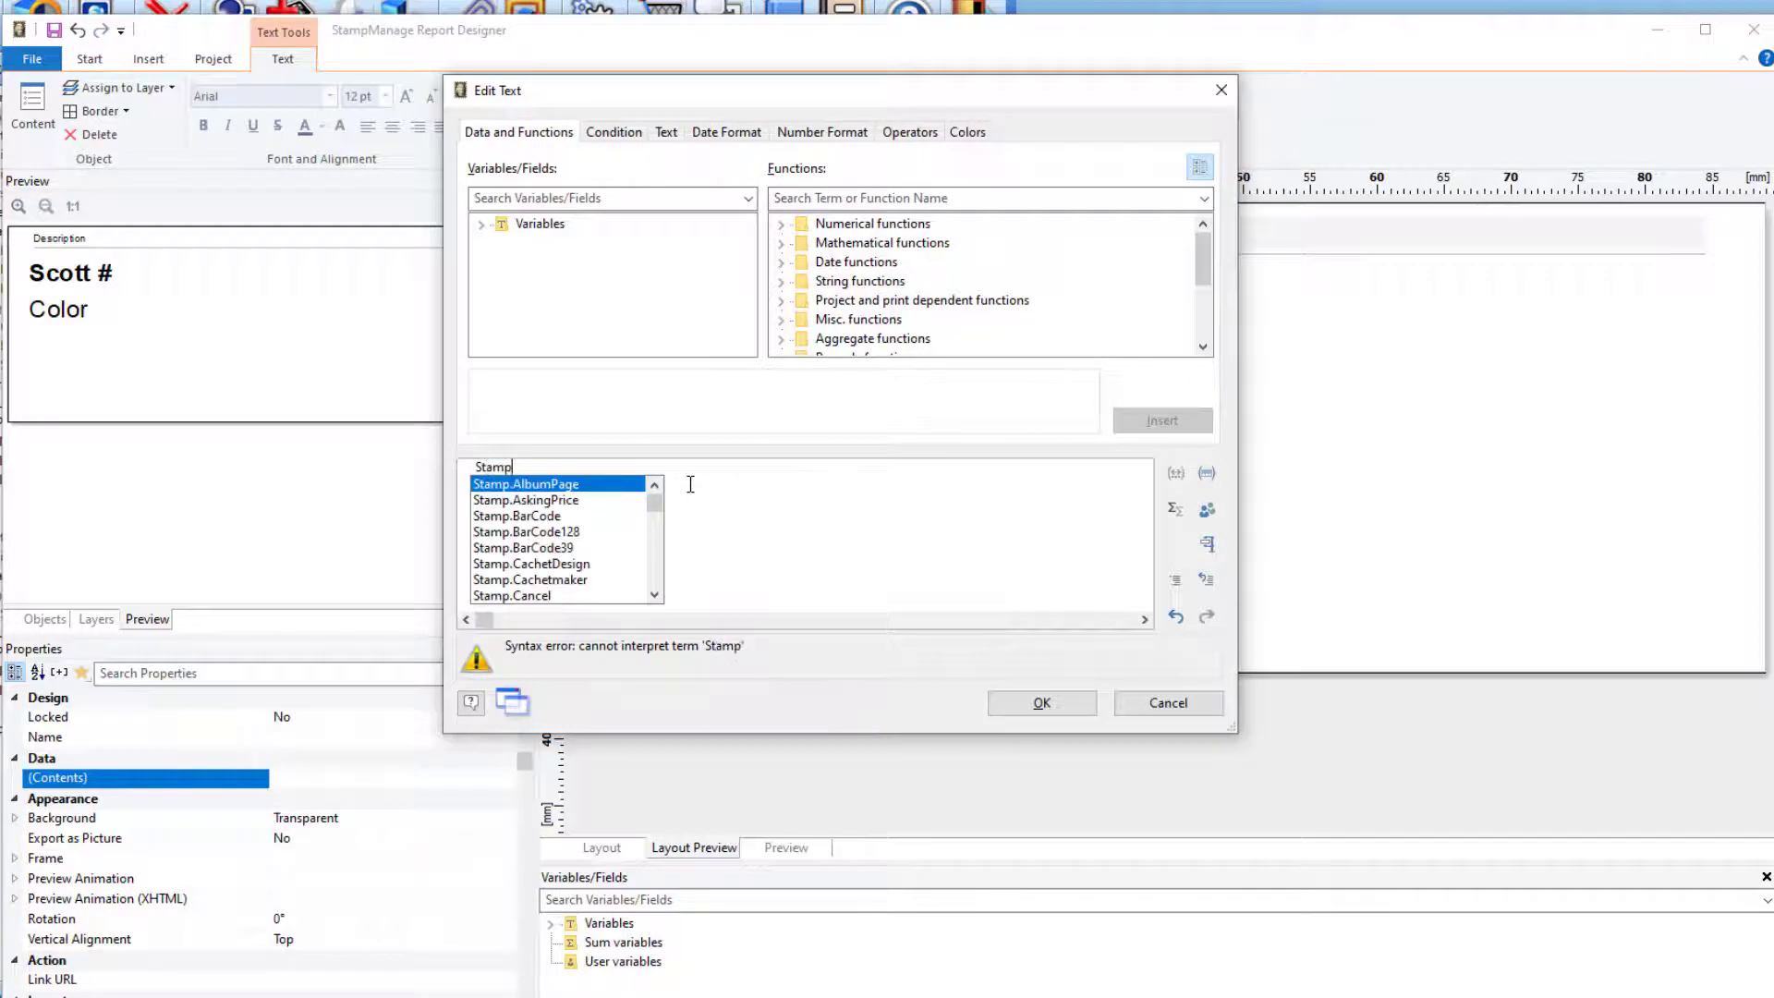
{"action": "type", "text": ".Perfor"}
{"action": "key", "text": "Return"}
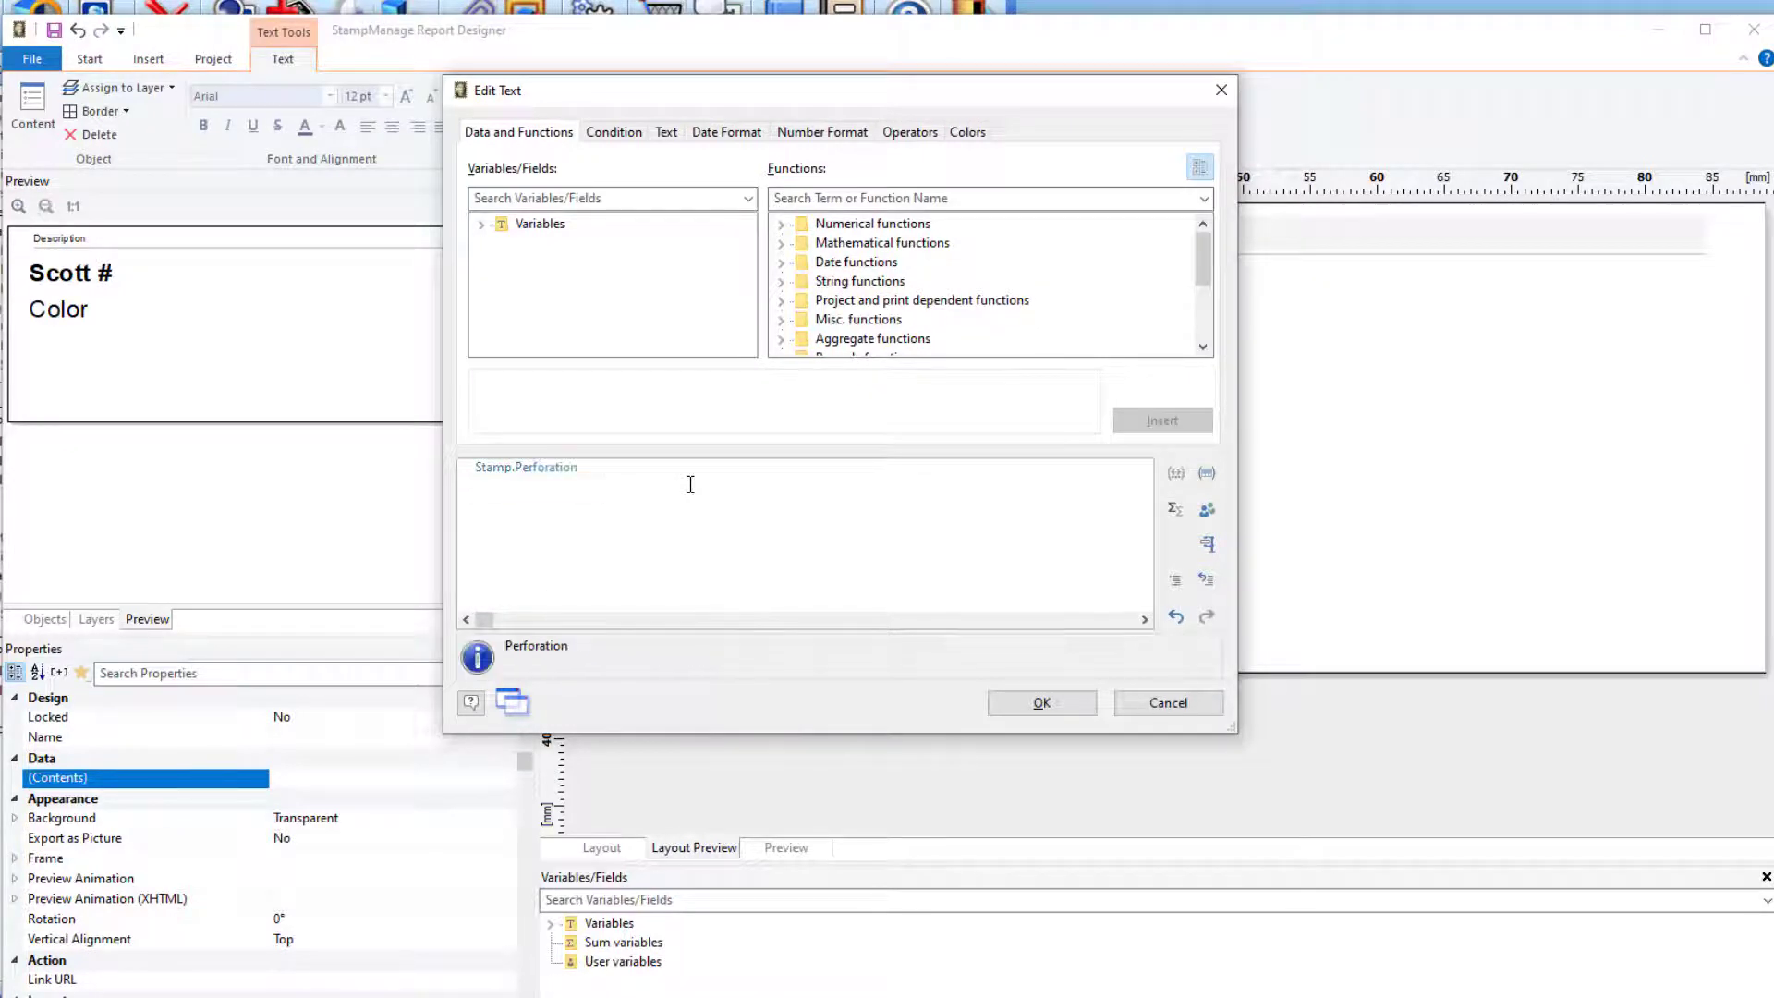
{"action": "left_click", "coordinate": [1093, 703]}
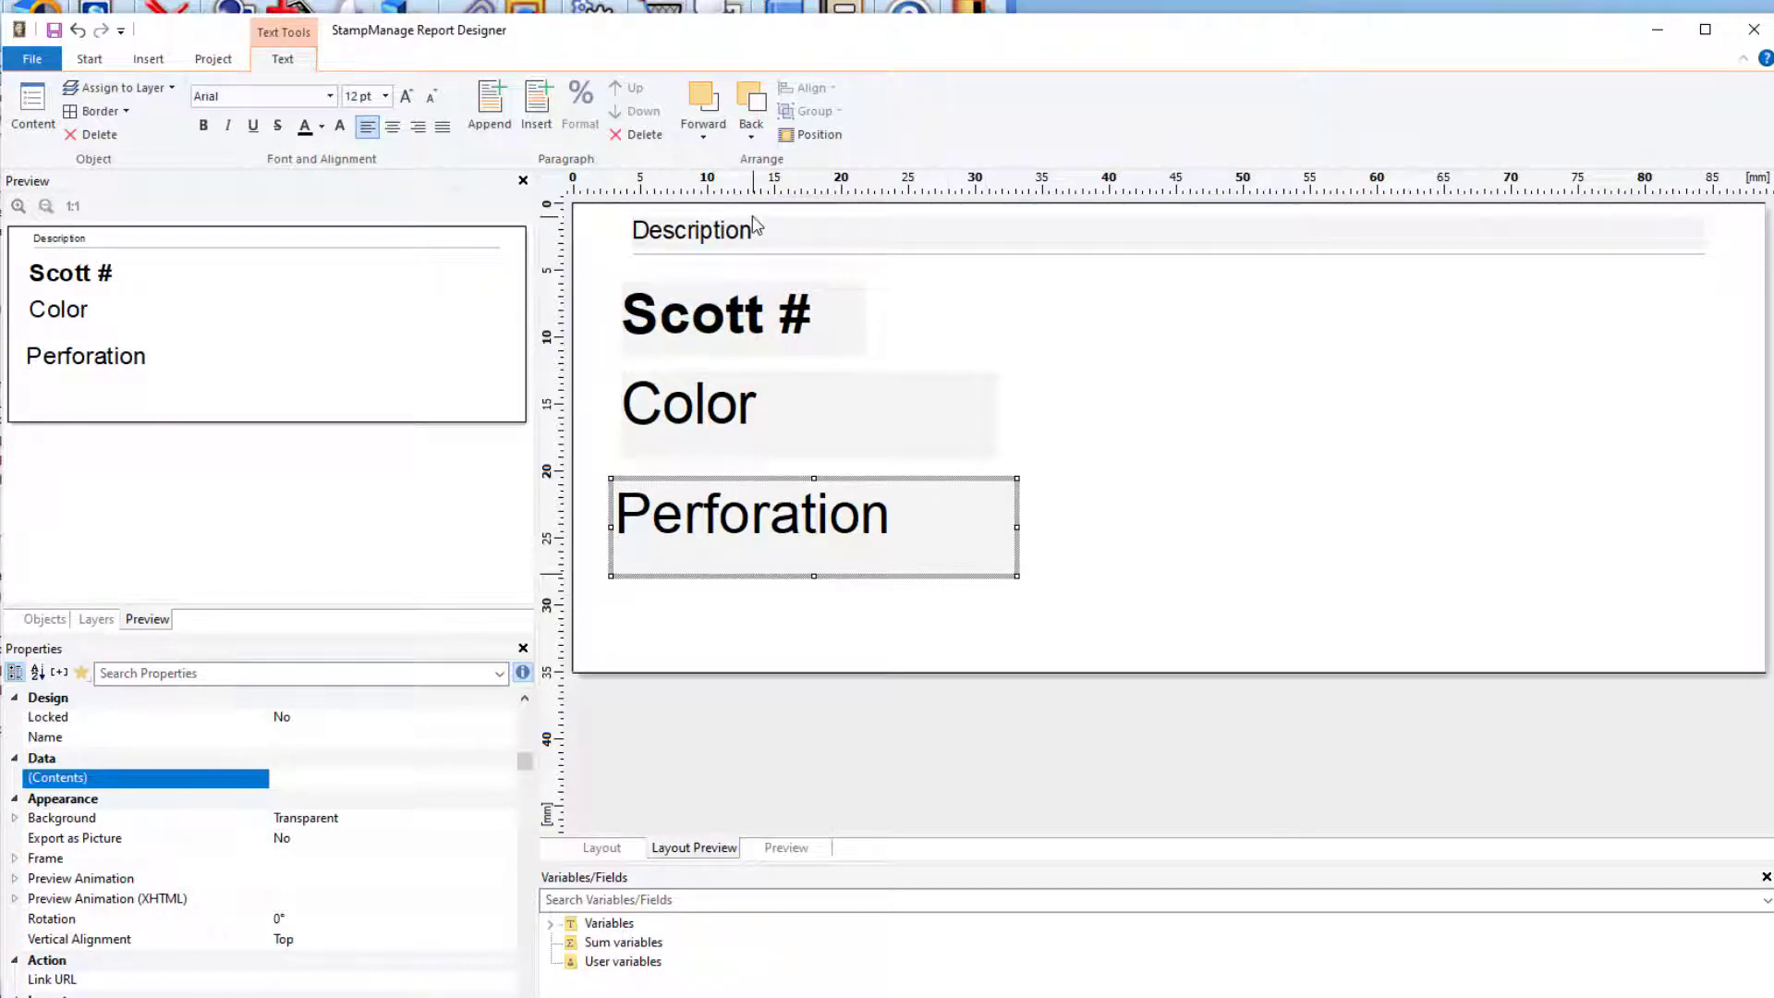
Draw a border rectangle about 88 x 34 mm around the whole label
{"action": "left_click", "coordinate": [148, 61]}
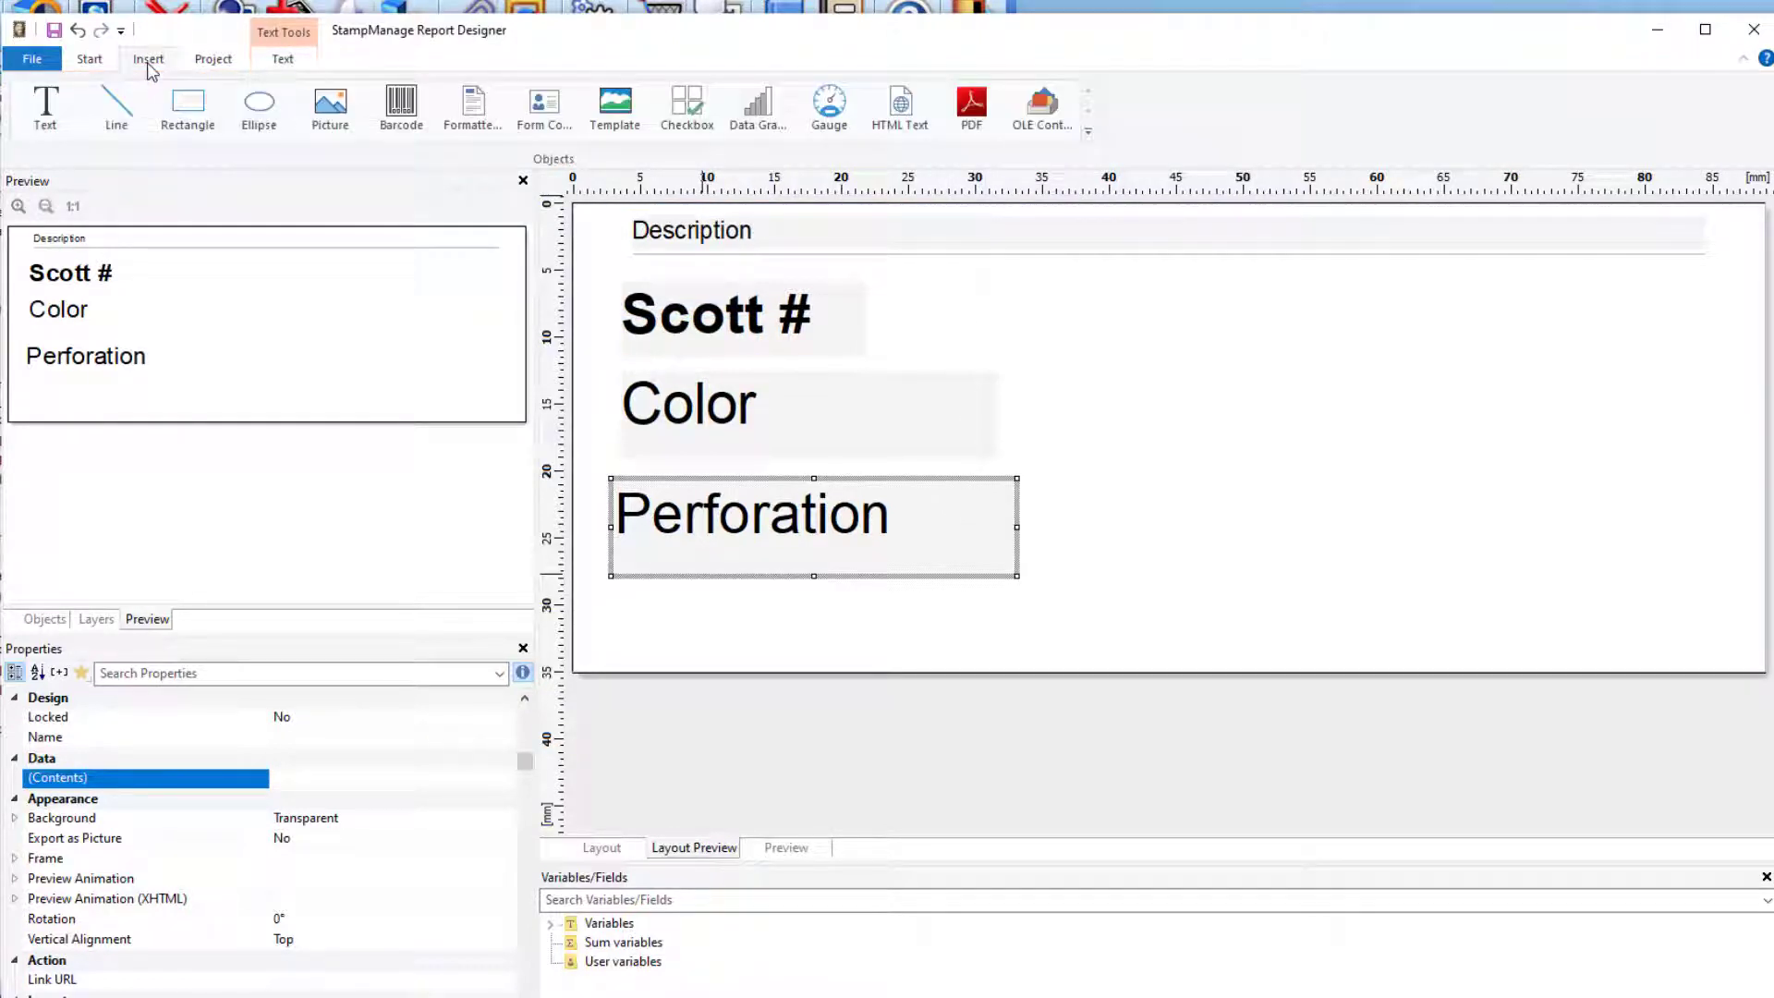
{"action": "left_click", "coordinate": [188, 118]}
{"action": "mouse_move", "coordinate": [584, 209]}
{"action": "left_mouse_down"}
{"action": "mouse_move", "coordinate": [1496, 606]}
{"action": "mouse_move", "coordinate": [1691, 672]}
{"action": "mouse_move", "coordinate": [1760, 667]}
{"action": "left_mouse_up"}
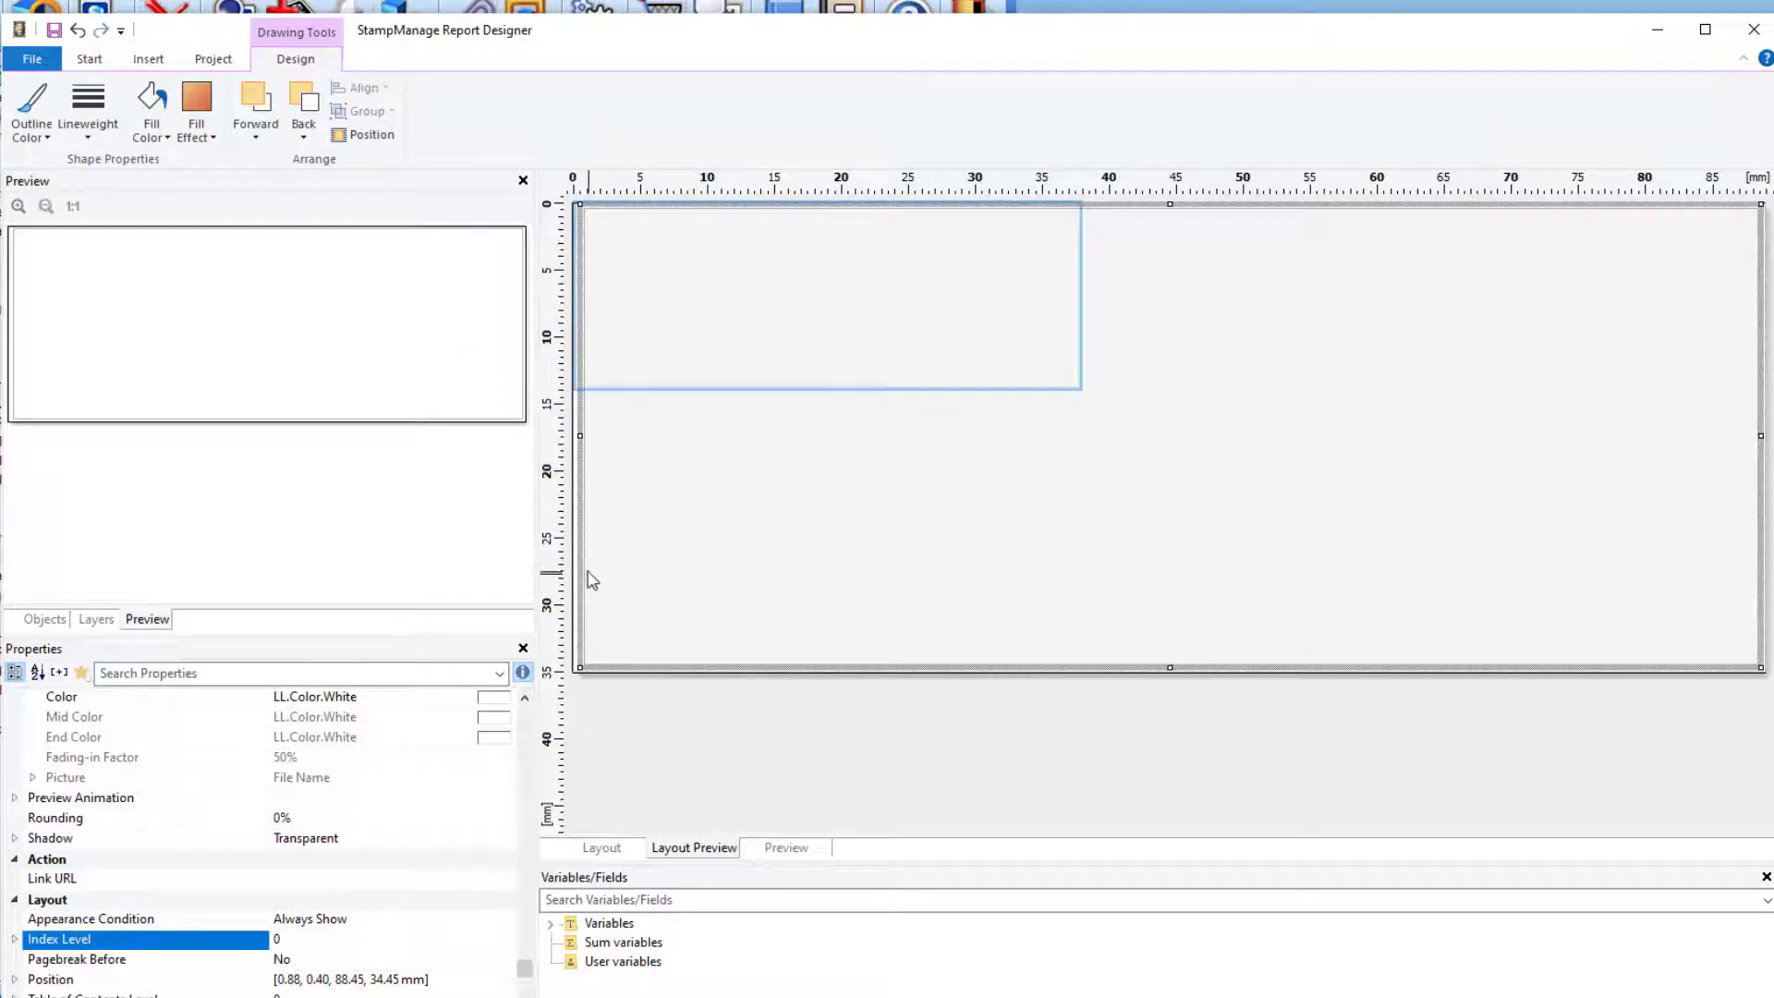
Set the border rectangle's filling to Transparent
{"action": "scroll", "coordinate": [366, 877], "scroll_direction": "down", "scroll_amount": 1}
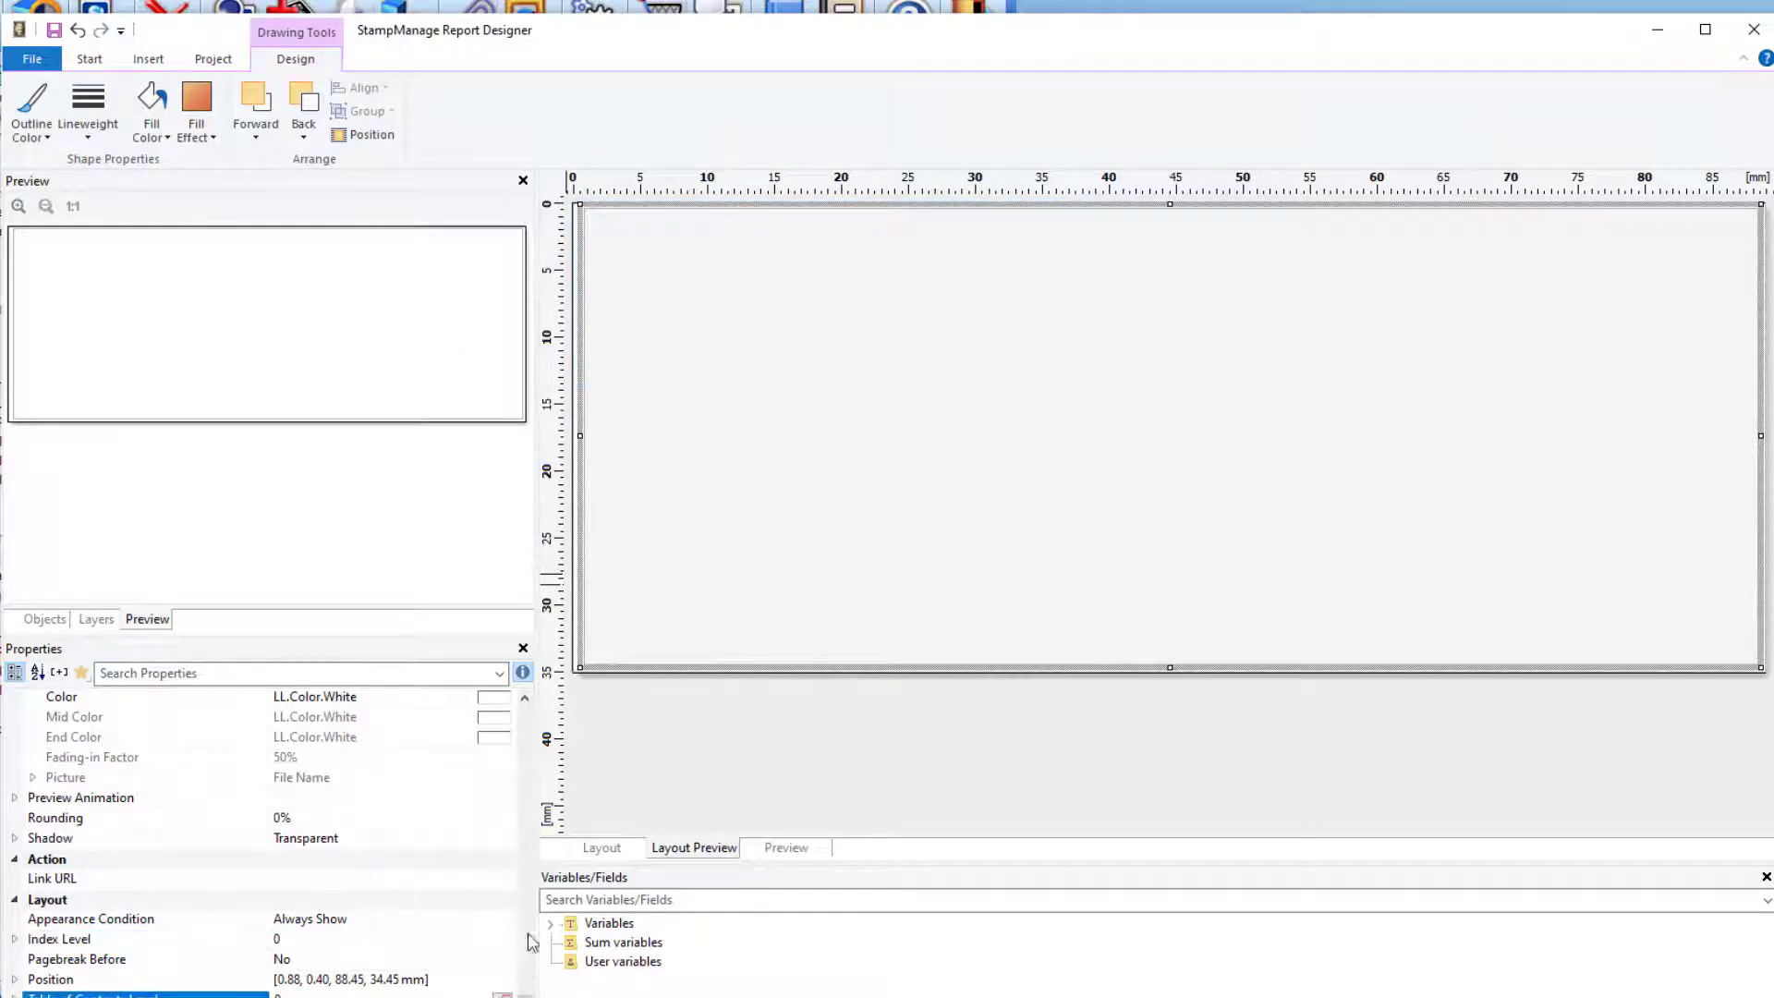
{"action": "left_click_drag", "start_coordinate": [526, 994], "coordinate": [535, 769]}
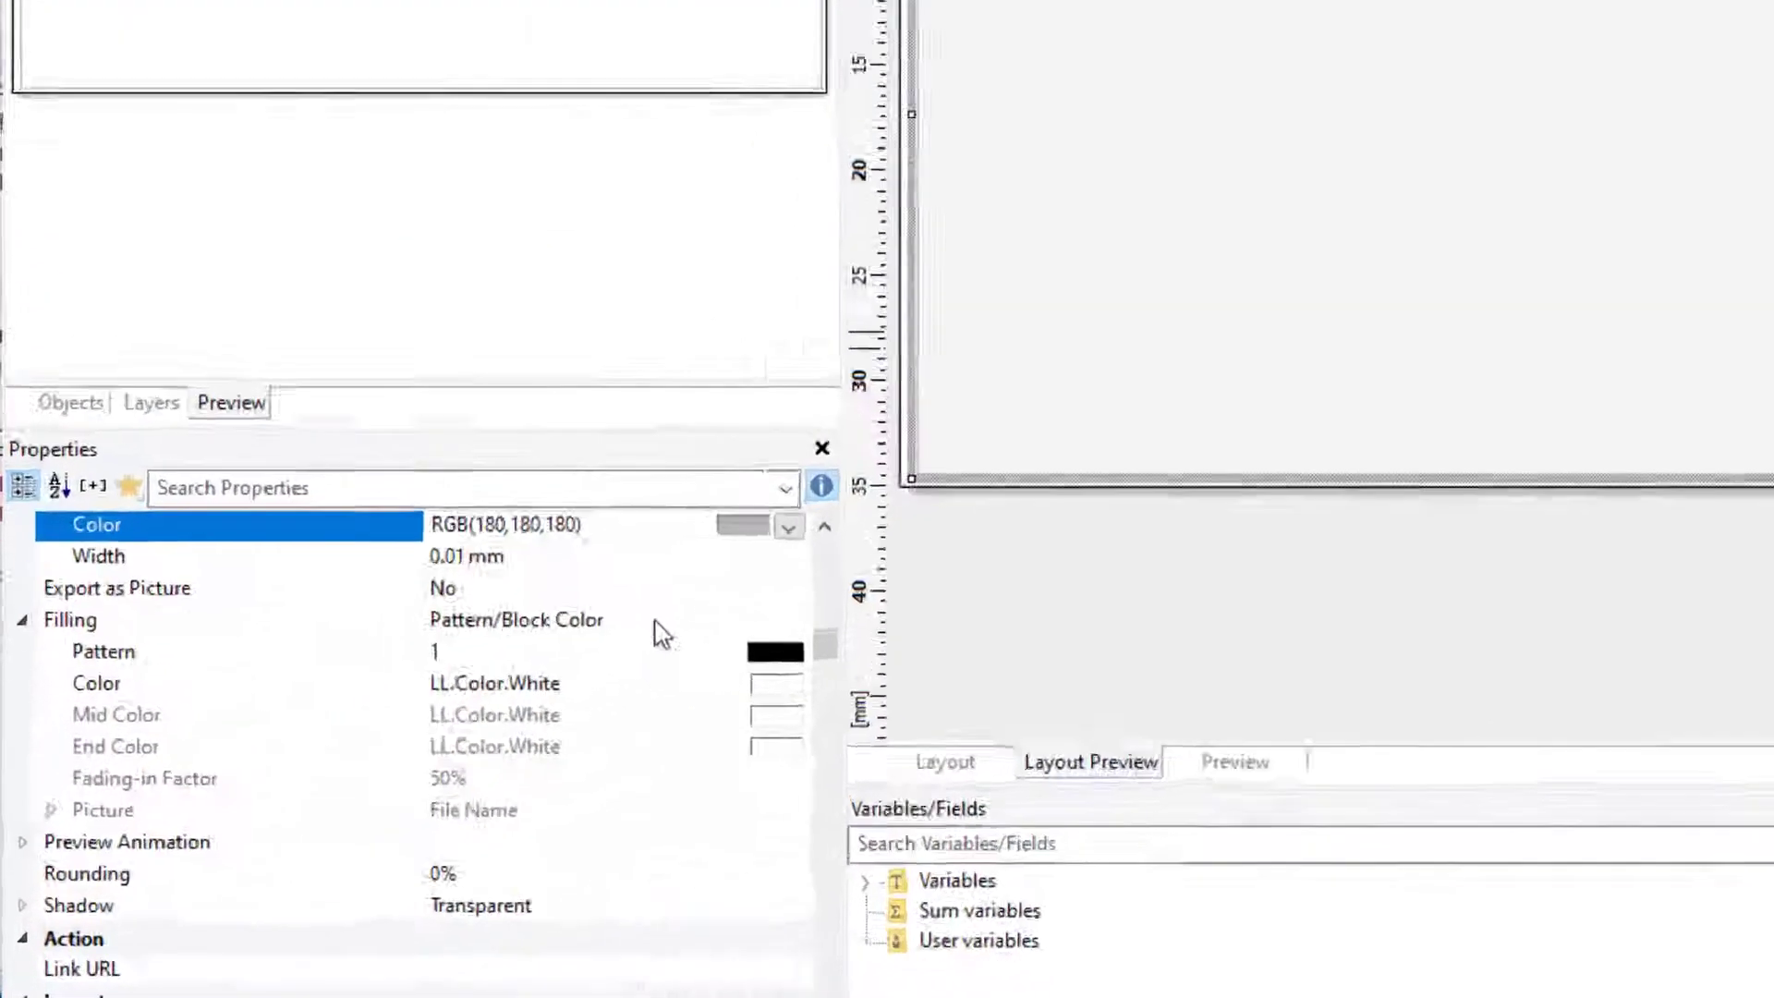
{"action": "left_click", "coordinate": [437, 756]}
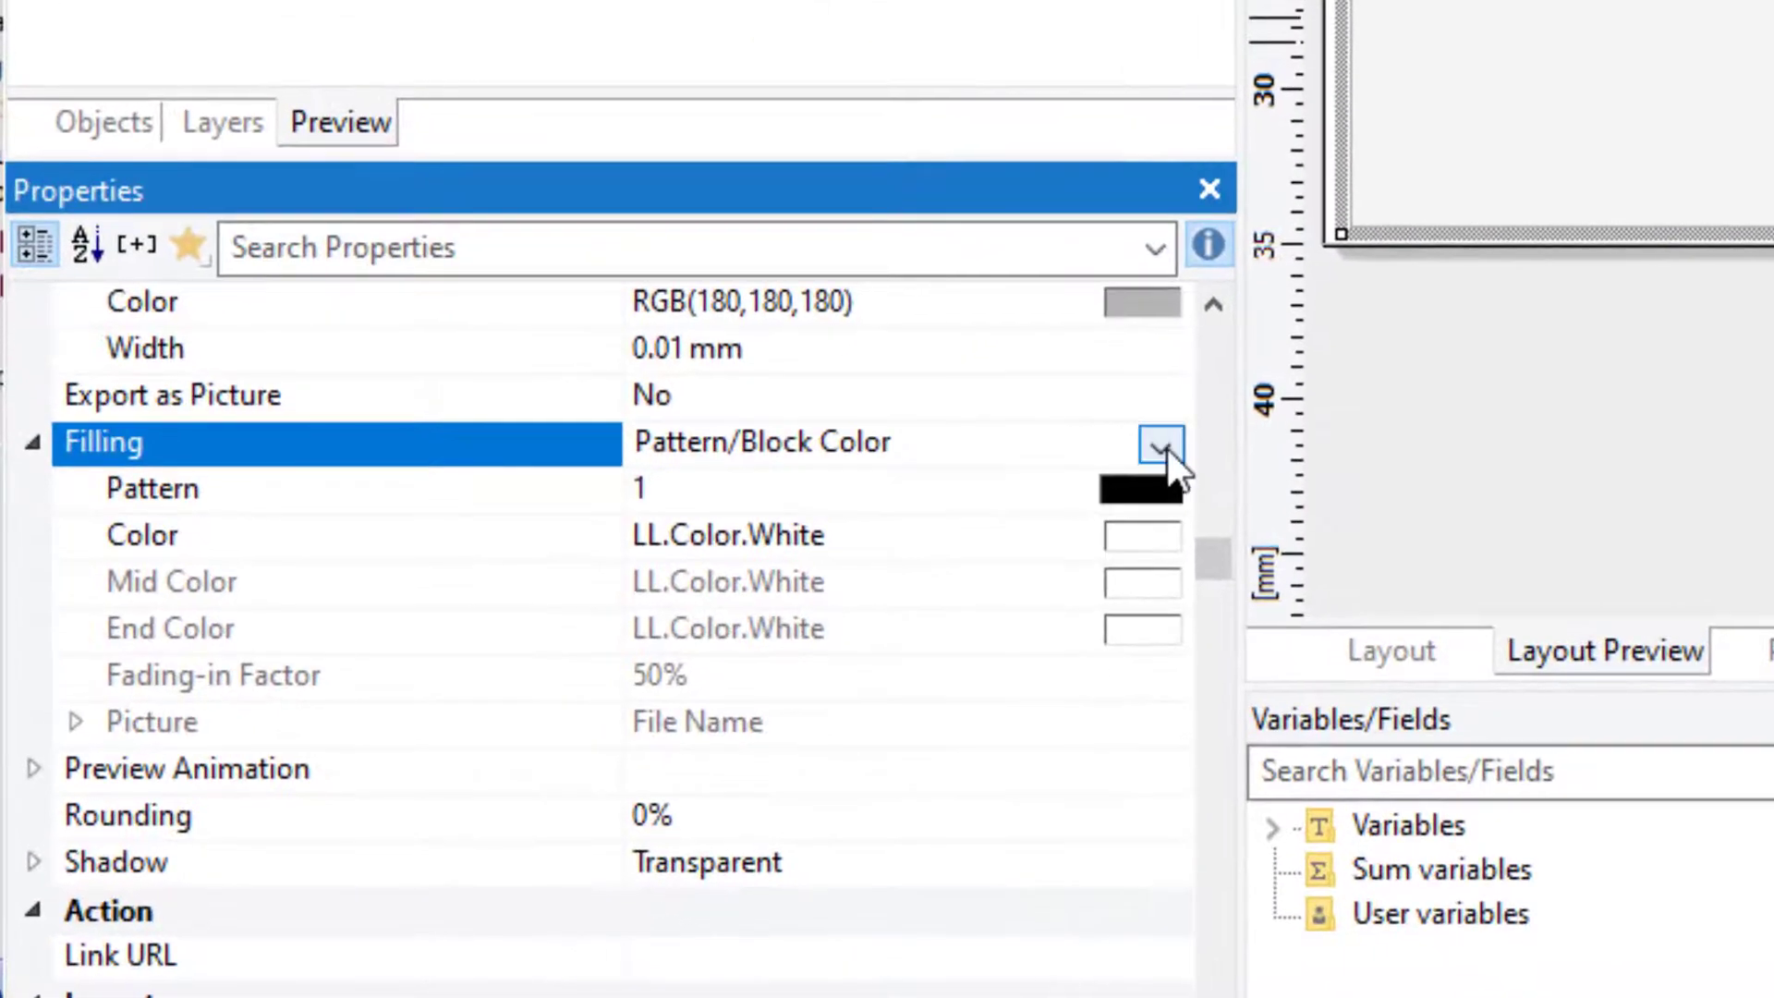
{"action": "left_click", "coordinate": [1161, 448]}
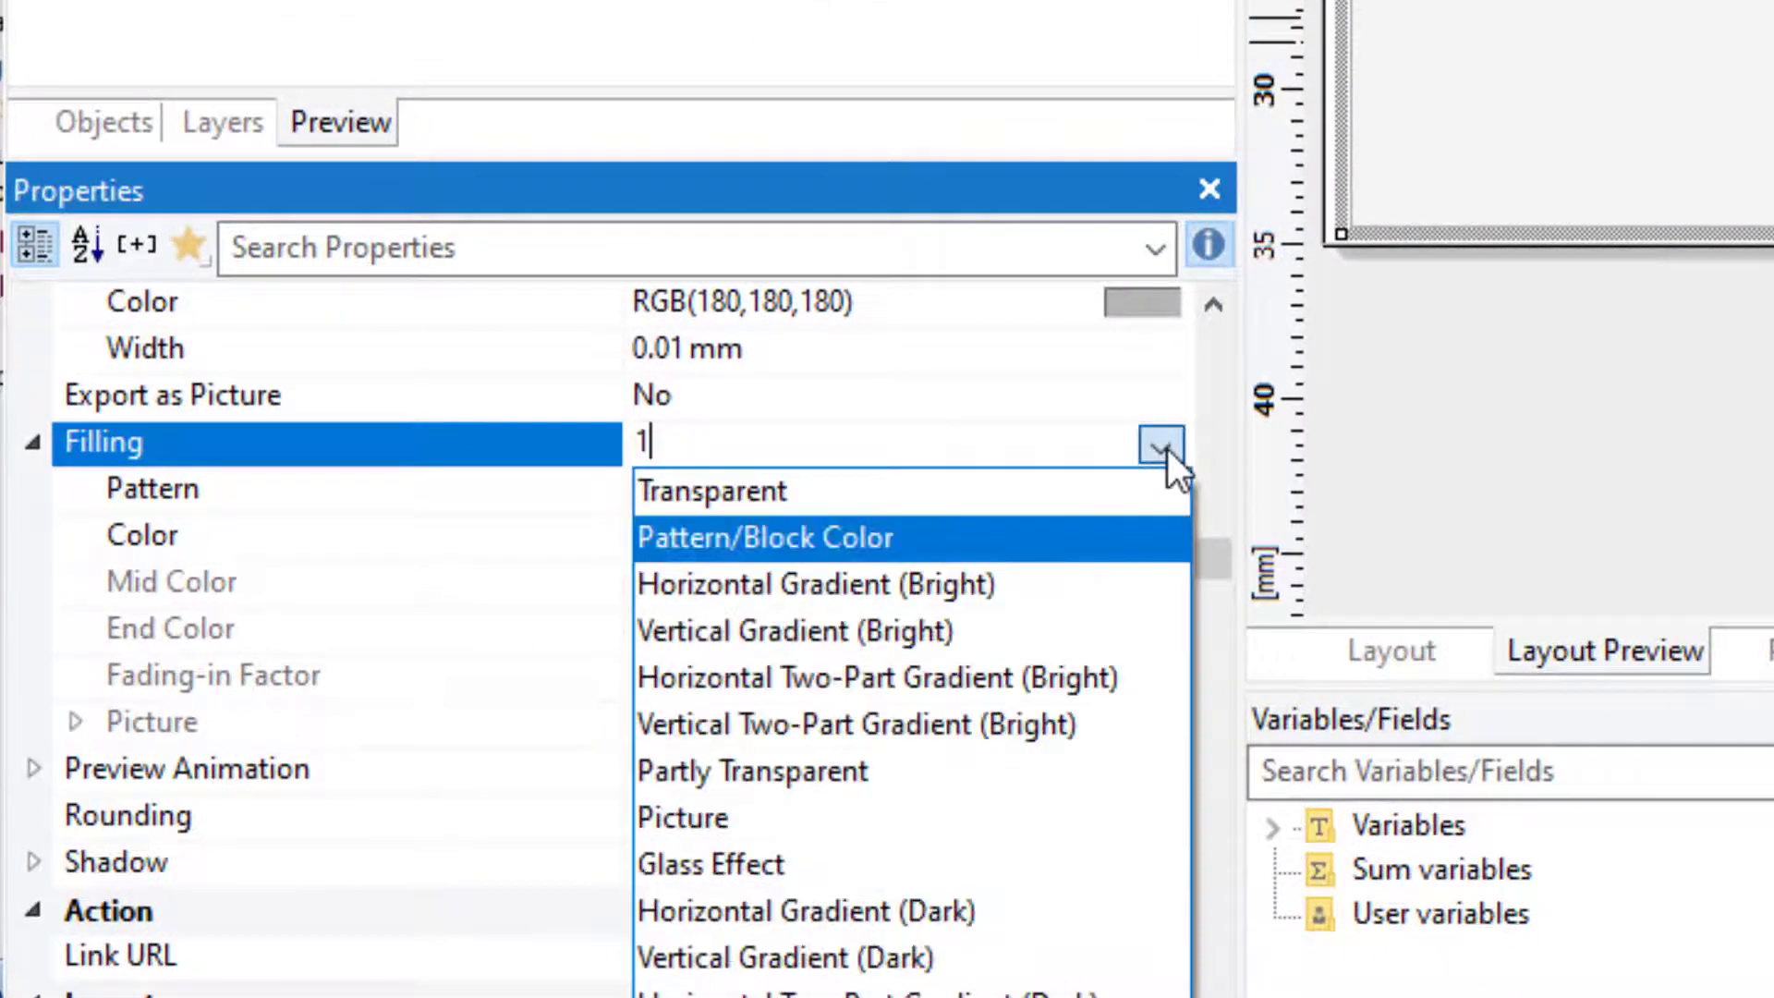
{"action": "left_click", "coordinate": [981, 489]}
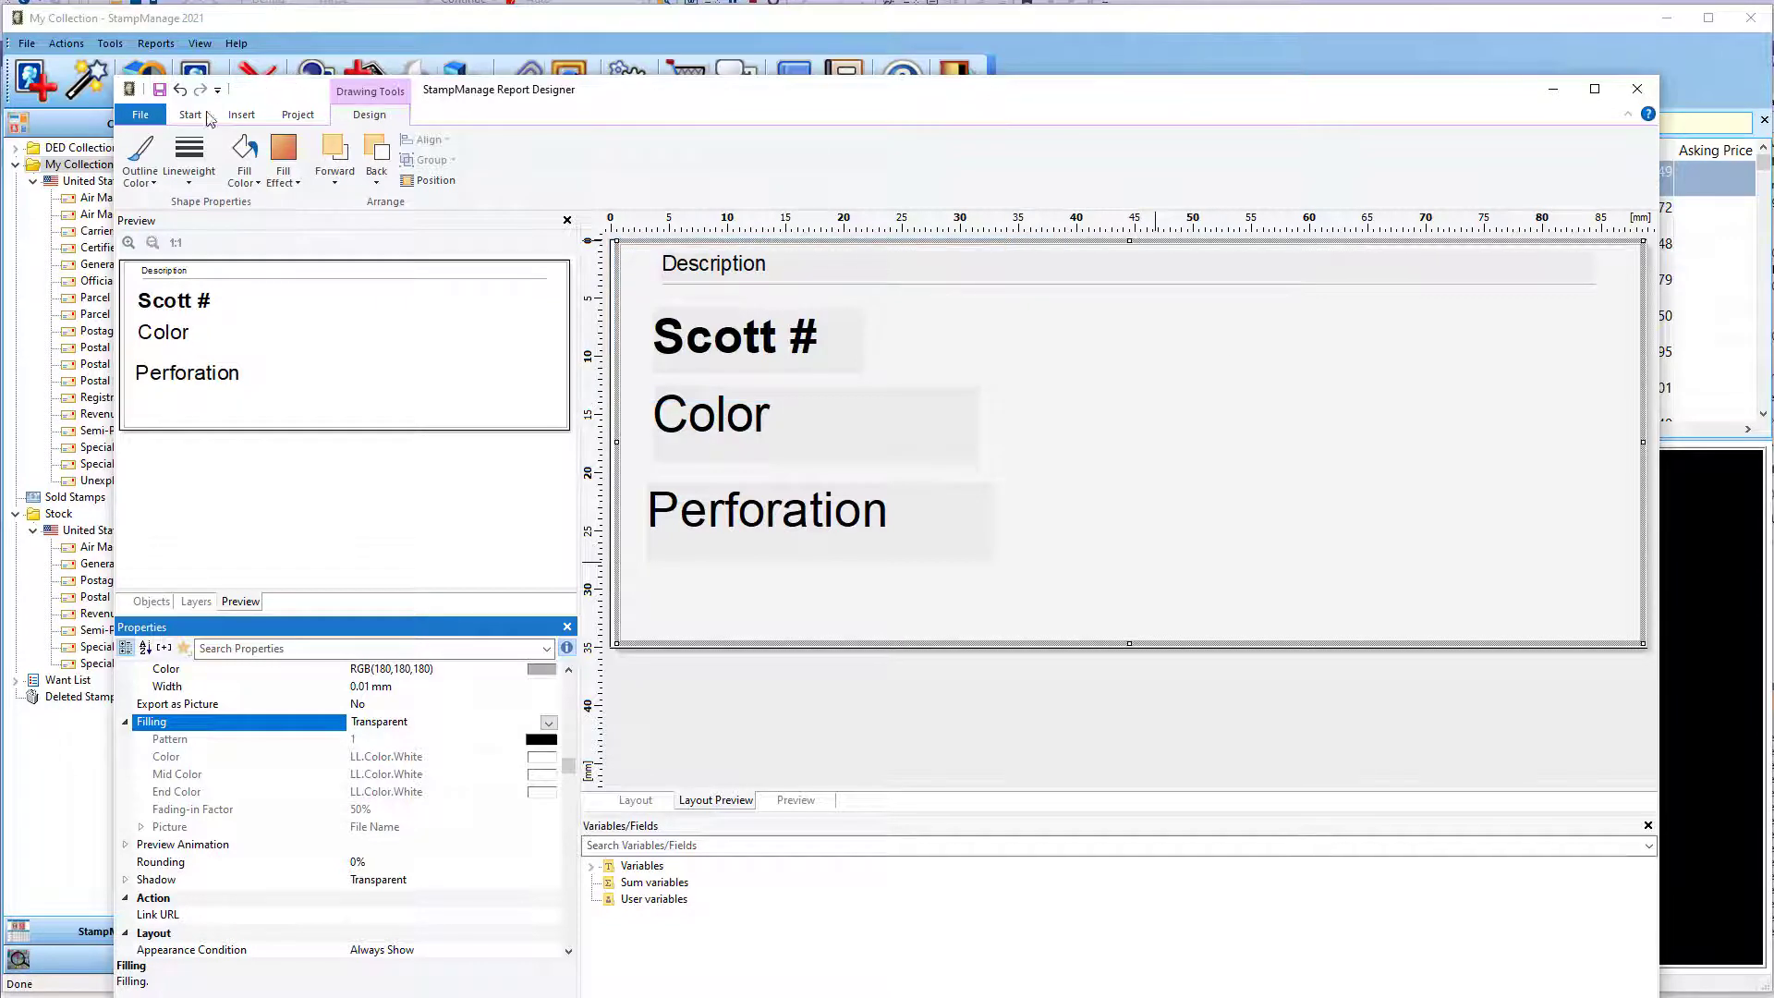
Save the label design as PDDLabels in the Reports folder and close the report designer
{"action": "left_click", "coordinate": [140, 117]}
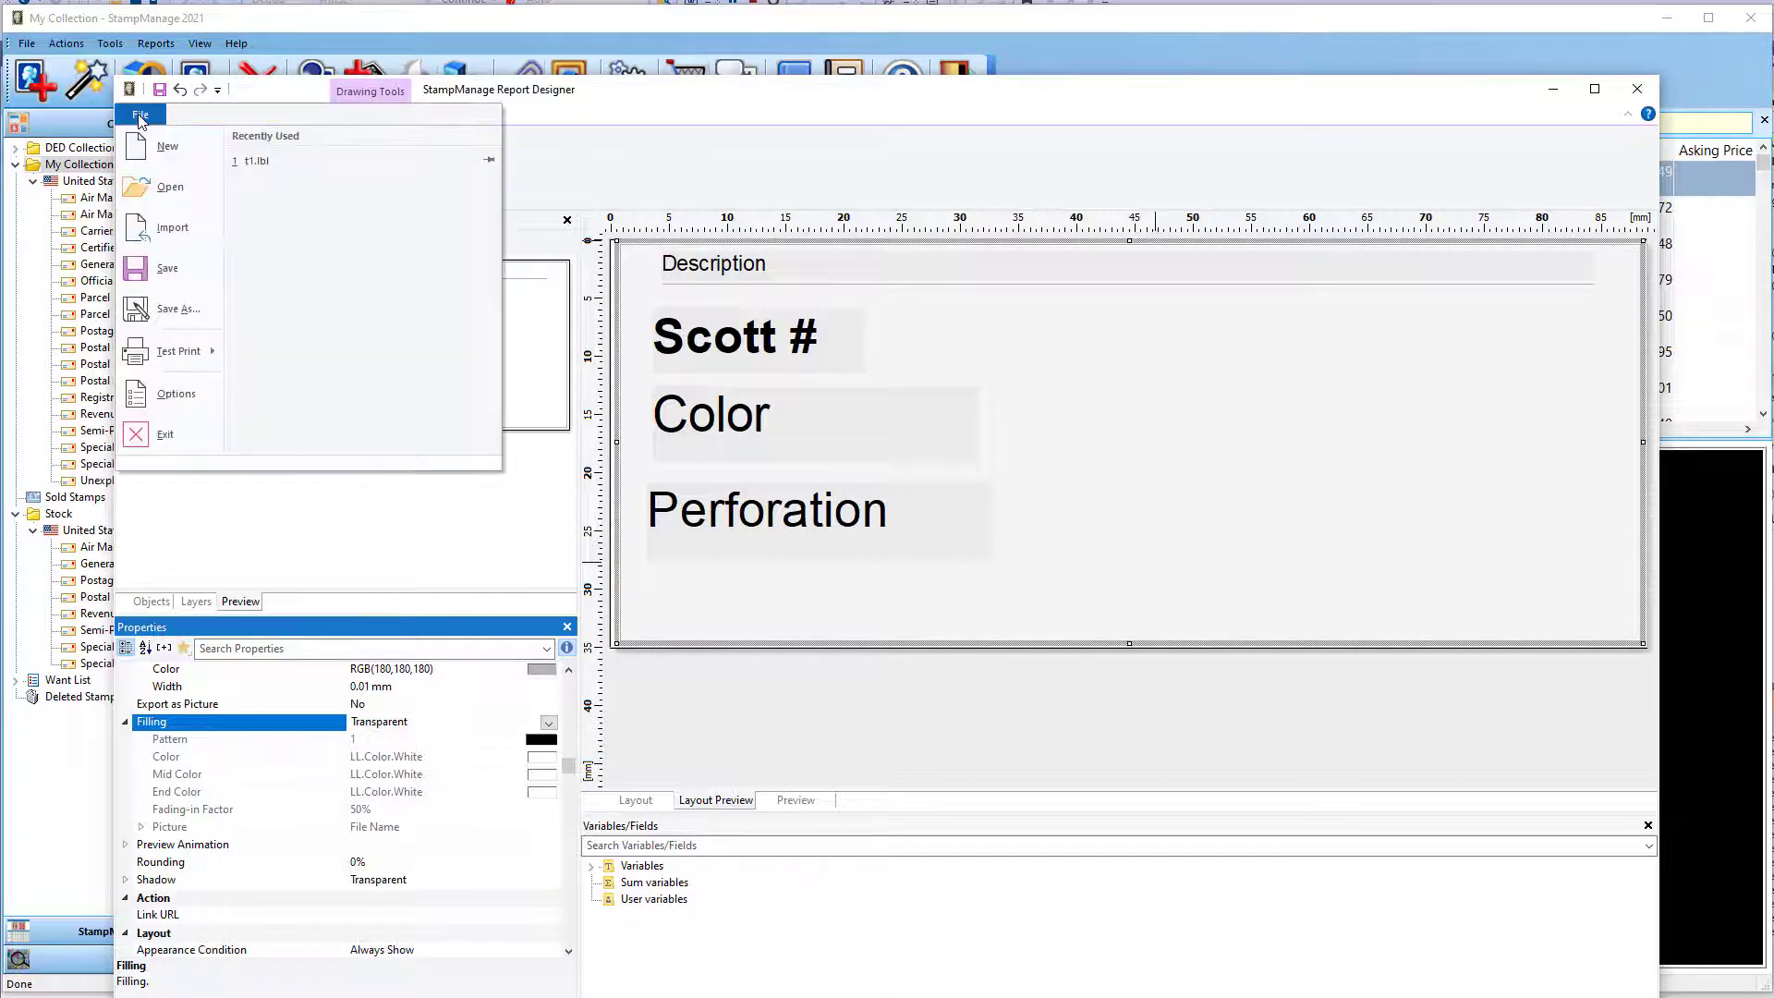
{"action": "left_click", "coordinate": [171, 269]}
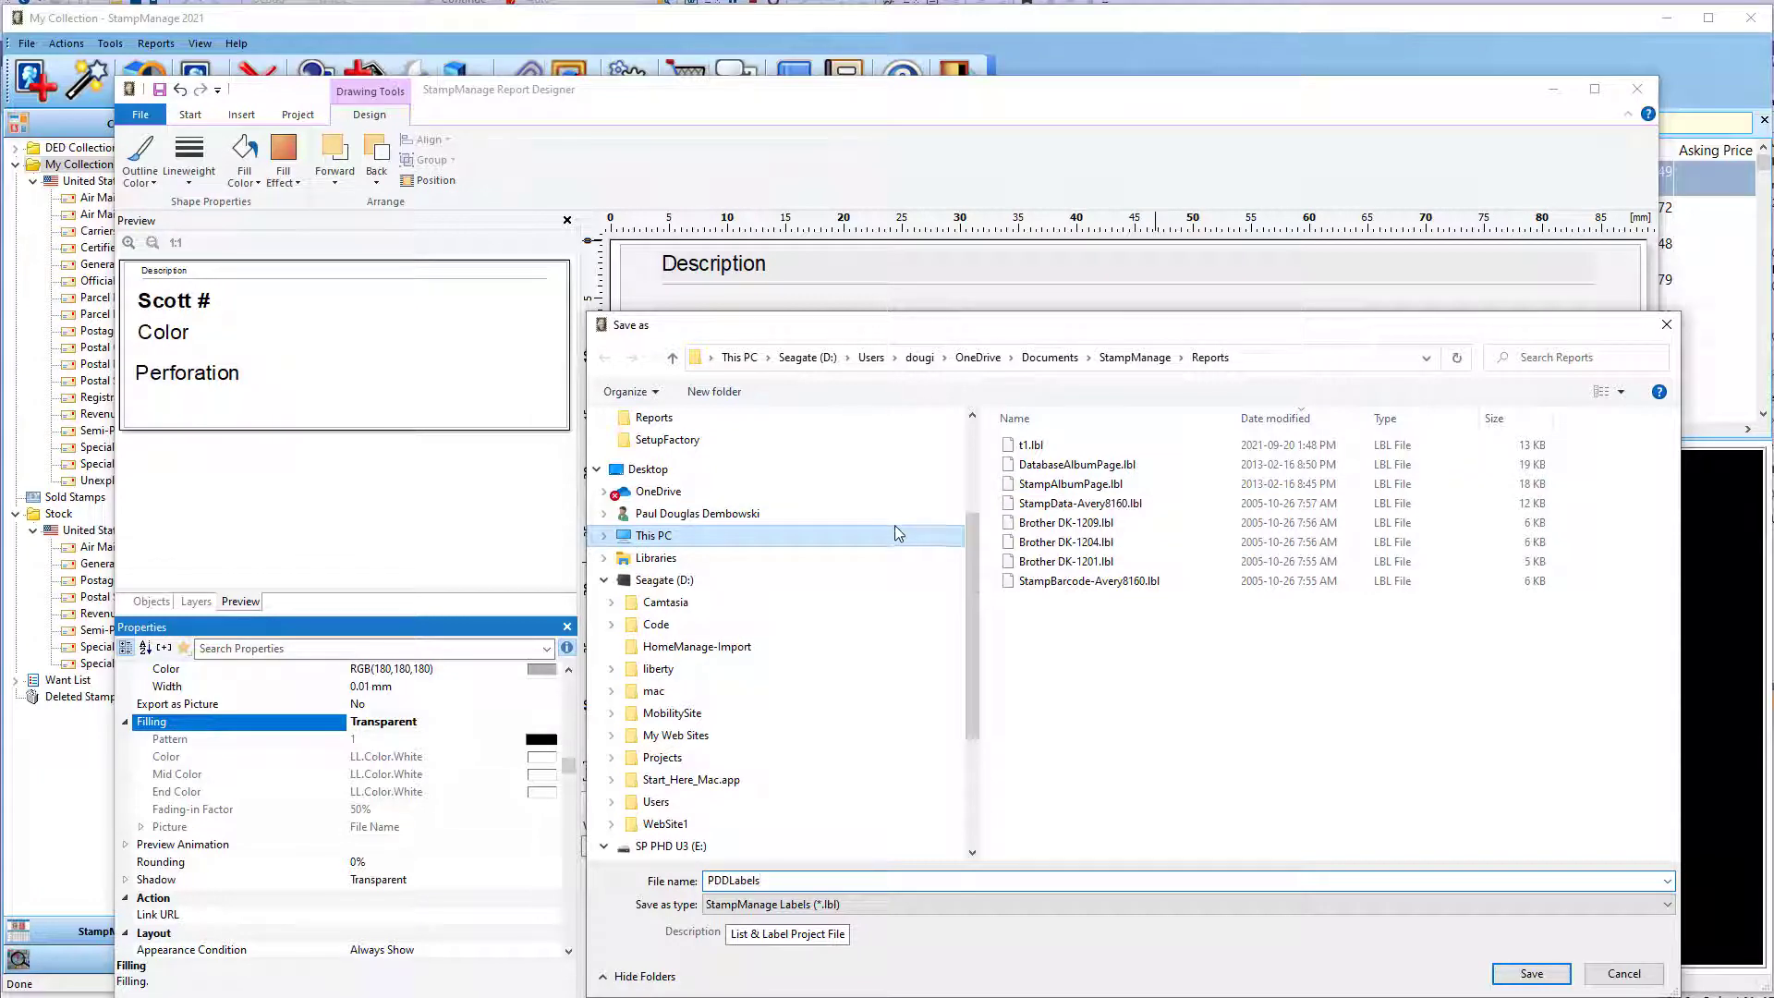
{"action": "left_click", "coordinate": [1571, 974]}
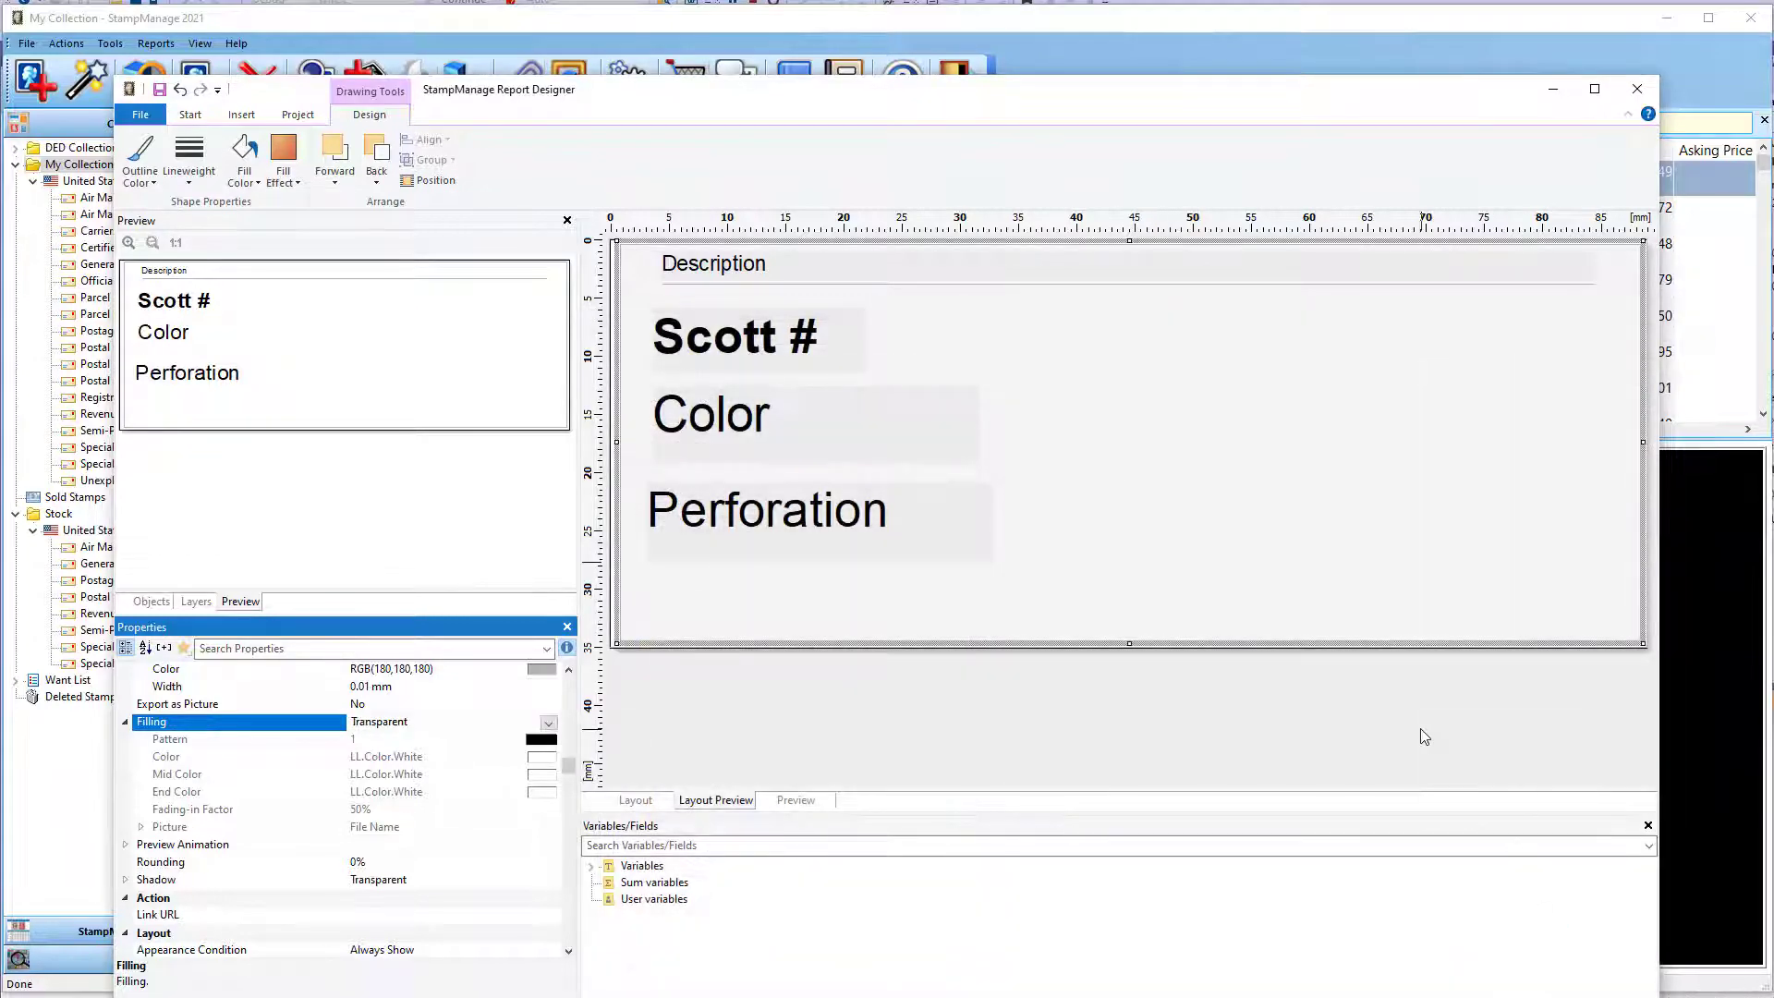
{"action": "left_click", "coordinate": [1640, 92]}
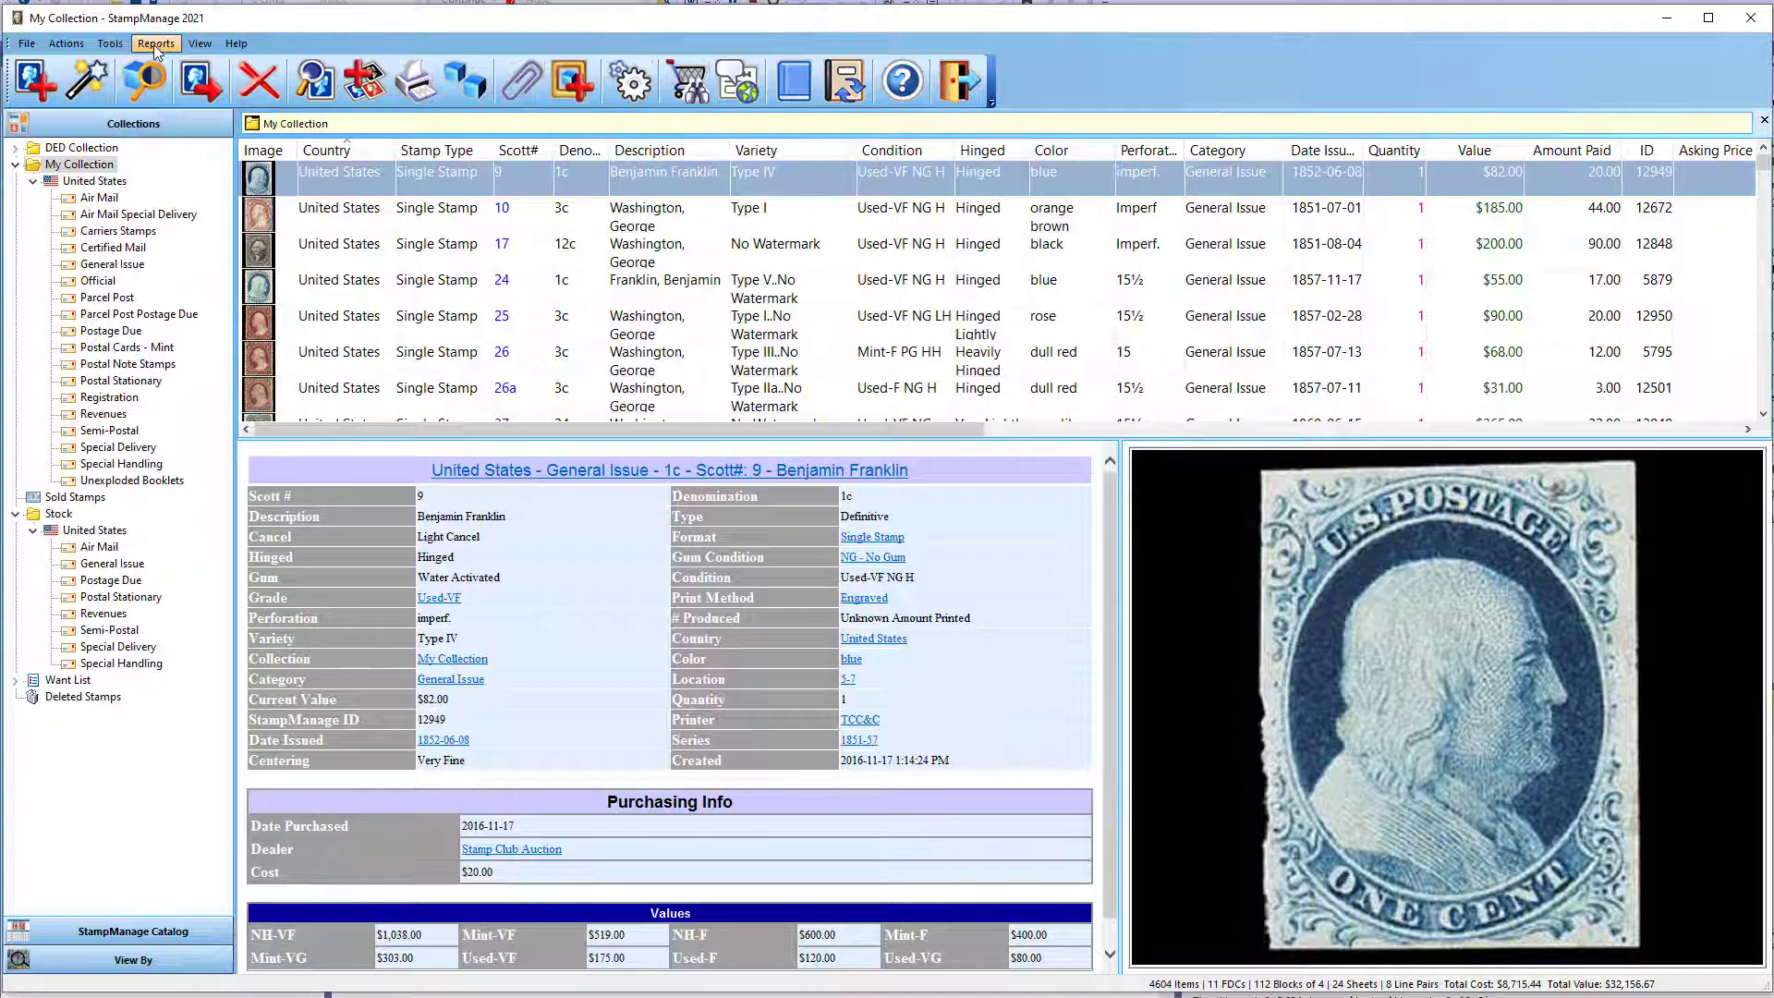
Output labels for My Collection using the PDDLabels.lbl design, choosing another print target than the printer
{"action": "right_click", "coordinate": [85, 168]}
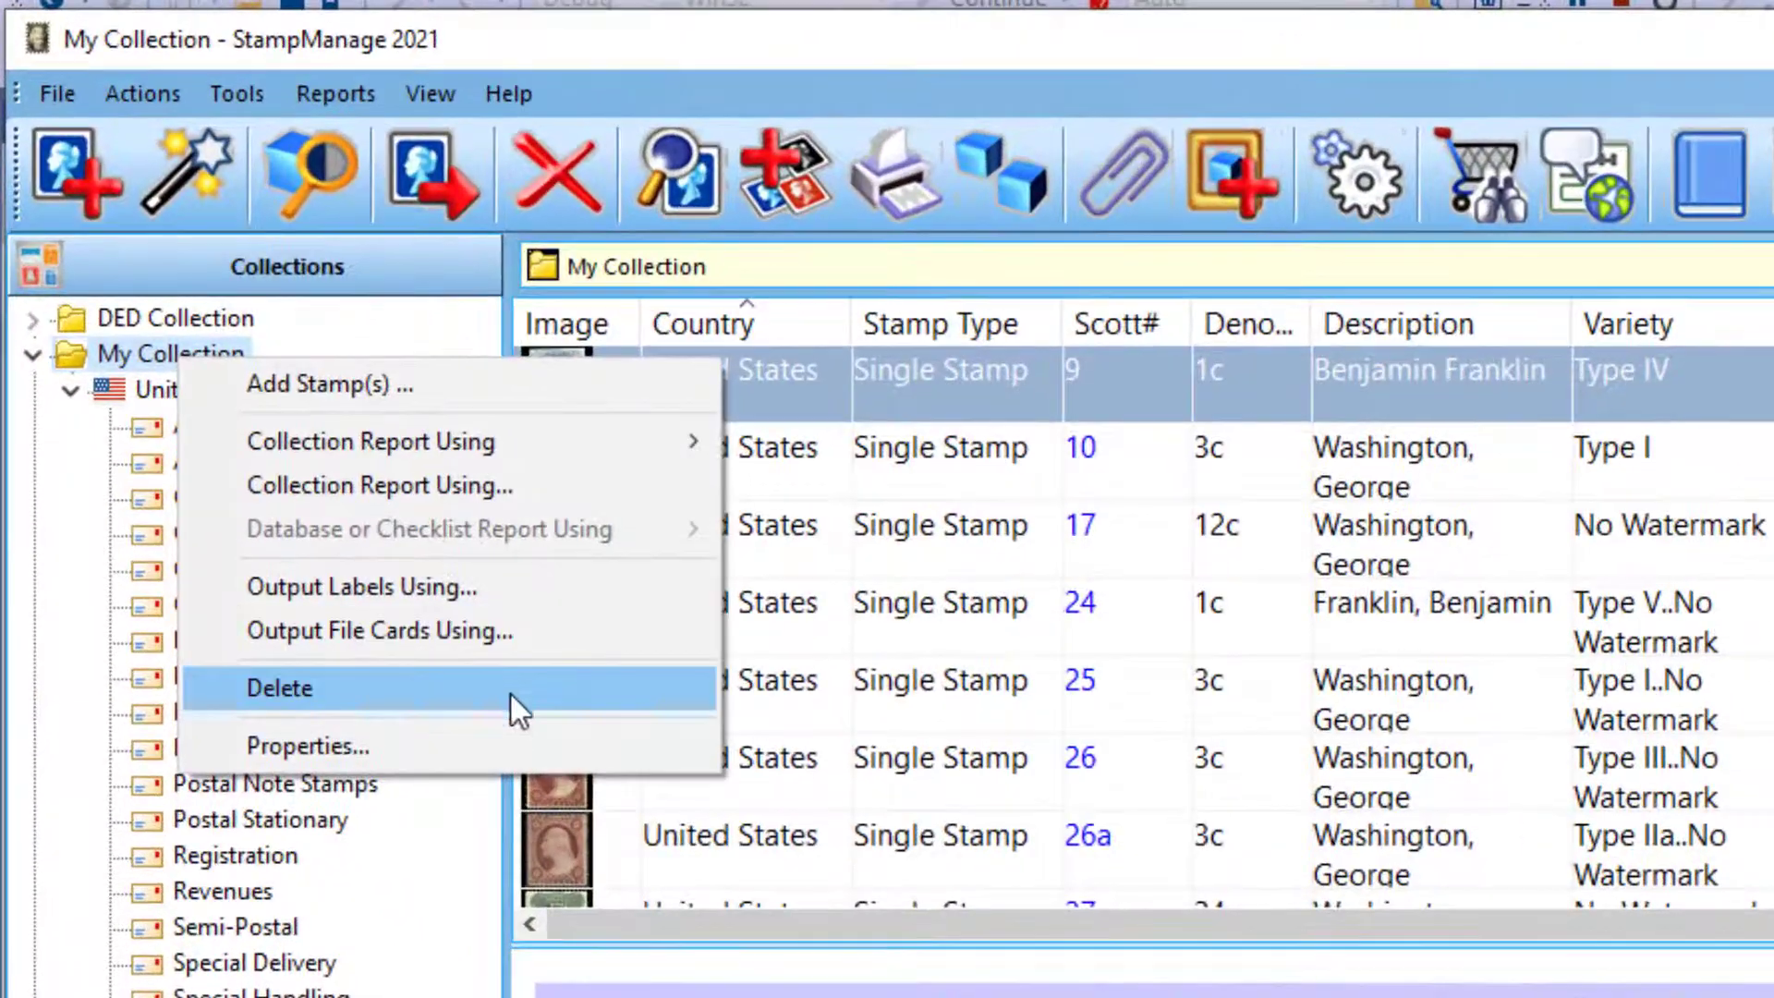
{"action": "left_click", "coordinate": [491, 591]}
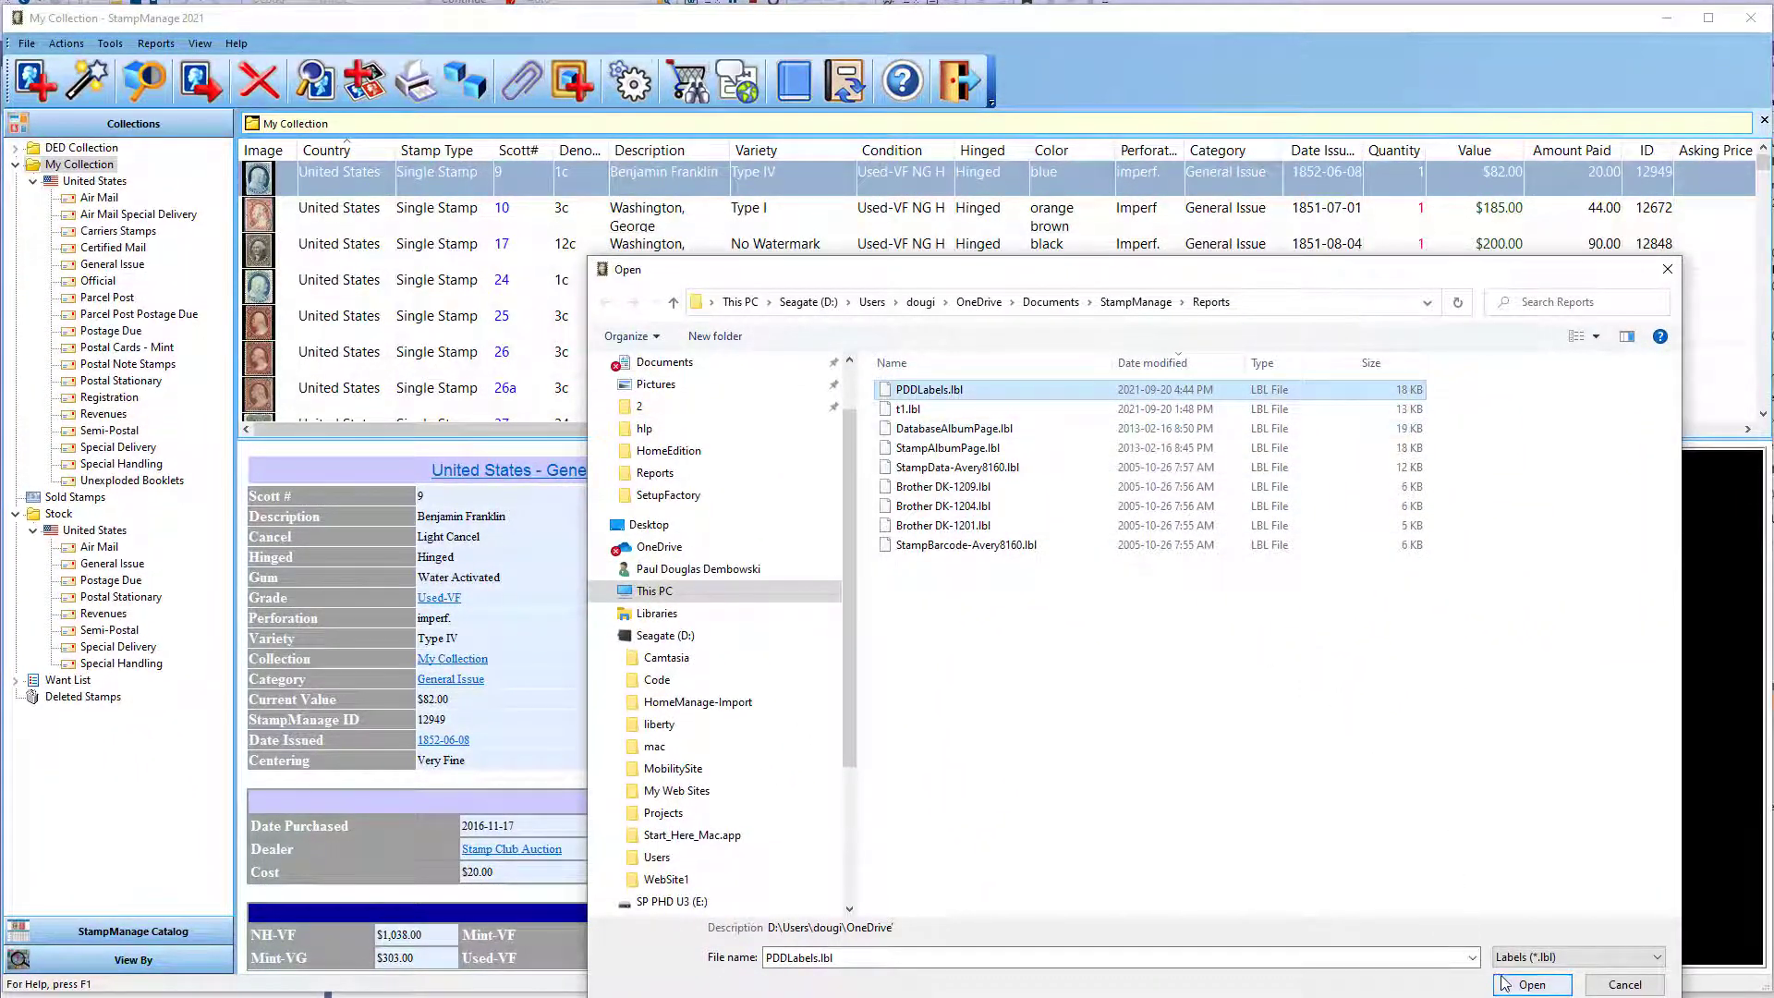
{"action": "left_click", "coordinate": [1532, 983]}
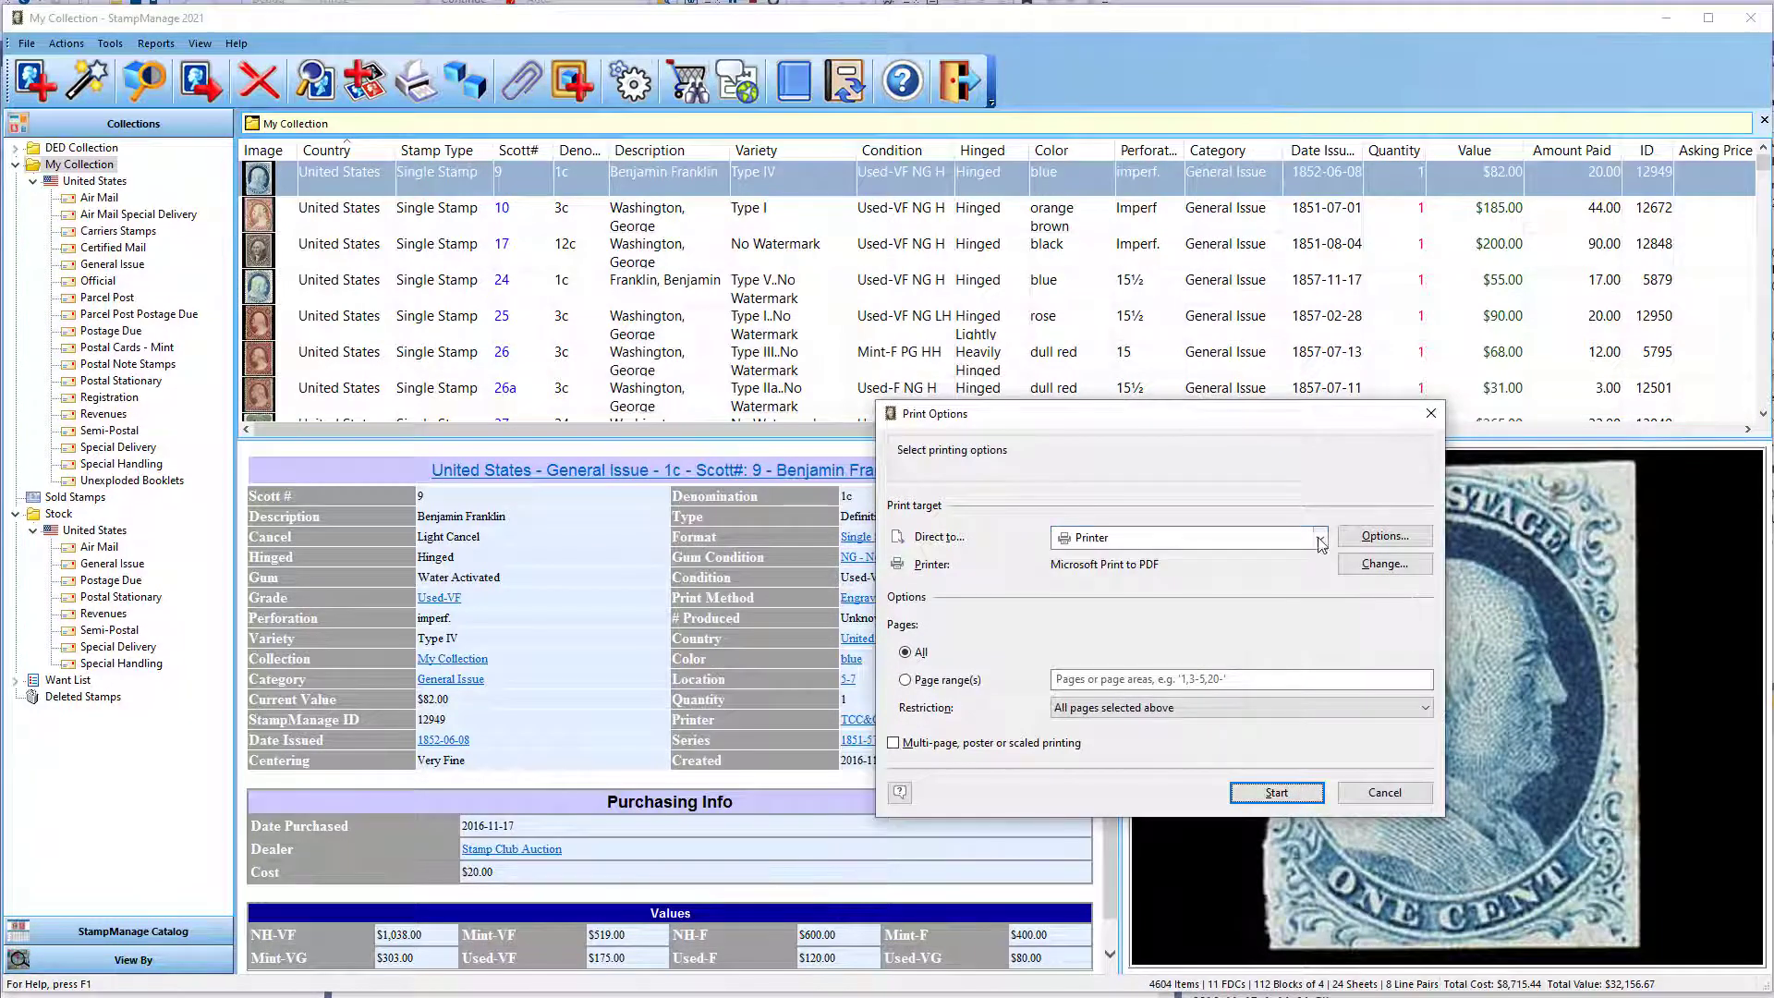
{"action": "left_click", "coordinate": [1319, 538]}
{"action": "left_click", "coordinate": [1093, 578]}
{"action": "key", "text": "Return"}
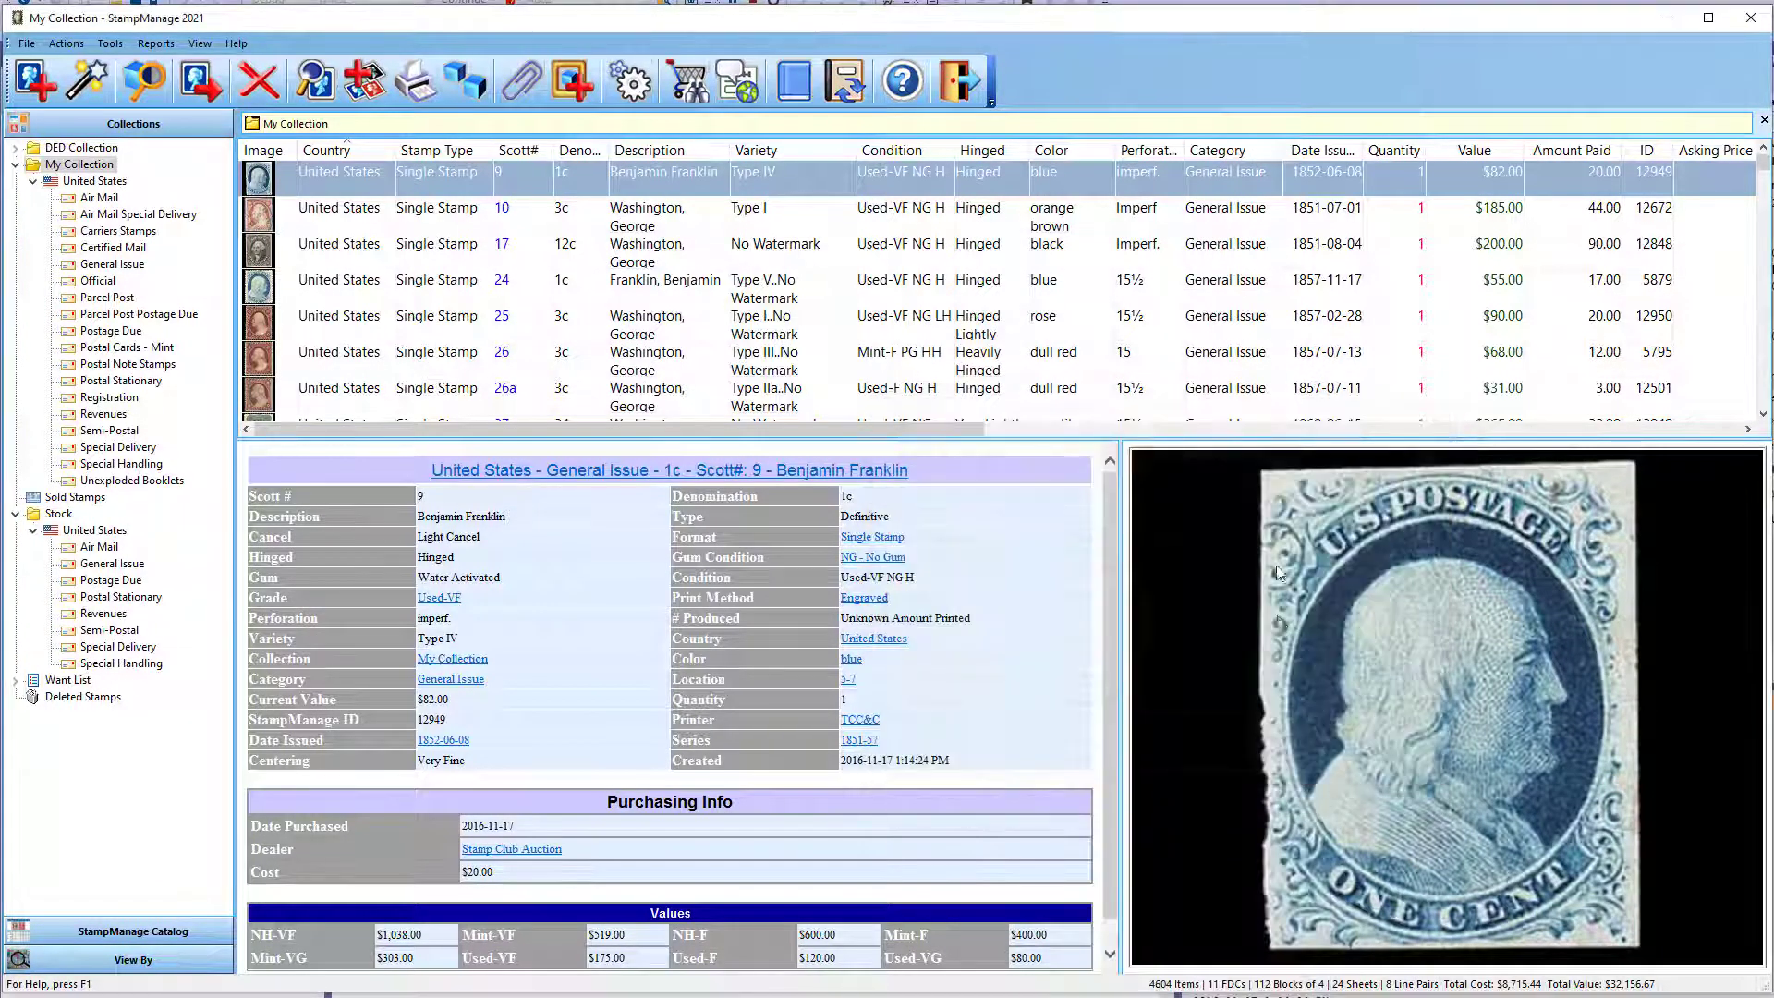